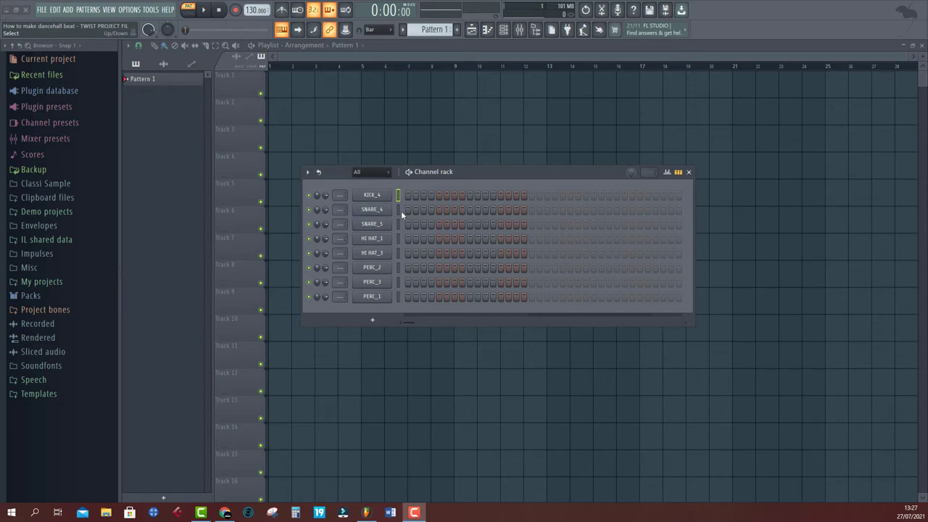
Step: Audition the kick, snare, hi-hat and percussion sounds loaded in the Channel rack
{"action": "key", "text": "z"}
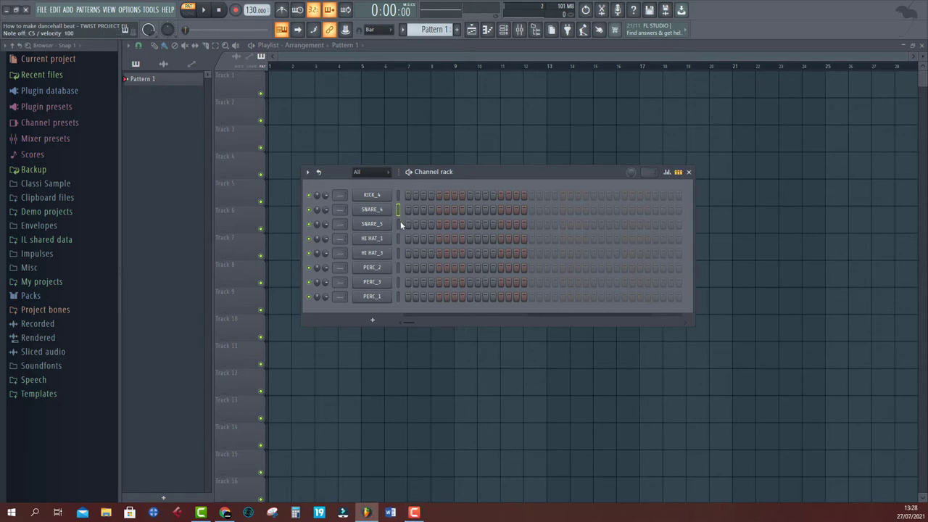
{"action": "left_click", "coordinate": [399, 224]}
{"action": "left_click", "coordinate": [398, 254]}
{"action": "left_click", "coordinate": [398, 267]}
{"action": "left_click", "coordinate": [399, 297]}
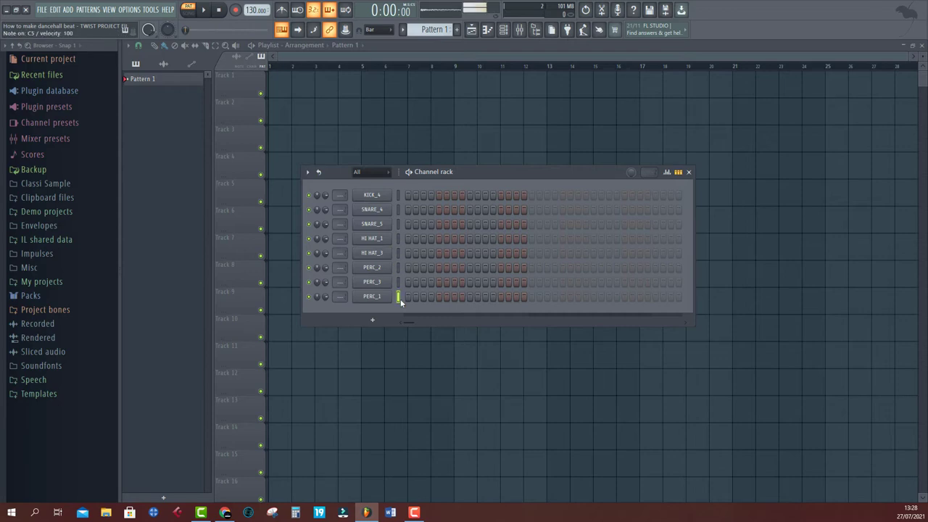
{"action": "left_click", "coordinate": [399, 196]}
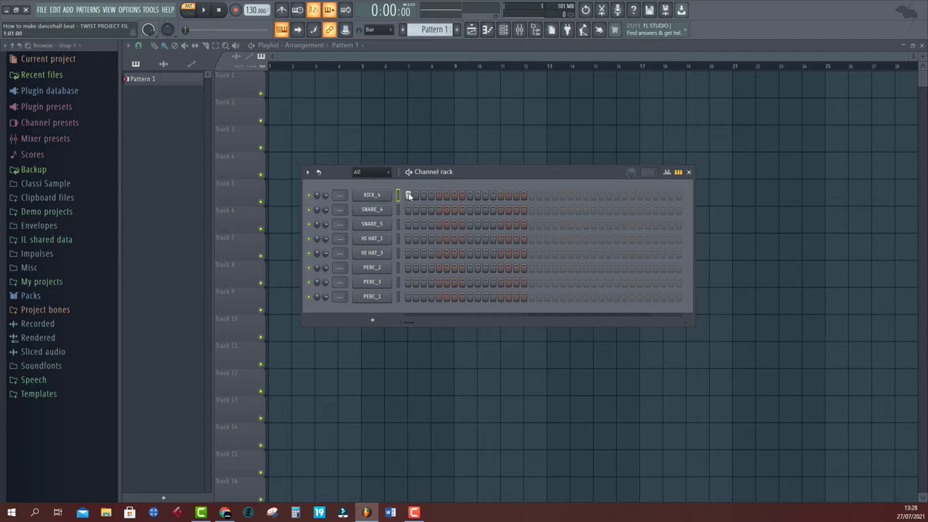
Step: Place a KICK_4 hit on step 1 and set the project tempo to 96 BPM
{"action": "left_click", "coordinate": [408, 196]}
{"action": "right_click", "coordinate": [250, 8]}
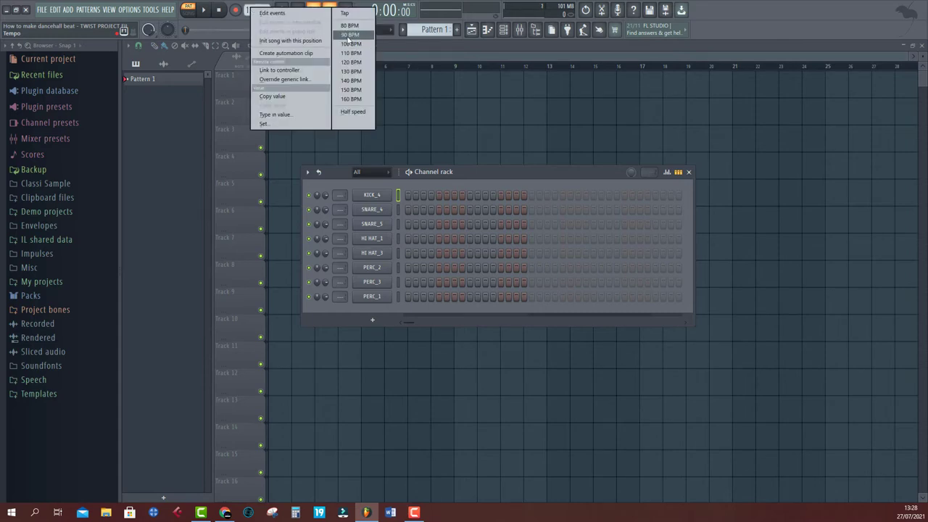
{"action": "left_click", "coordinate": [349, 34]}
{"action": "scroll", "coordinate": [256, 9], "scroll_direction": "up", "scroll_amount": 5}
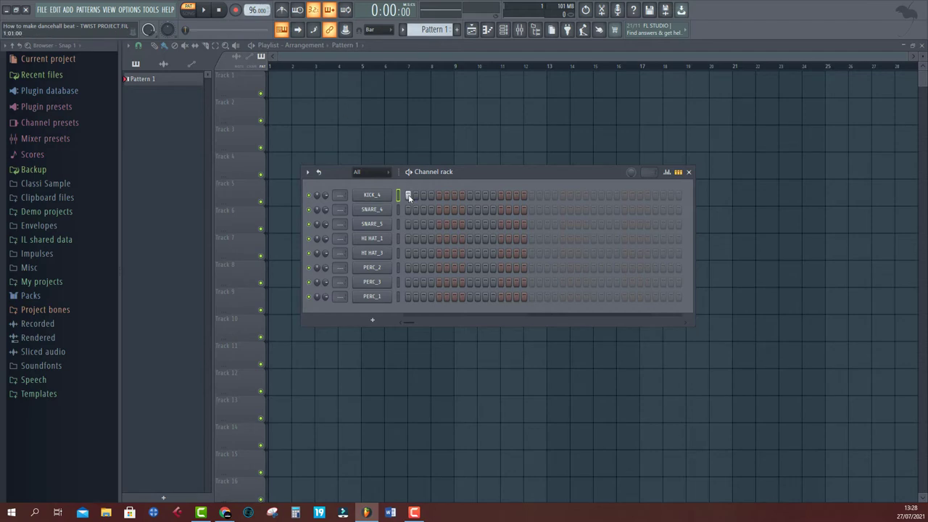
Step: Add a KICK_4 hit on step 11 and SNARE_4 hits on steps 4 and 13, checking them in playback
{"action": "left_click", "coordinate": [433, 210]}
{"action": "left_click", "coordinate": [485, 195]}
{"action": "left_click", "coordinate": [501, 209]}
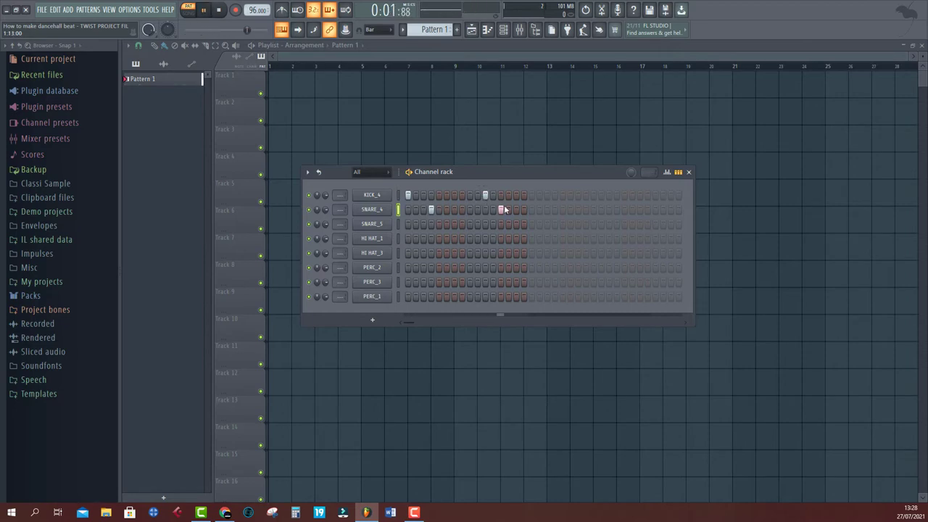
{"action": "key", "text": "space"}
Step: Move the step 4 hit from SNARE_4 to SNARE_5, and place SNARE_4 on steps 7 and 15 instead of 13
{"action": "left_click", "coordinate": [433, 222]}
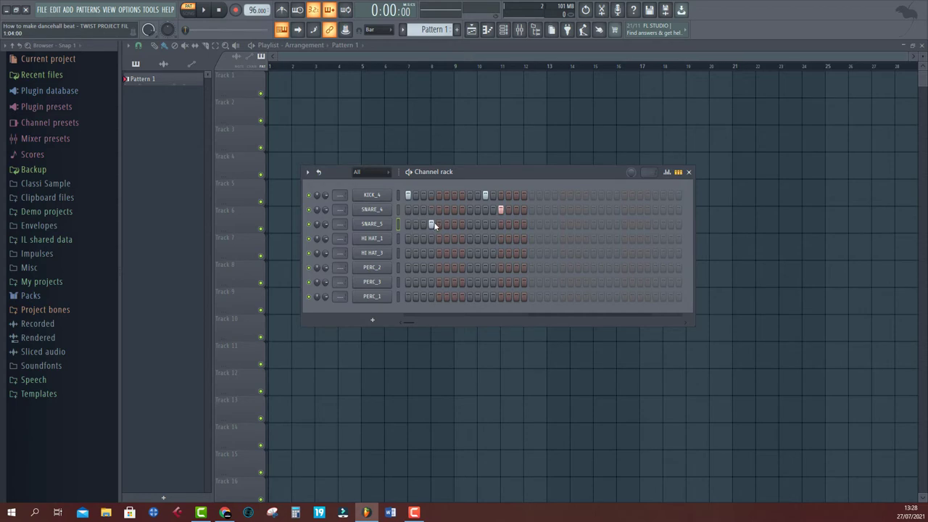
{"action": "key", "text": "space"}
{"action": "left_click", "coordinate": [454, 210]}
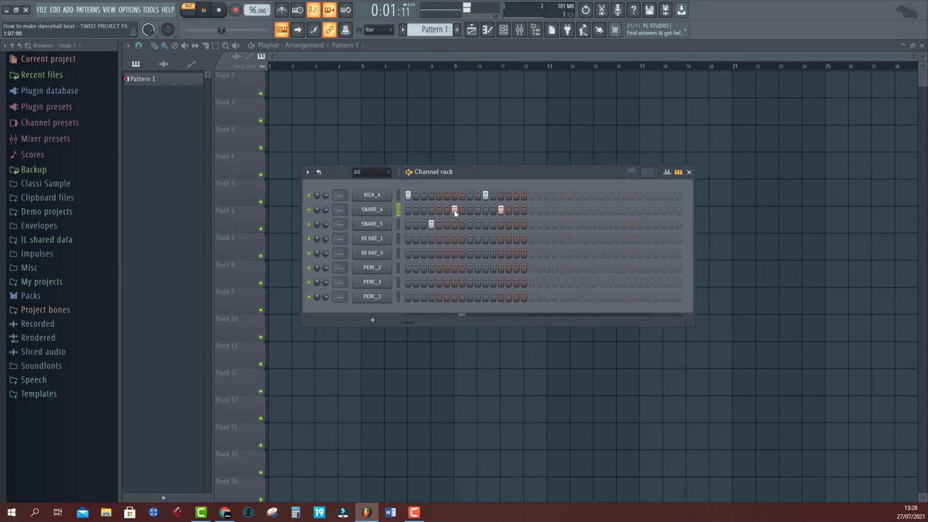
{"action": "left_click", "coordinate": [502, 210]}
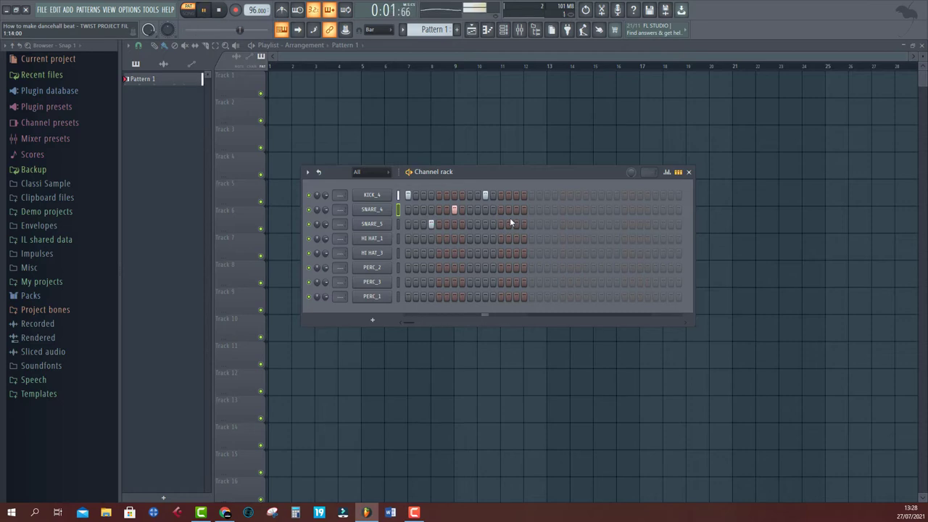
{"action": "left_click", "coordinate": [516, 210]}
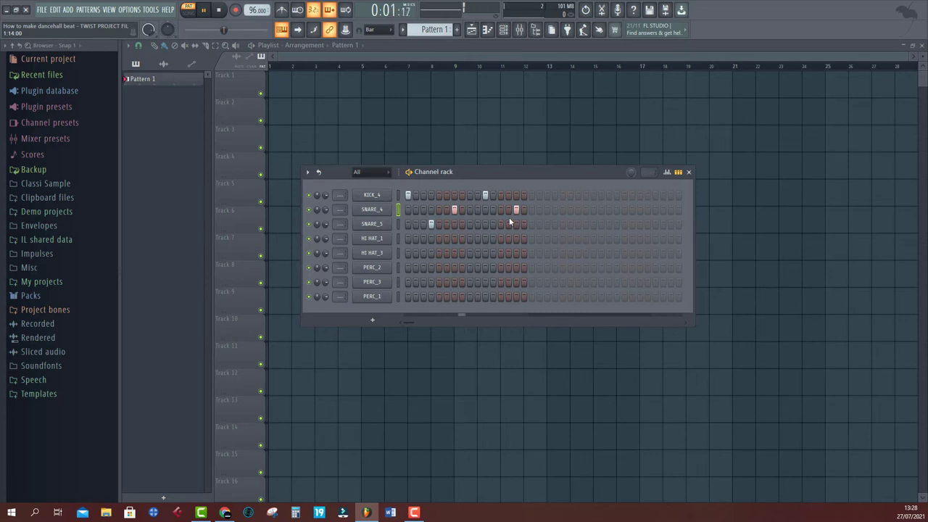
{"action": "left_click", "coordinate": [509, 224]}
{"action": "left_click", "coordinate": [500, 224]}
{"action": "left_click", "coordinate": [500, 224]}
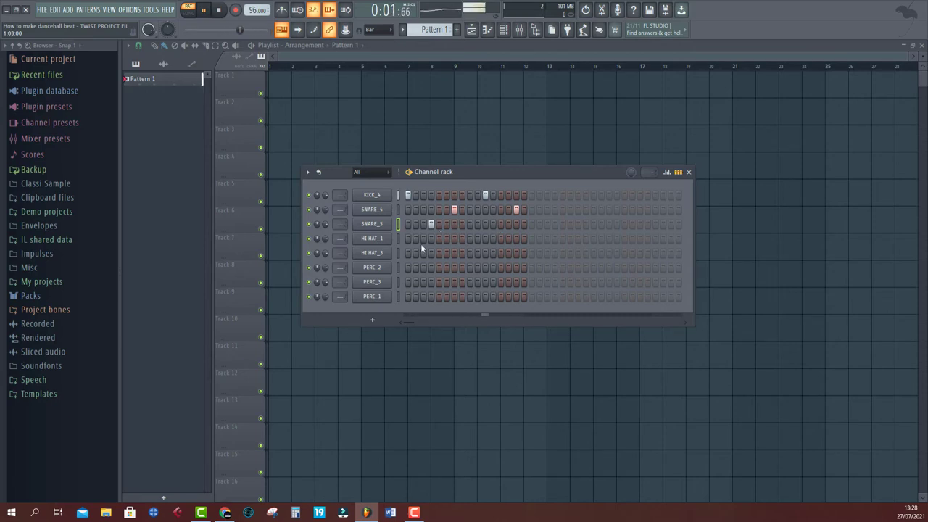
Step: Program HI HAT_1 hits on steps 3, 4, 9, 13 and 14 while playing the pattern
{"action": "key", "text": "space"}
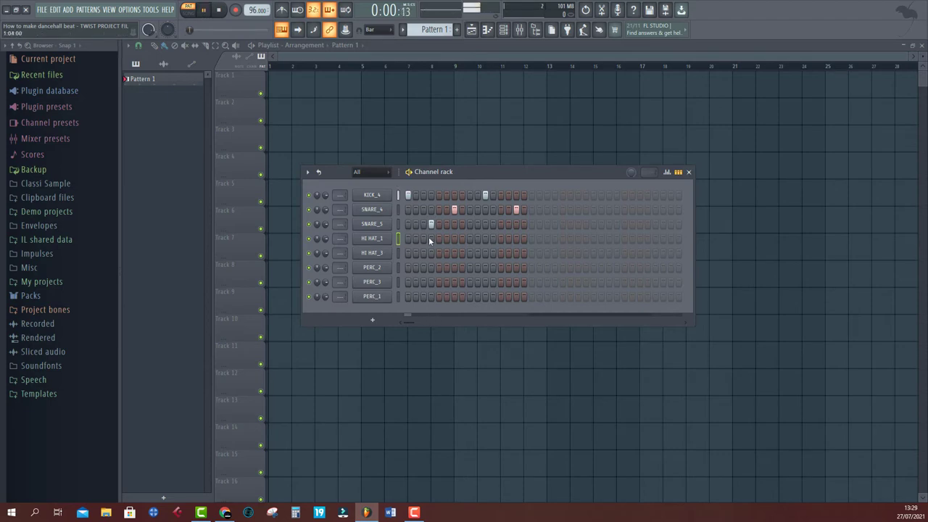
{"action": "left_click_drag", "start_coordinate": [421, 241], "coordinate": [432, 240]}
{"action": "key", "text": "space"}
{"action": "left_click", "coordinate": [470, 241]}
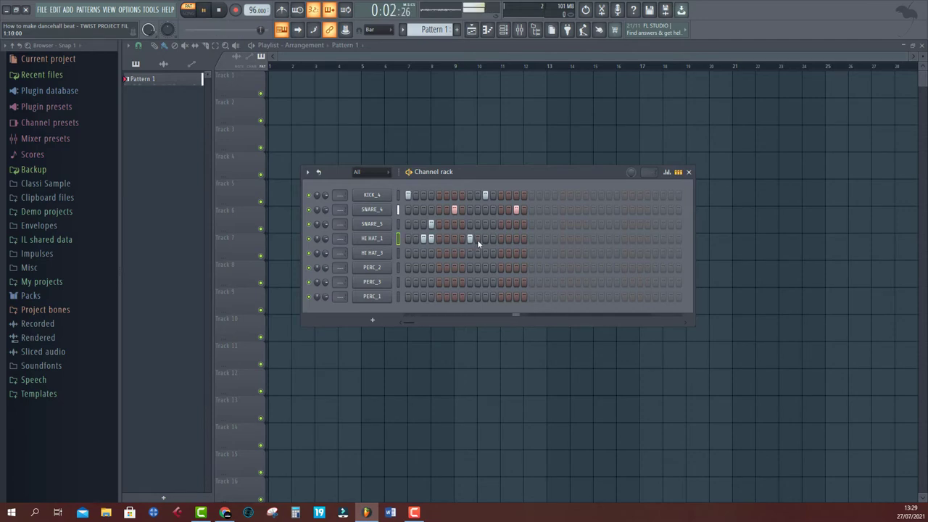
{"action": "left_click_drag", "start_coordinate": [501, 245], "coordinate": [509, 245]}
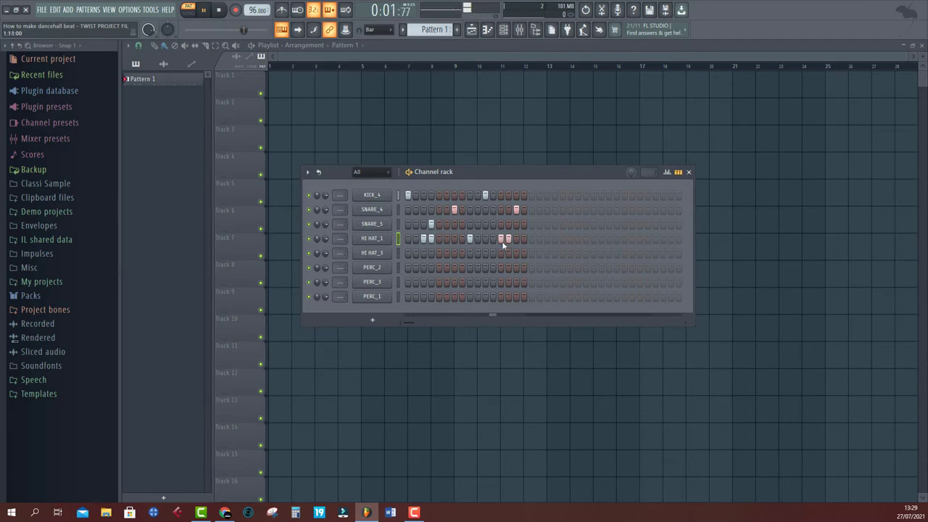
Step: Audition HI HAT_3 and remove the HI HAT_1 hit on step 3
{"action": "left_click", "coordinate": [398, 253]}
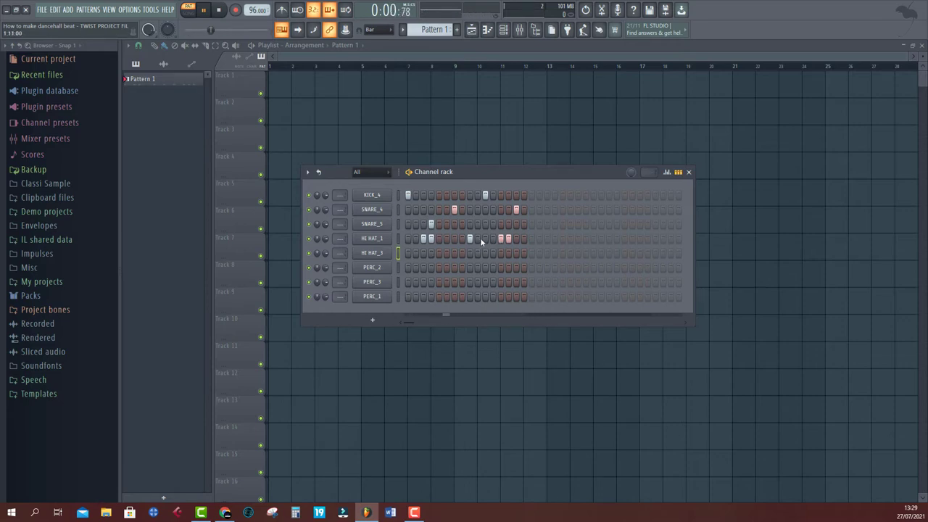
{"action": "left_click", "coordinate": [431, 240]}
{"action": "left_click", "coordinate": [439, 240]}
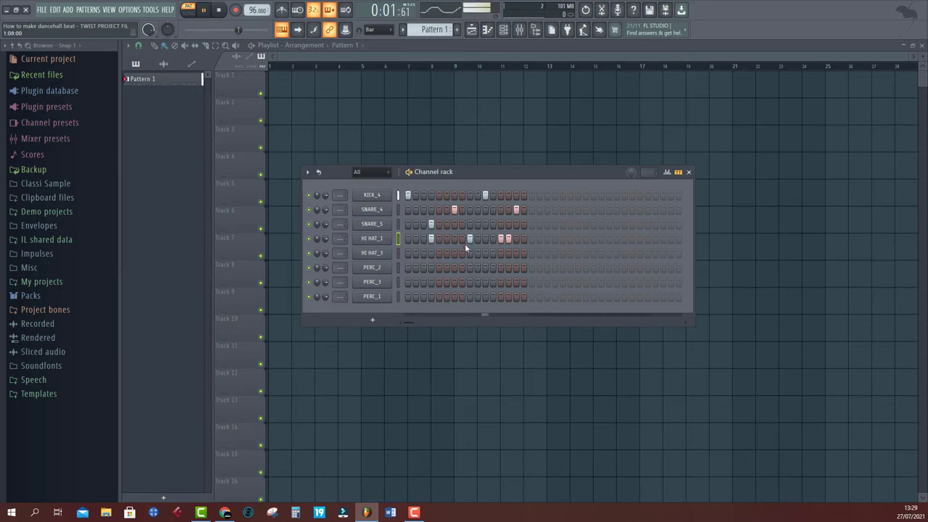
Step: Draw a one-beat C5 note on the last beat of bar 1 in the HI HAT_3 piano roll
{"action": "left_click", "coordinate": [398, 253]}
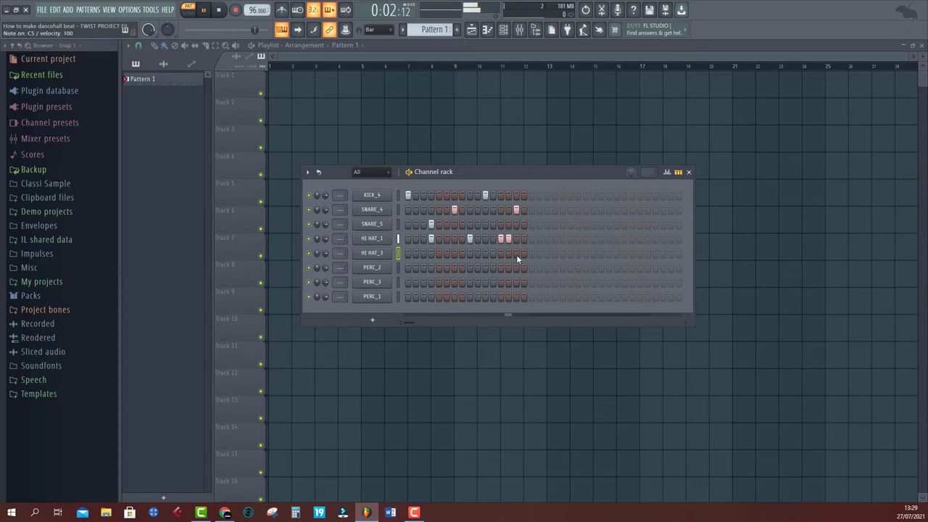
{"action": "key", "text": "space"}
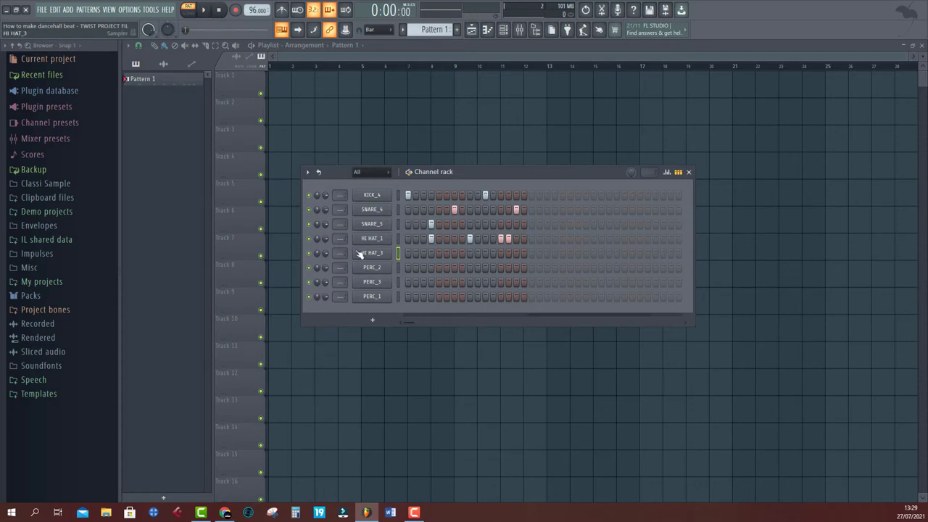
{"action": "right_click", "coordinate": [361, 254]}
{"action": "left_click", "coordinate": [408, 255]}
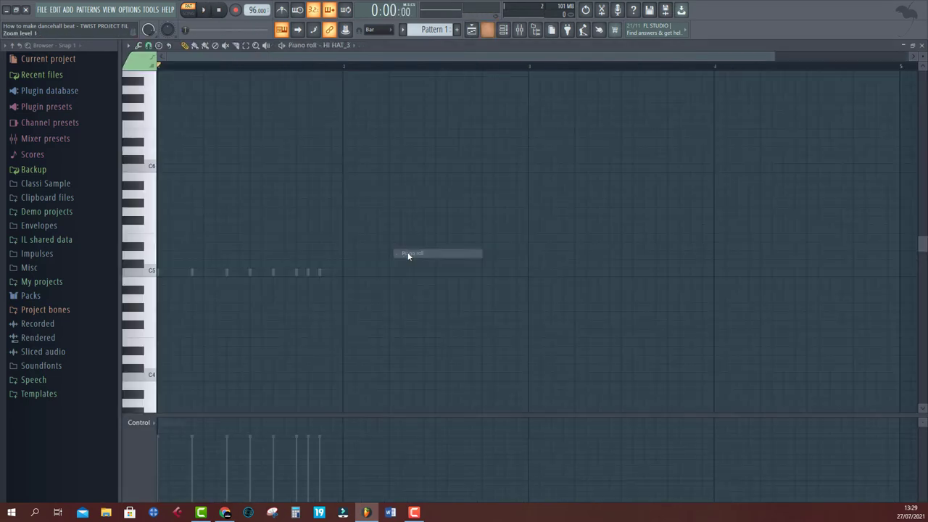
{"action": "left_click", "coordinate": [314, 273]}
{"action": "left_click_drag", "start_coordinate": [320, 273], "coordinate": [342, 272]}
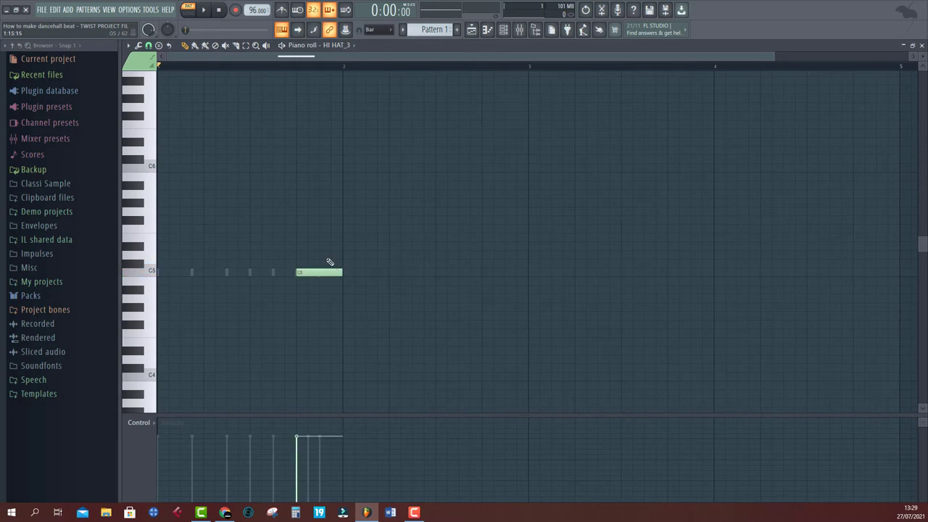
Step: Chop the C5 note into eight equal slices by adjusting the chopper's time multiplier, and accept the result
{"action": "key", "text": "ctrl+a"}
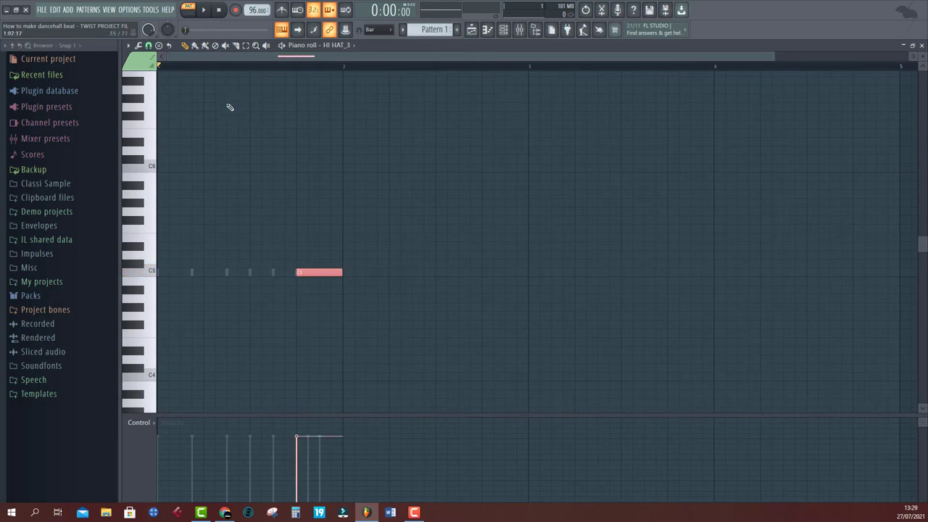
{"action": "left_click", "coordinate": [128, 46]}
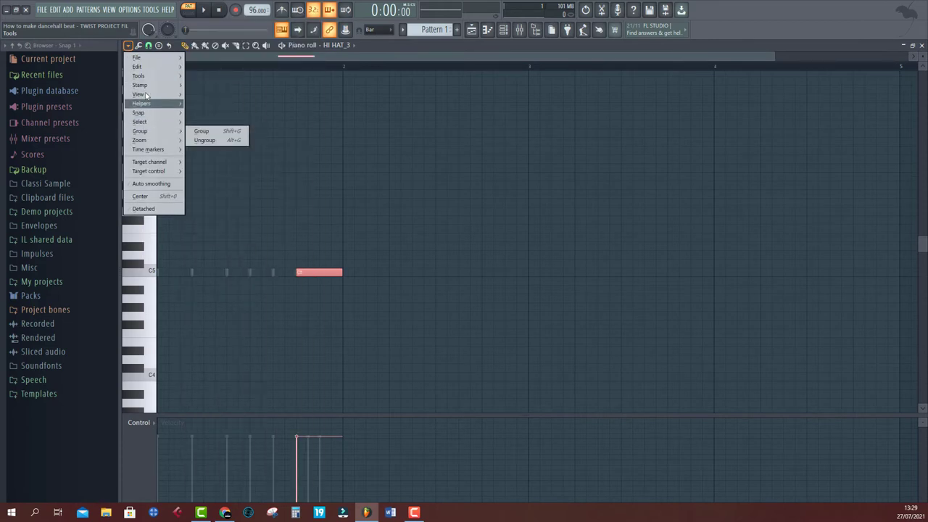
{"action": "mouse_move", "coordinate": [141, 75]}
{"action": "left_click", "coordinate": [214, 151]}
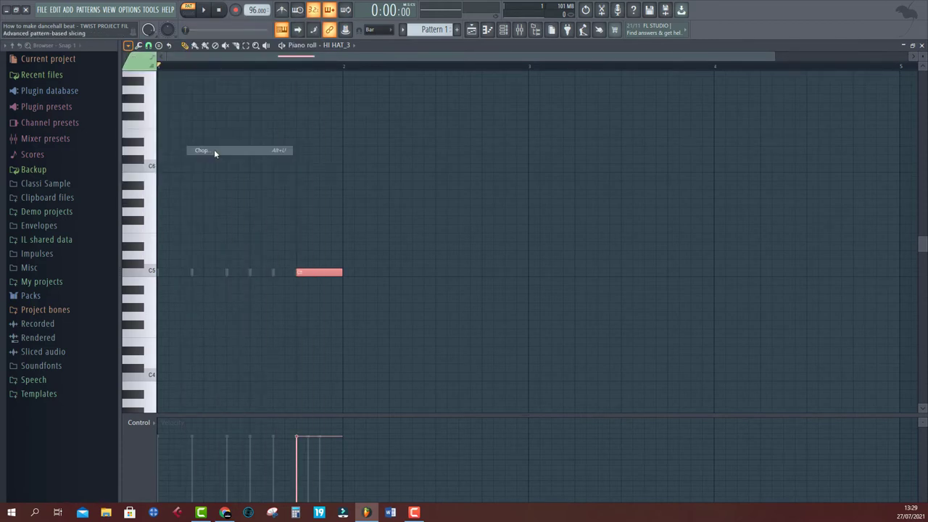
{"action": "key", "text": "space"}
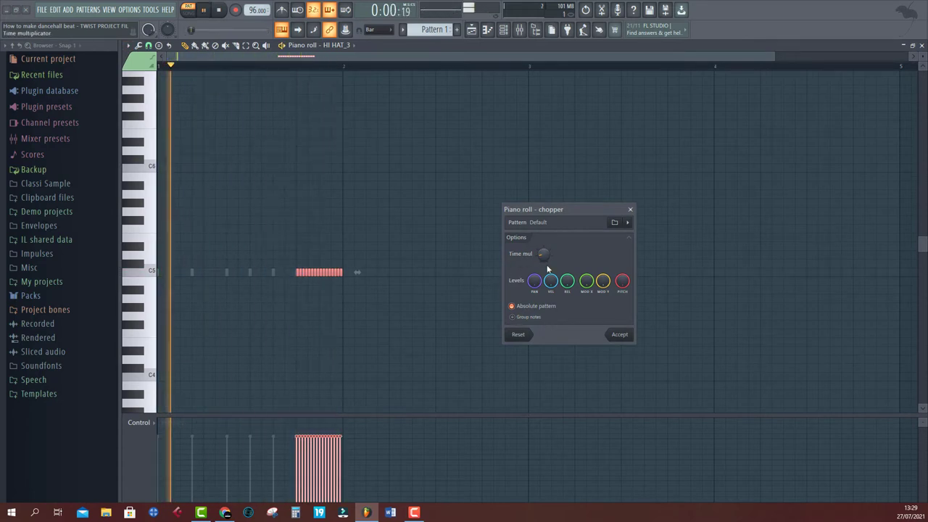
{"action": "key", "text": "space"}
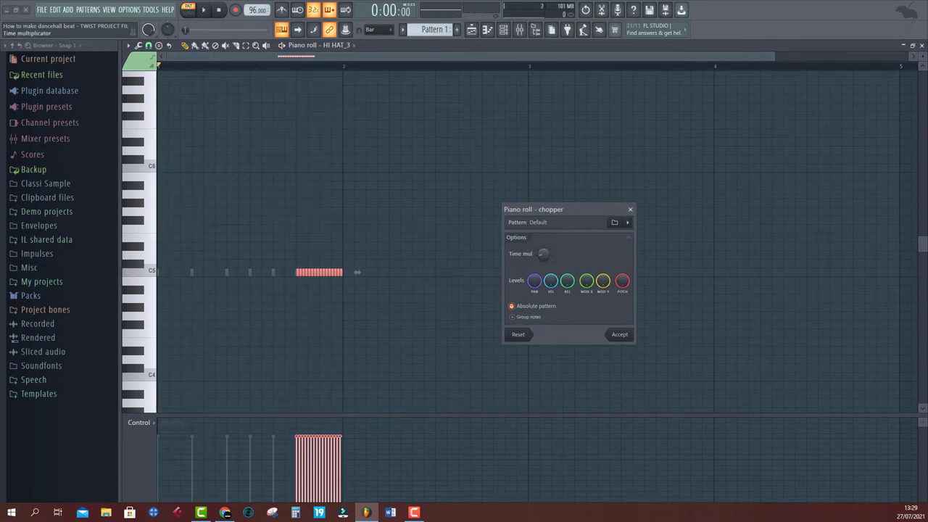
{"action": "left_click_drag", "start_coordinate": [543, 254], "coordinate": [544, 258]}
{"action": "key", "text": "space"}
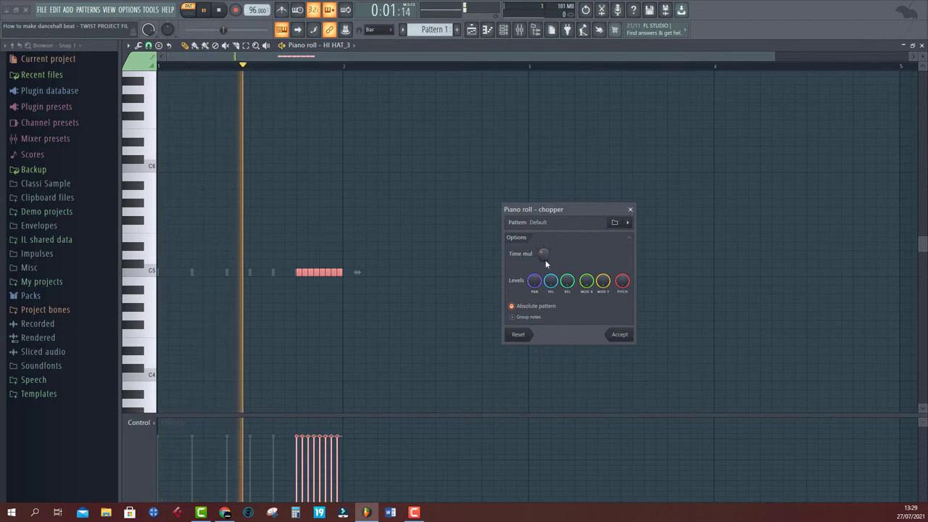
{"action": "left_click", "coordinate": [627, 339]}
Step: Delete the last four slices of the chopped hi-hat note and play the result
{"action": "key", "text": "space"}
{"action": "left_click_drag", "start_coordinate": [348, 280], "coordinate": [328, 280]}
{"action": "key", "text": "space"}
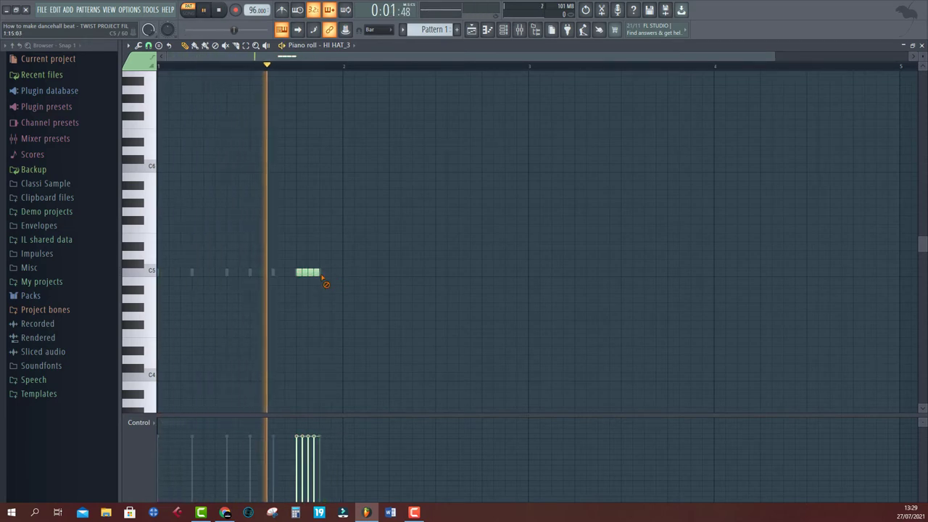
Step: Copy the four remaining hi-hat slices to step 7 of the same bar on C5
{"action": "left_click_drag", "start_coordinate": [327, 260], "coordinate": [298, 281]}
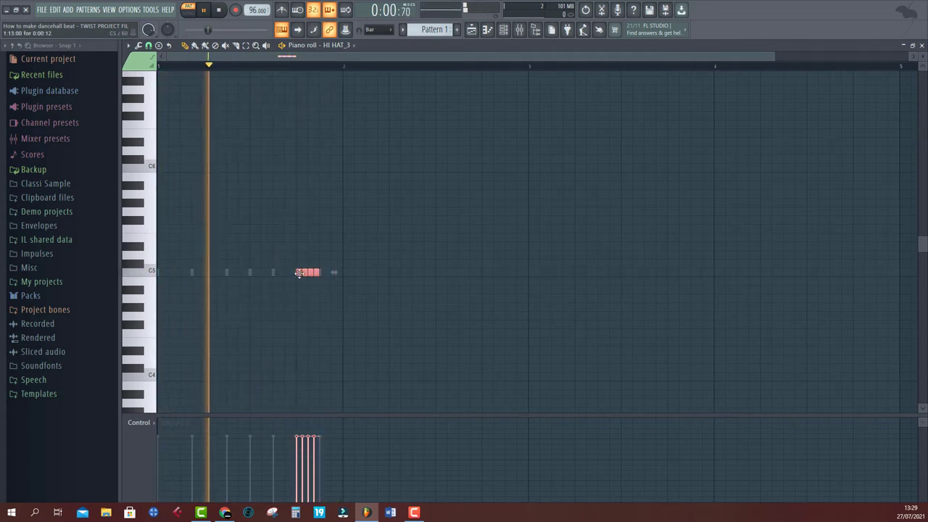
{"action": "key", "text": "space"}
{"action": "left_click_drag", "start_coordinate": [298, 273], "coordinate": [231, 278]}
{"action": "key", "text": "space"}
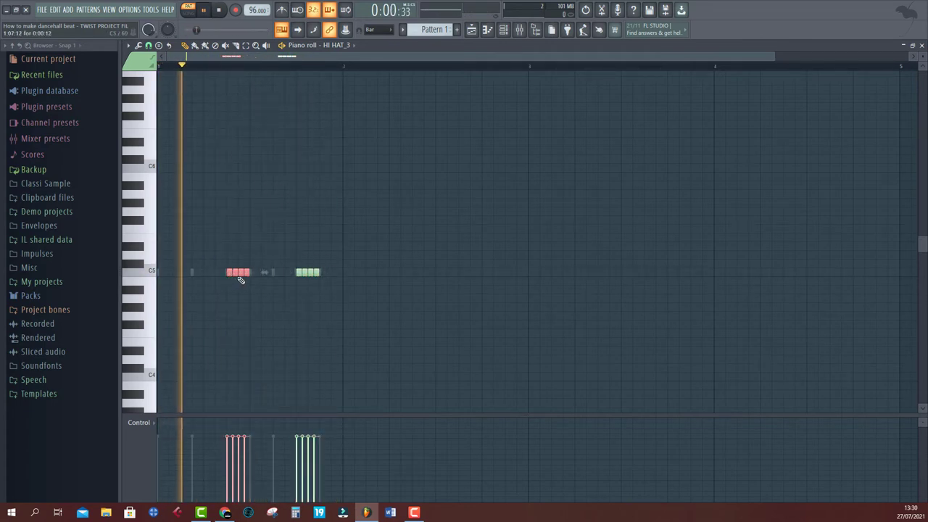
Step: Delete the second and fourth notes of the copied hi-hat group and play the roll
{"action": "key", "text": "space"}
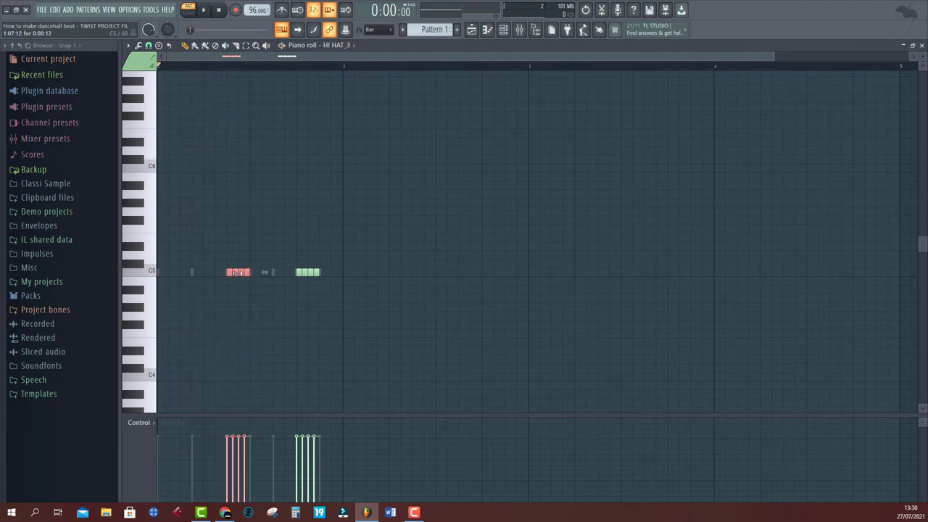
{"action": "left_click_drag", "start_coordinate": [236, 273], "coordinate": [241, 274]}
{"action": "key", "text": "space"}
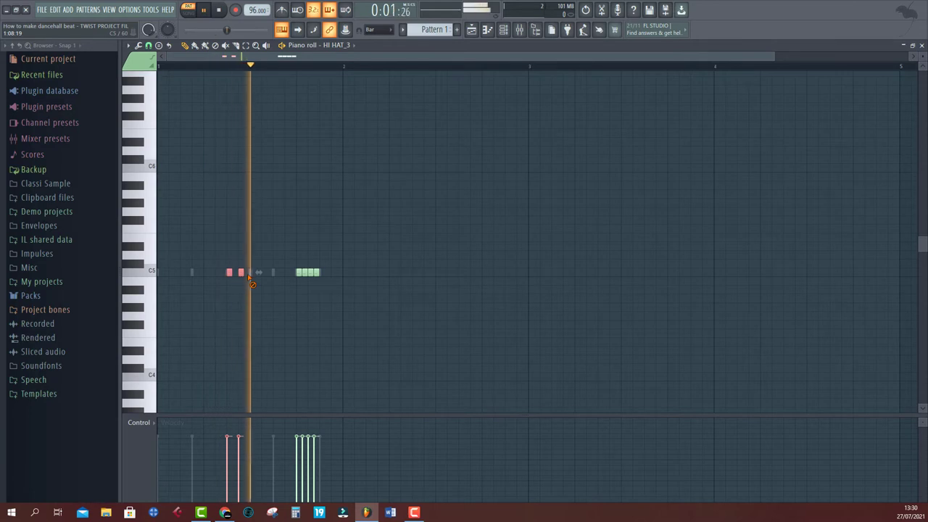
{"action": "key", "text": "space"}
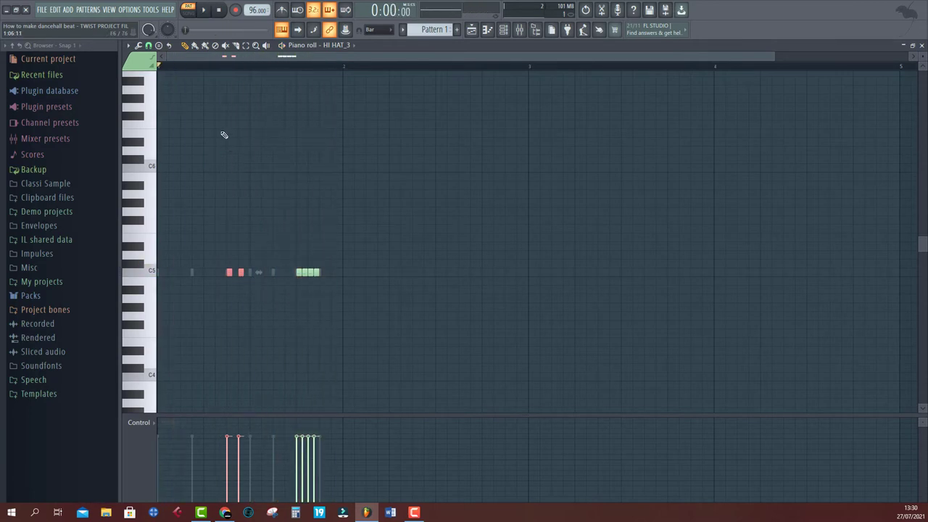
Step: Show note fine pitch and lower it strongly on the first HI HAT_3 note and slightly on the second
{"action": "left_click", "coordinate": [451, 273]}
{"action": "left_click", "coordinate": [156, 423]}
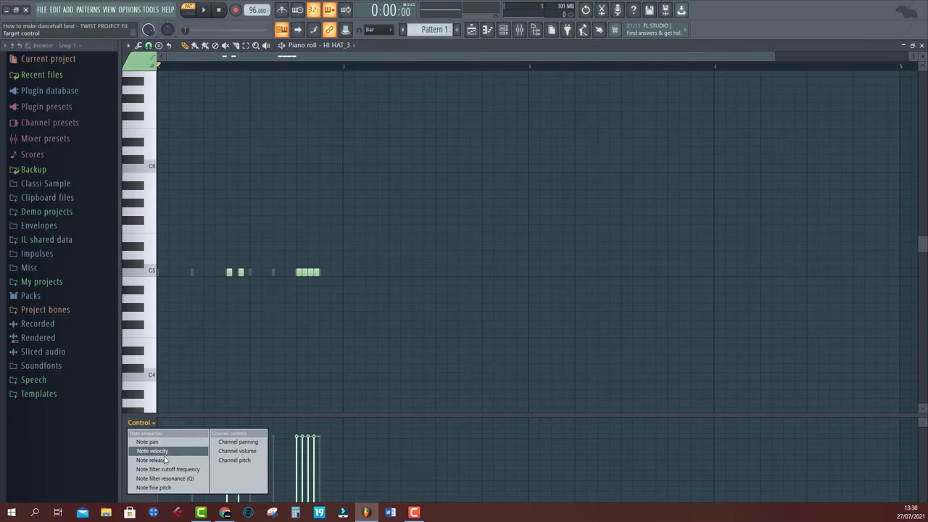
{"action": "left_click", "coordinate": [155, 488]}
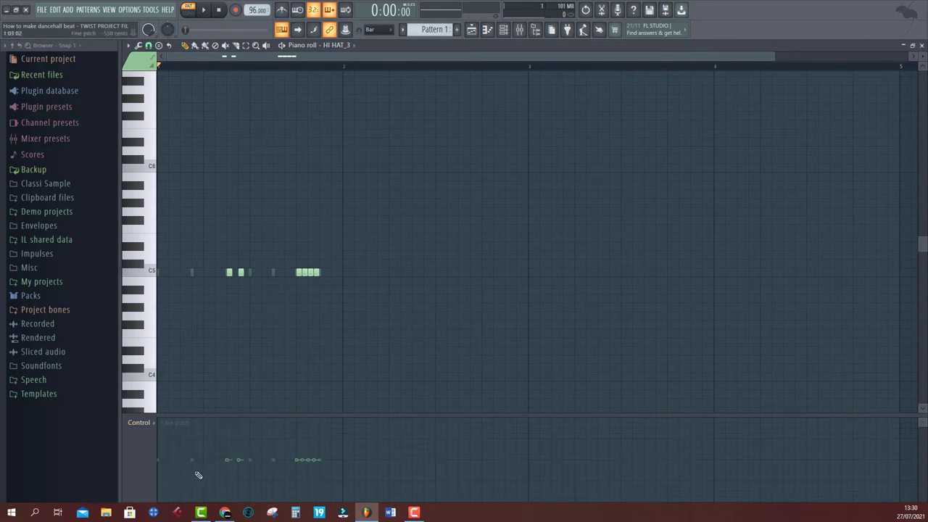
{"action": "mouse_move", "coordinate": [229, 478]}
{"action": "left_mouse_down"}
{"action": "mouse_move", "coordinate": [228, 497]}
{"action": "mouse_move", "coordinate": [228, 488]}
{"action": "left_mouse_up"}
{"action": "left_click", "coordinate": [240, 471]}
{"action": "key", "text": "space"}
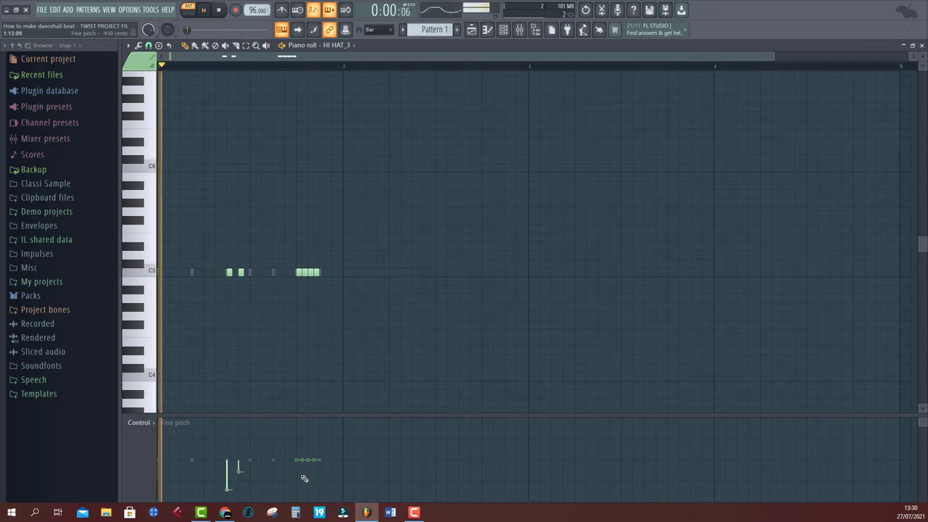
Step: Lower the fine pitch of the second, third and fourth notes in the four-note HI HAT_3 roll and stop playback
{"action": "left_click_drag", "start_coordinate": [304, 476], "coordinate": [312, 478]}
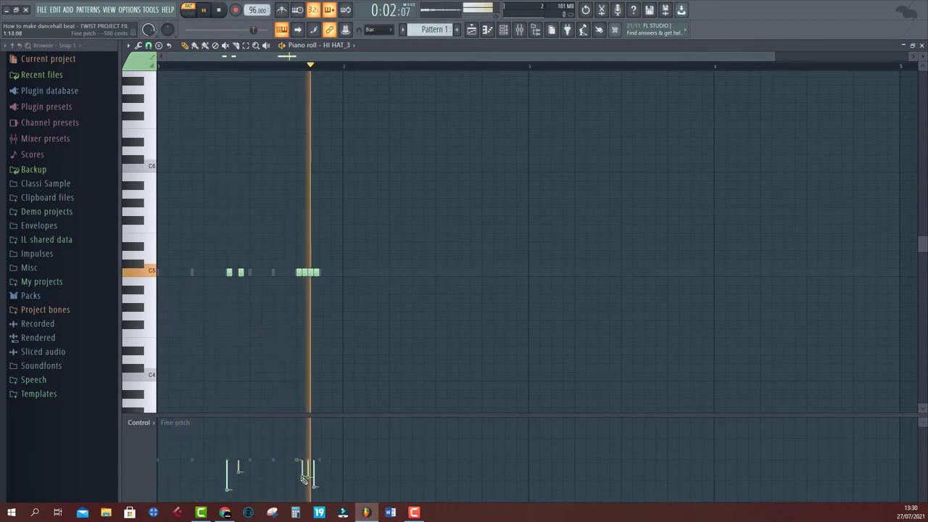
{"action": "left_click", "coordinate": [504, 29]}
{"action": "key", "text": "space"}
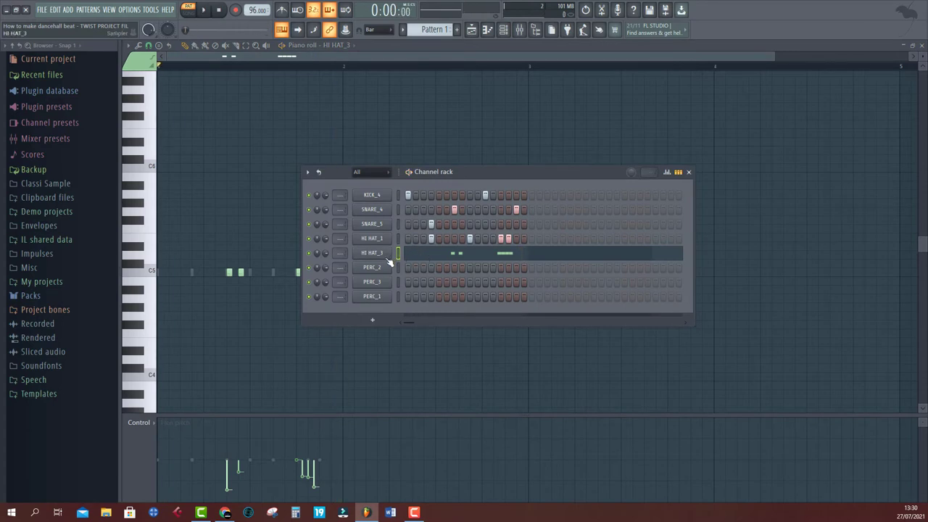
Step: Program bar two with kicks on steps 17, 20, 27, 31, SNARE_4 on 23, SNARE_5 on 20, and HI HAT_1 on 20, 25, 29, 30
{"action": "left_click", "coordinate": [531, 195]}
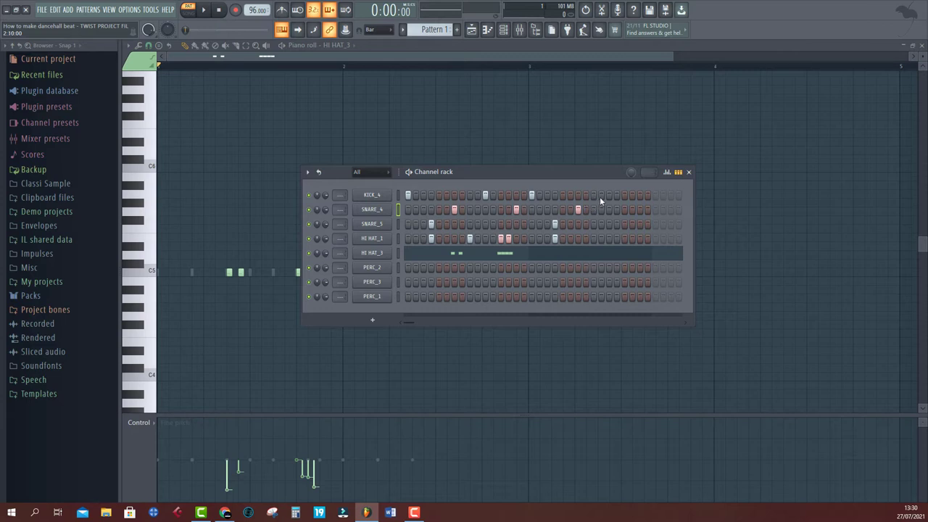
{"action": "left_click", "coordinate": [640, 195]}
{"action": "left_click", "coordinate": [631, 238]}
{"action": "left_click", "coordinate": [624, 239]}
Step: Move the four-note HI HAT_3 roll one bar later on C5, to the last beat of the second bar, with the beat playing
{"action": "left_click", "coordinate": [510, 257]}
{"action": "key", "text": "space"}
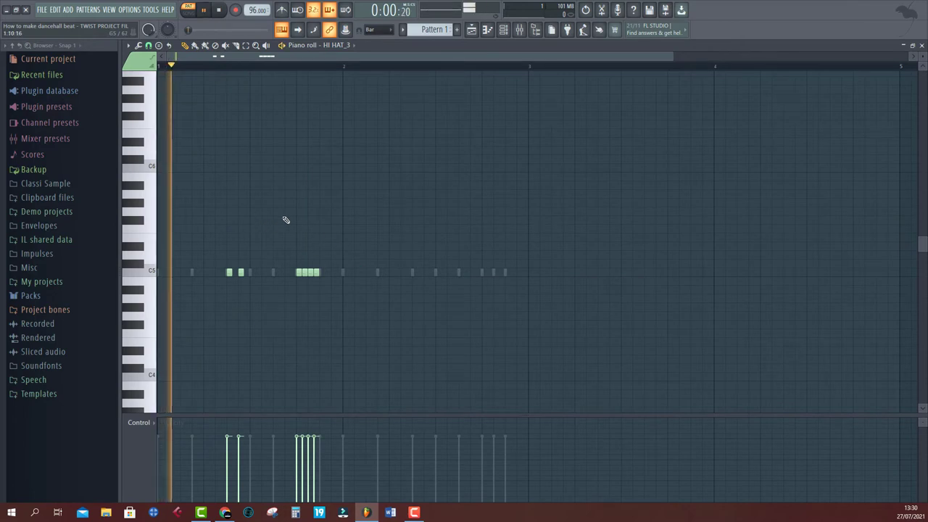
{"action": "left_click_drag", "start_coordinate": [351, 226], "coordinate": [485, 271]}
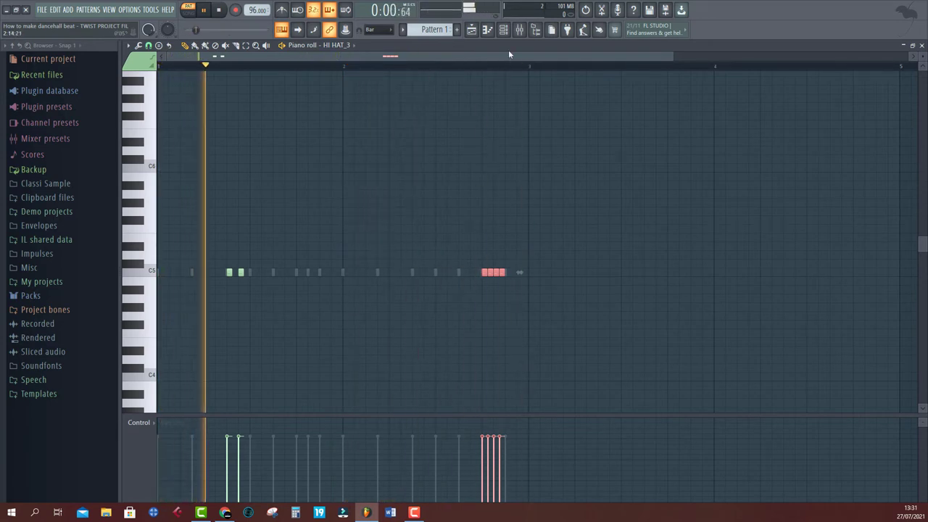
Step: Add a SNARE_5 hit on step 31, remove the kick there, and add kicks on steps 28 and 29
{"action": "left_click", "coordinate": [503, 29]}
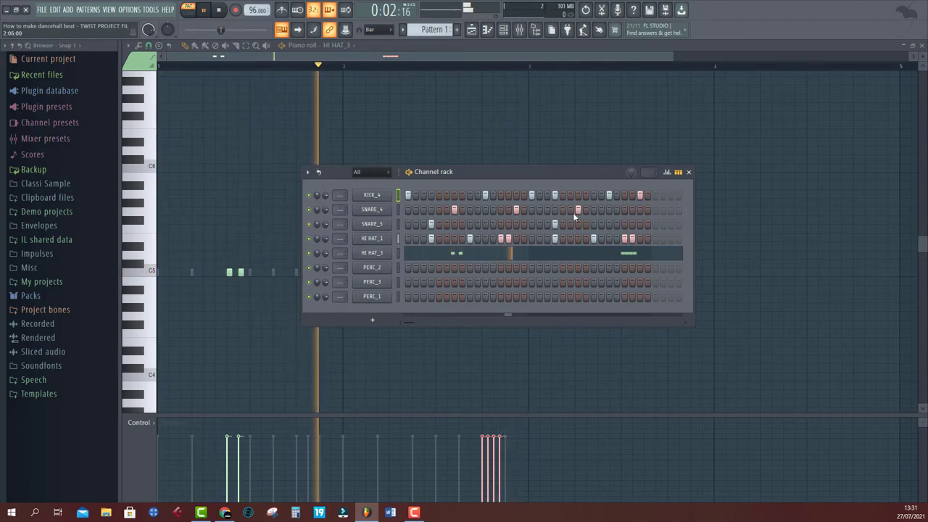
{"action": "left_click", "coordinate": [640, 224]}
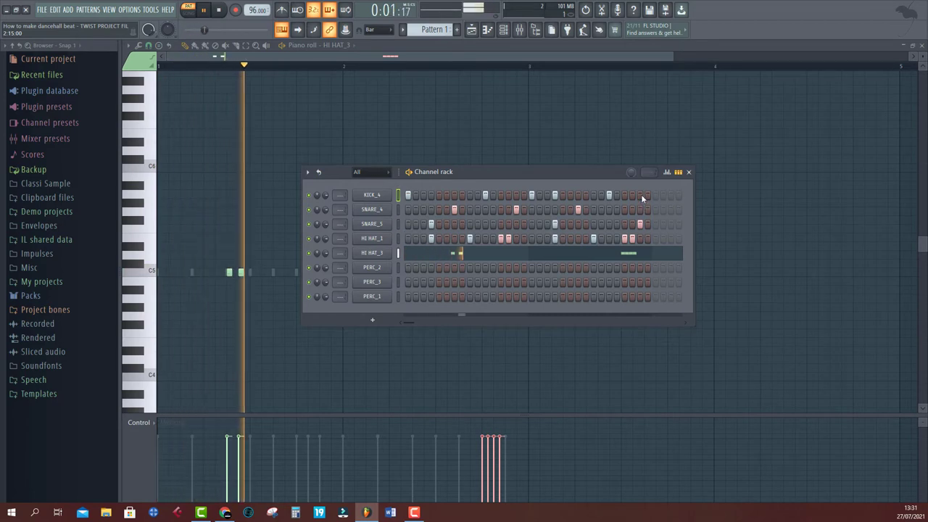
{"action": "left_click", "coordinate": [641, 195]}
{"action": "left_click", "coordinate": [624, 195]}
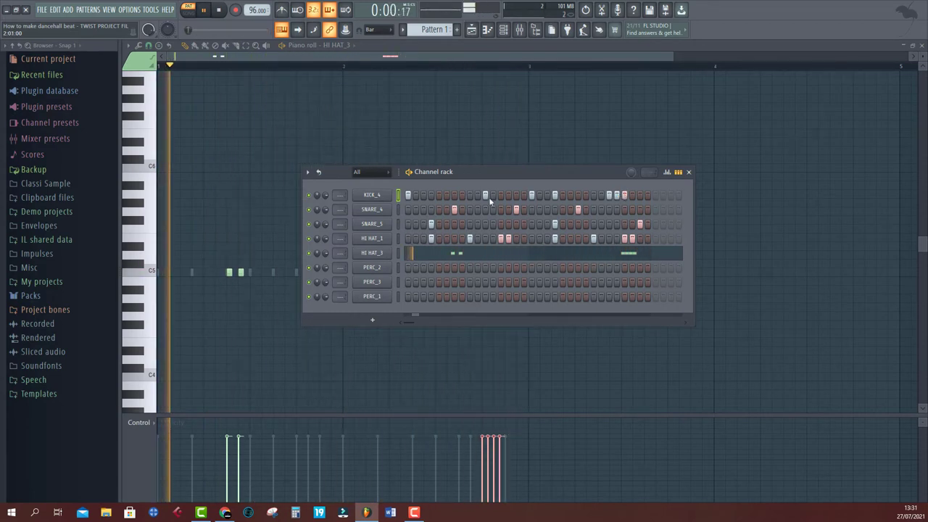
{"action": "key", "text": "space"}
Step: Replace the last three KICK_4 notes with one two-step note on C5 and apply the Chop tool to it
{"action": "right_click", "coordinate": [370, 194]}
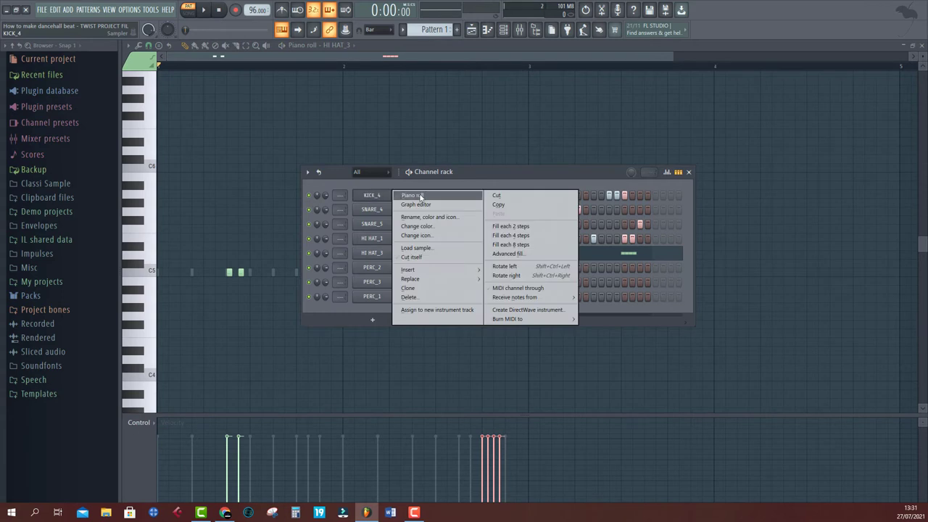
{"action": "left_click", "coordinate": [411, 195]}
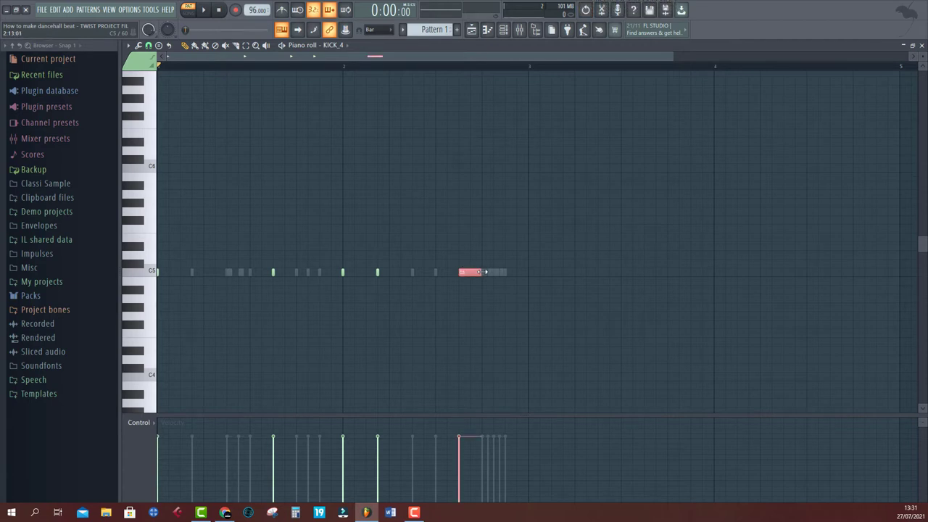
{"action": "left_click", "coordinate": [129, 46]}
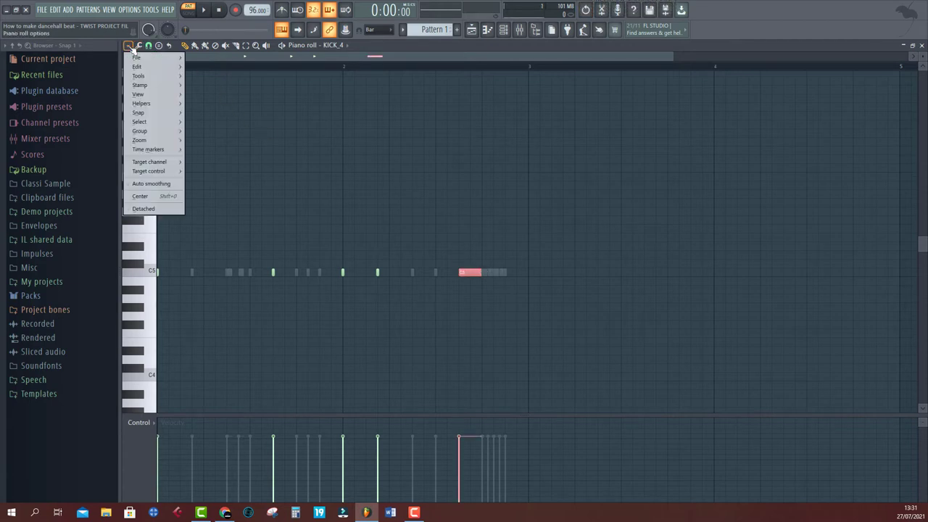
{"action": "mouse_move", "coordinate": [148, 78]}
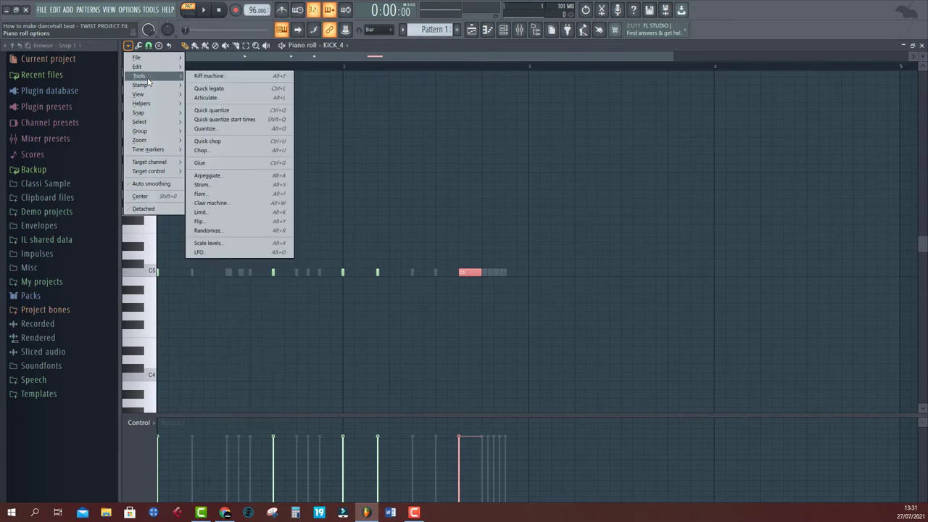
{"action": "left_click", "coordinate": [240, 150]}
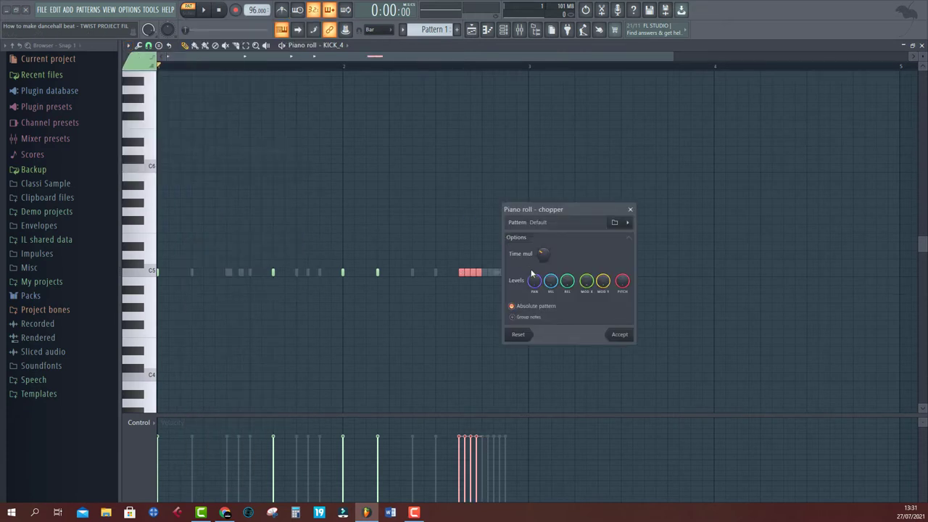
Step: Compare chopper time multiplier settings during playback and accept the kick chop with four slices
{"action": "key", "text": "space"}
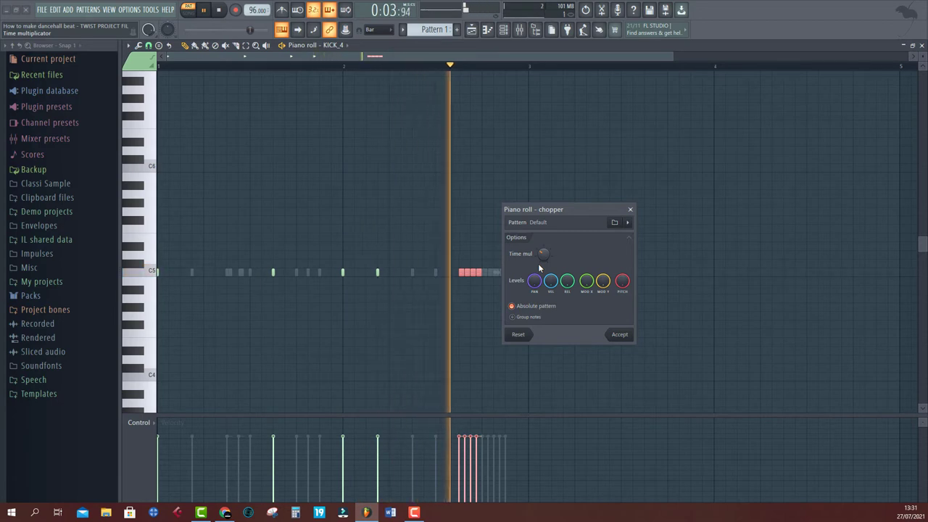
{"action": "key", "text": "space"}
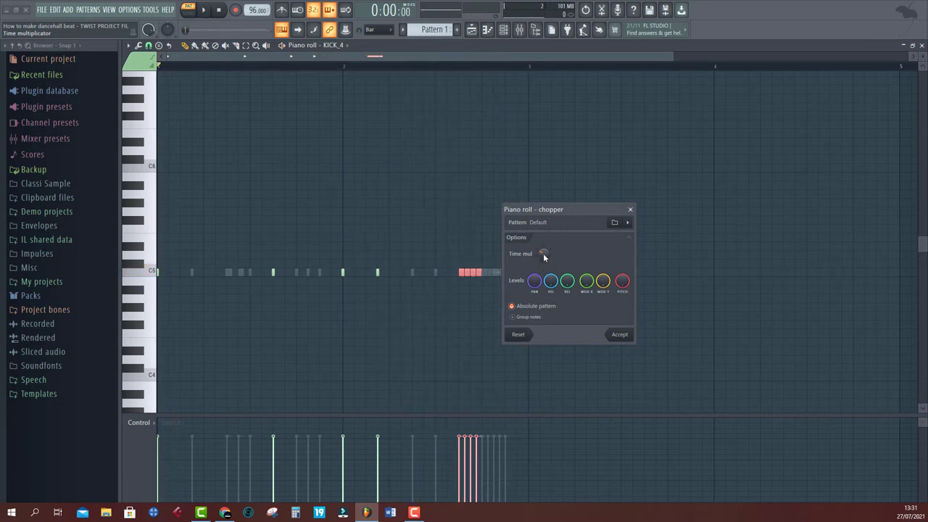
{"action": "key", "text": "space"}
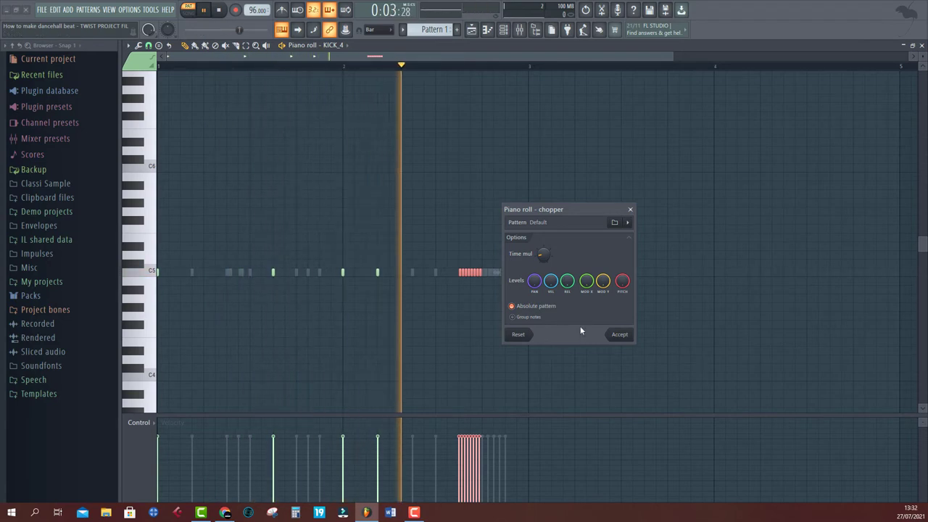
{"action": "key", "text": "space"}
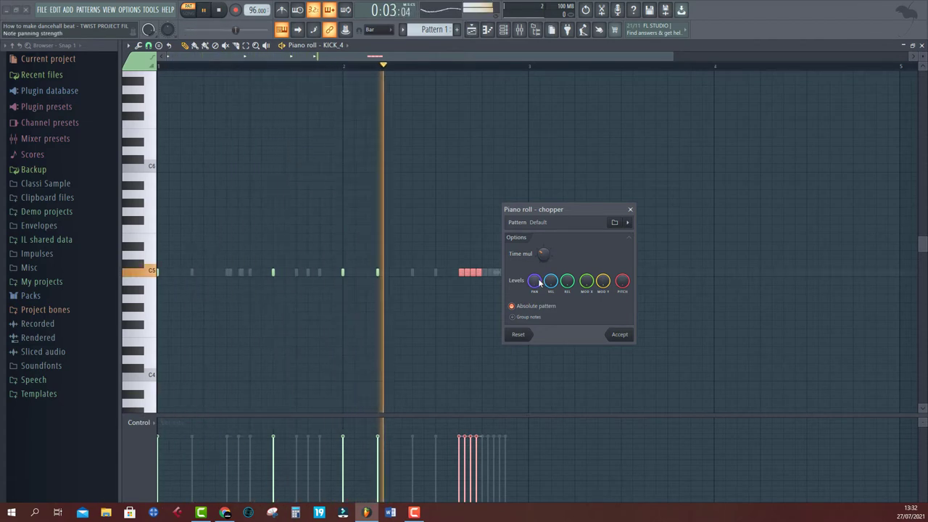
{"action": "left_click", "coordinate": [621, 336]}
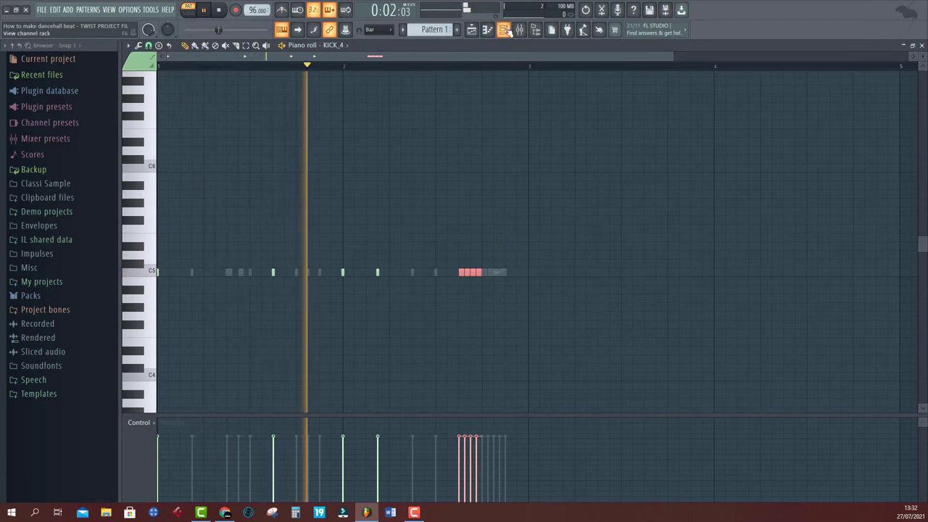
Step: Return to the channel rack and audition the PERC_2 sound on its own and against the beat
{"action": "key", "text": "F6"}
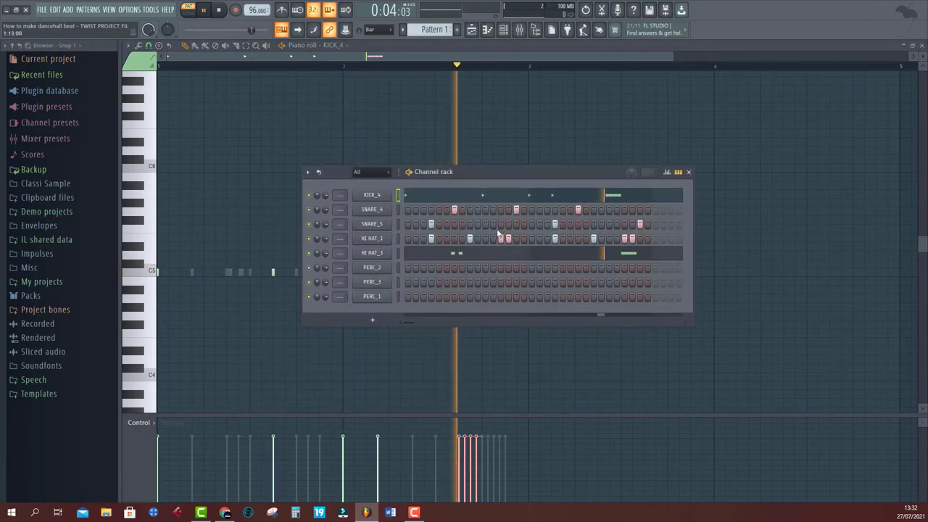
{"action": "key", "text": "space"}
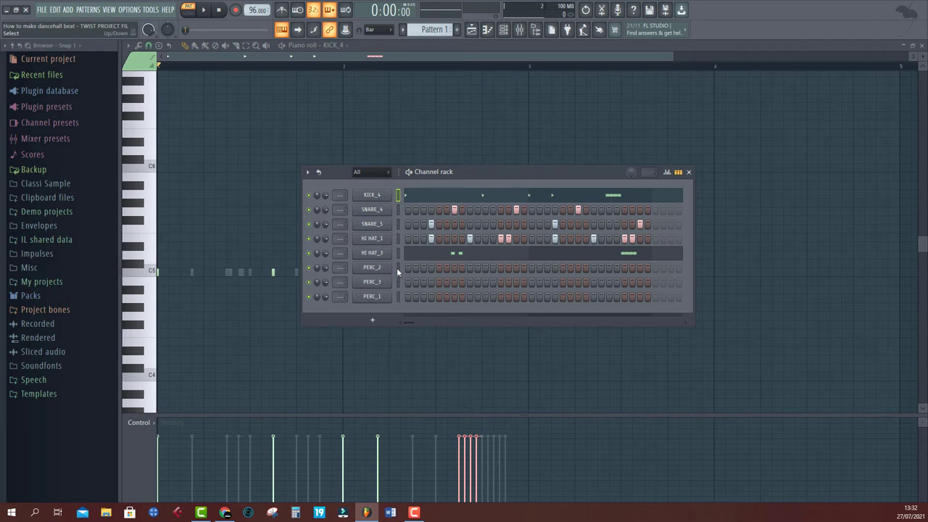
{"action": "left_click", "coordinate": [397, 267]}
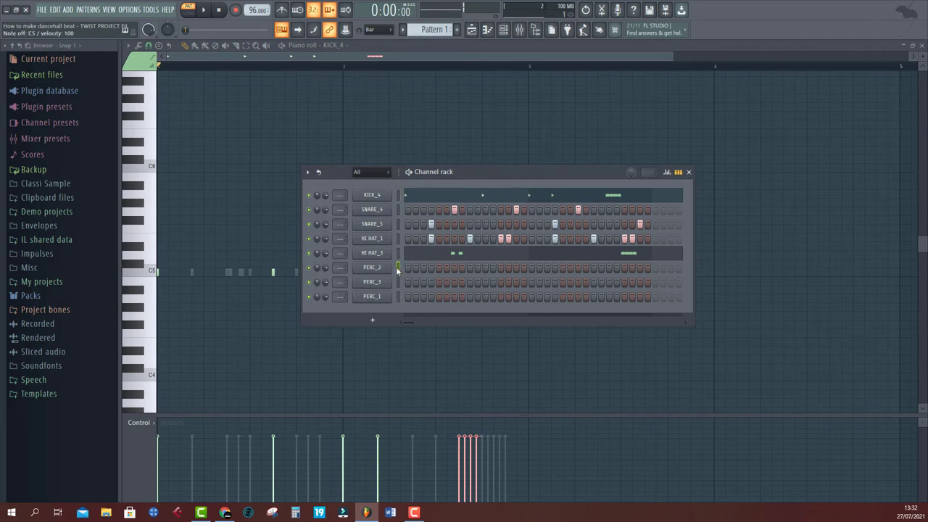
{"action": "key", "text": "space"}
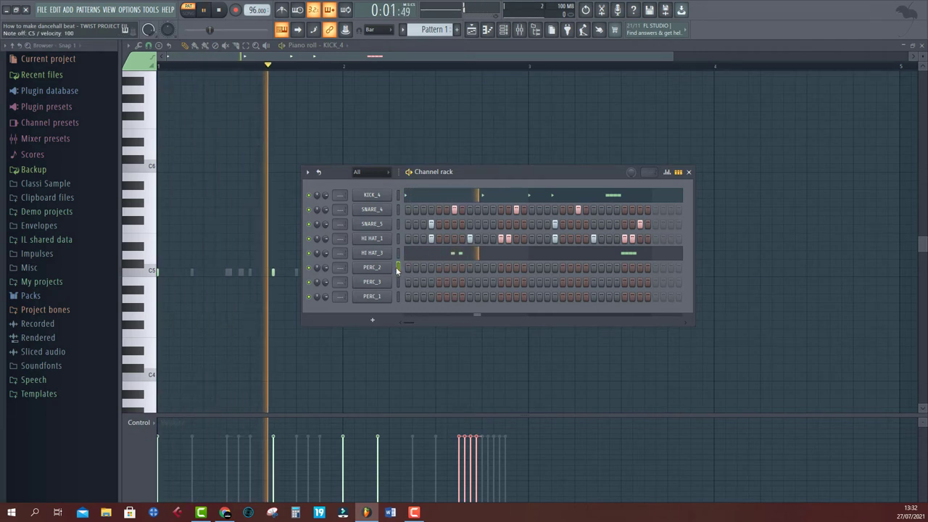
{"action": "key", "text": "space"}
{"action": "key", "text": "space"}
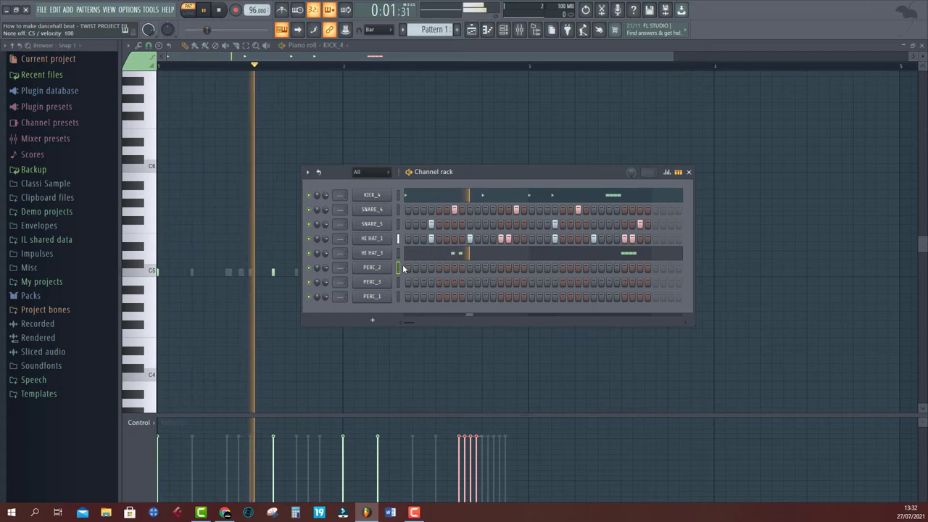
{"action": "key", "text": "space"}
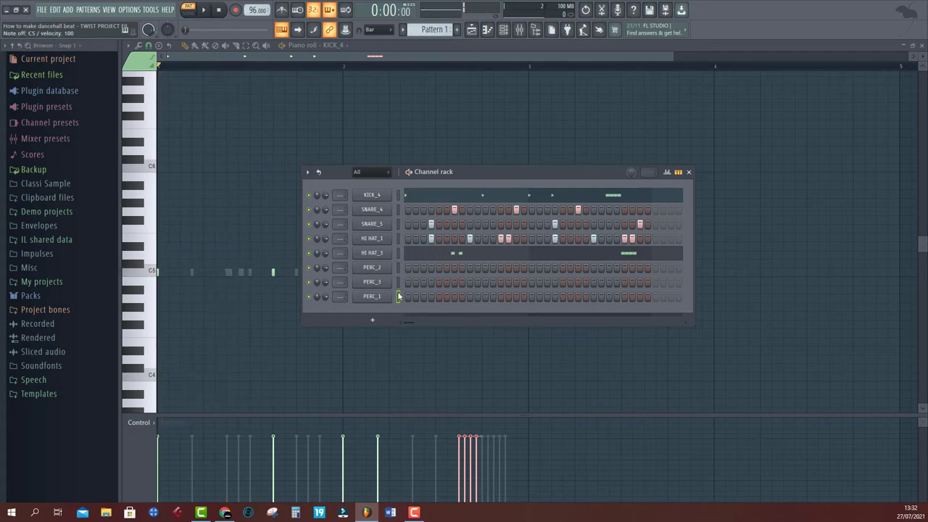
Step: Audition PERC_1 and place its hits on steps 6 and 22 of the pattern
{"action": "left_click", "coordinate": [397, 296]}
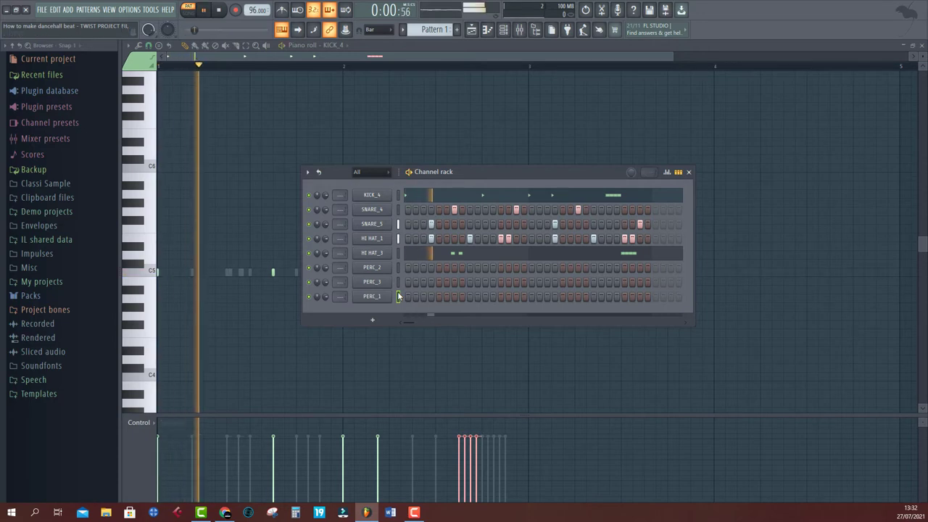
{"action": "key", "text": "space"}
{"action": "left_click", "coordinate": [446, 298]}
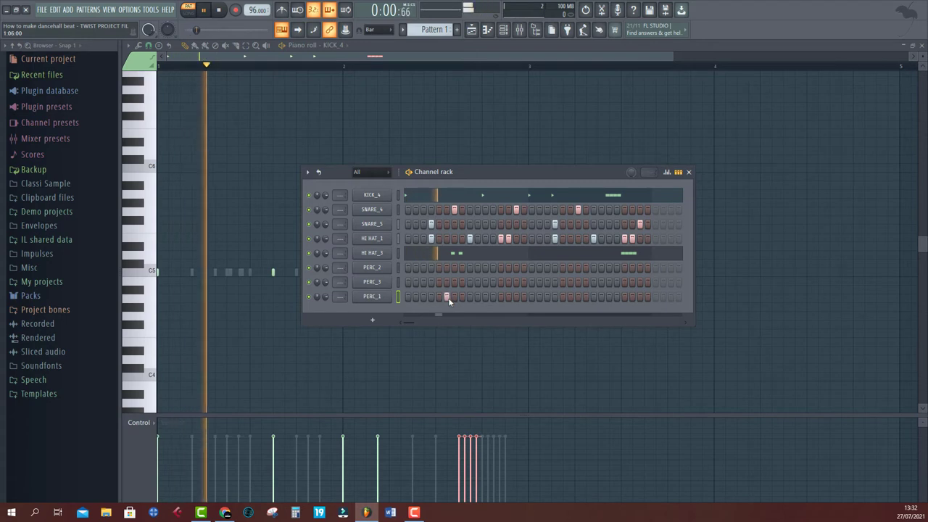
{"action": "left_click", "coordinate": [570, 297]}
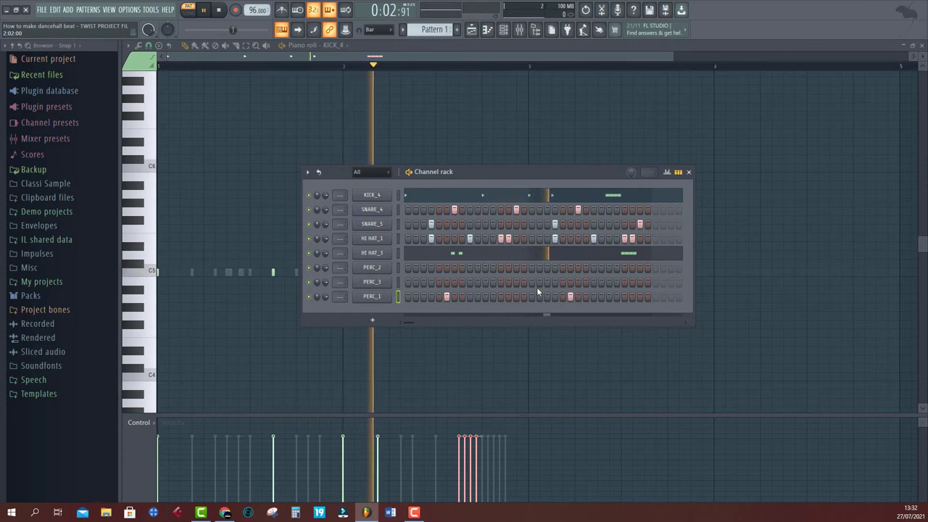
Step: Audition PERC_3, and try a PERC_2 hit on step 6 and on step 5 with the beat playing
{"action": "left_click", "coordinate": [398, 283]}
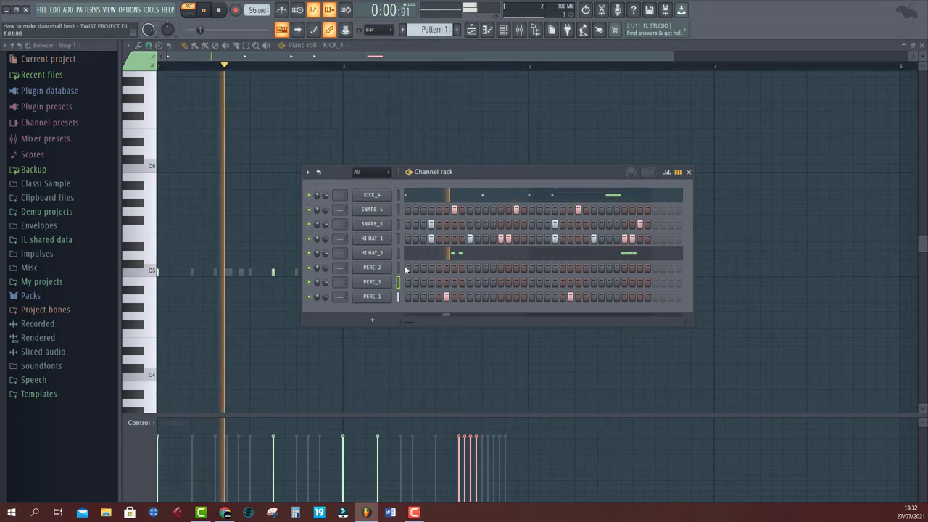
{"action": "left_click", "coordinate": [399, 268]}
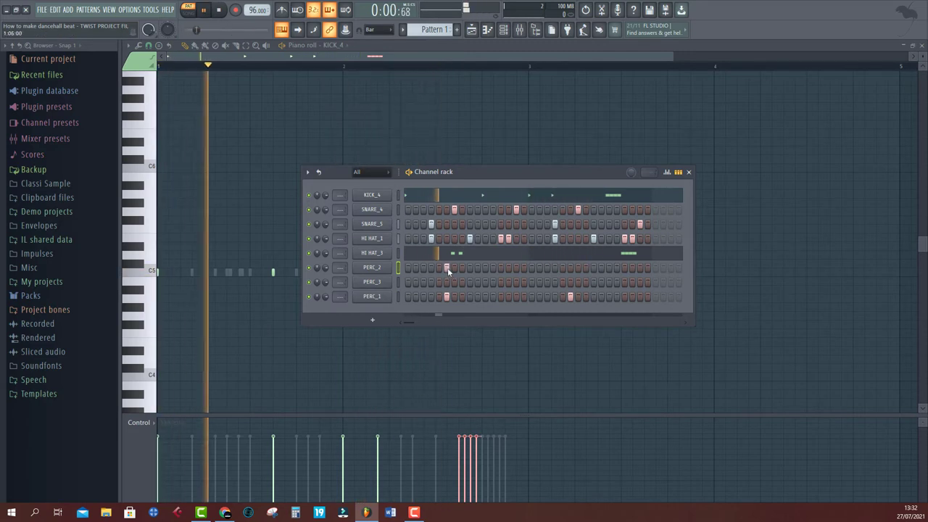
{"action": "key", "text": "space"}
{"action": "key", "text": "space"}
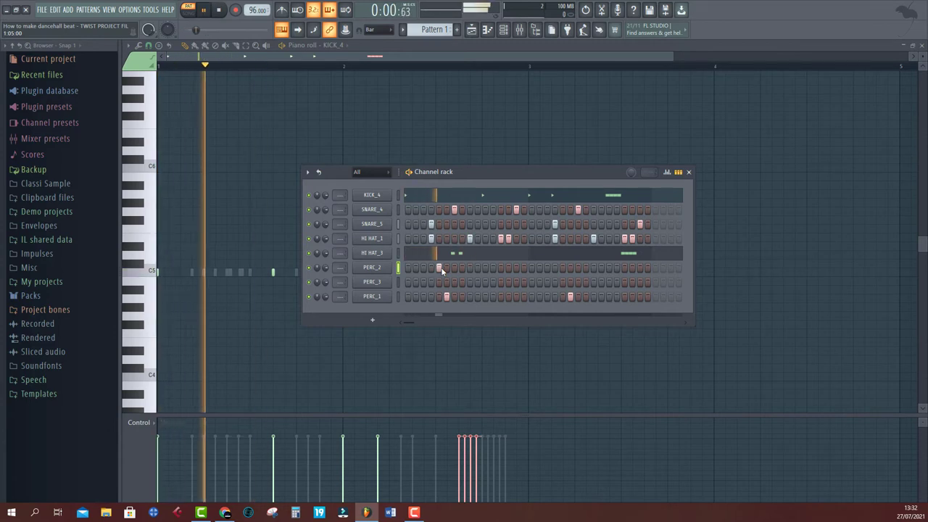
{"action": "key", "text": "space"}
{"action": "key", "text": "space"}
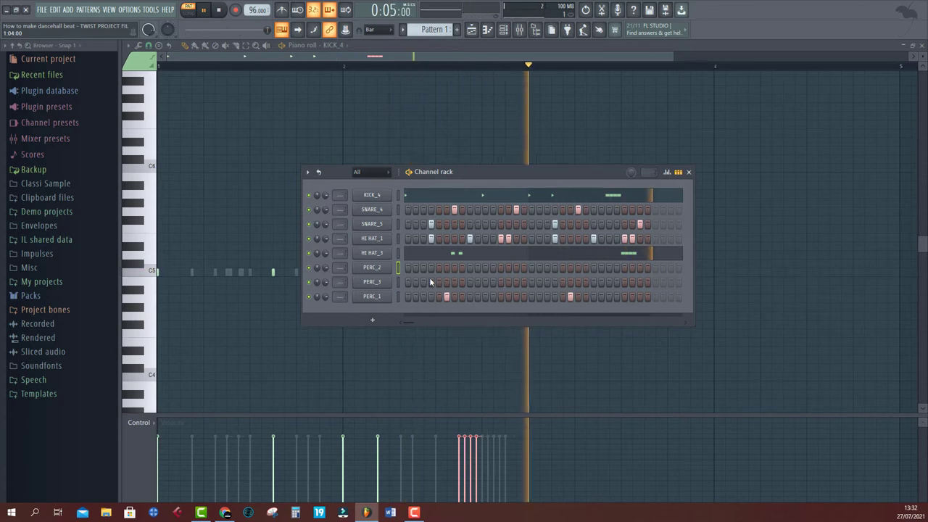
Step: Delete the PERC_2 and PERC_3 channels from the channel rack and stop playback
{"action": "right_click", "coordinate": [392, 267]}
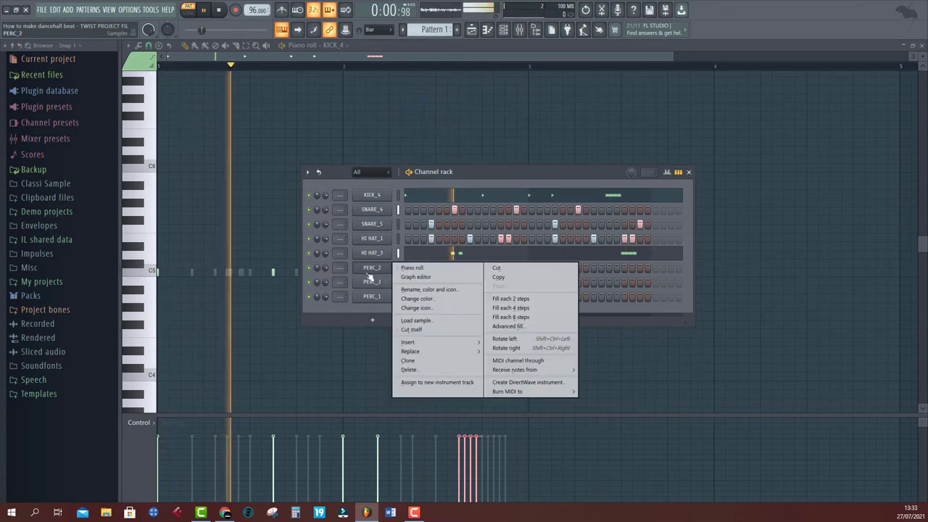
{"action": "left_click", "coordinate": [395, 370]}
{"action": "right_click", "coordinate": [388, 267]}
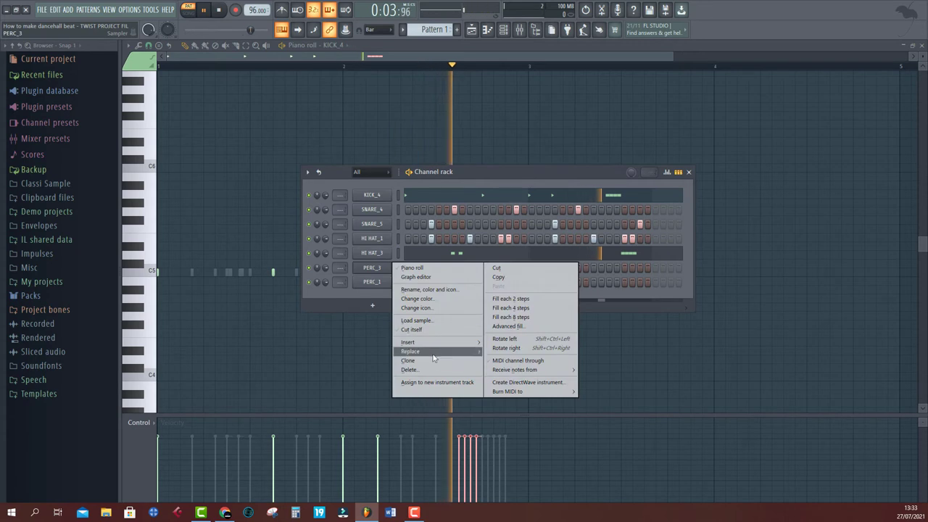
{"action": "left_click", "coordinate": [409, 370]}
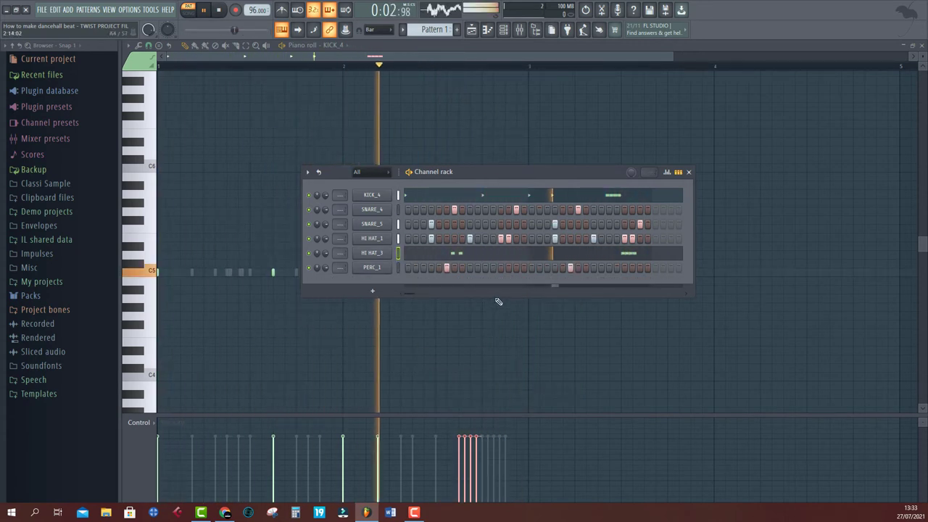
{"action": "key", "text": "space"}
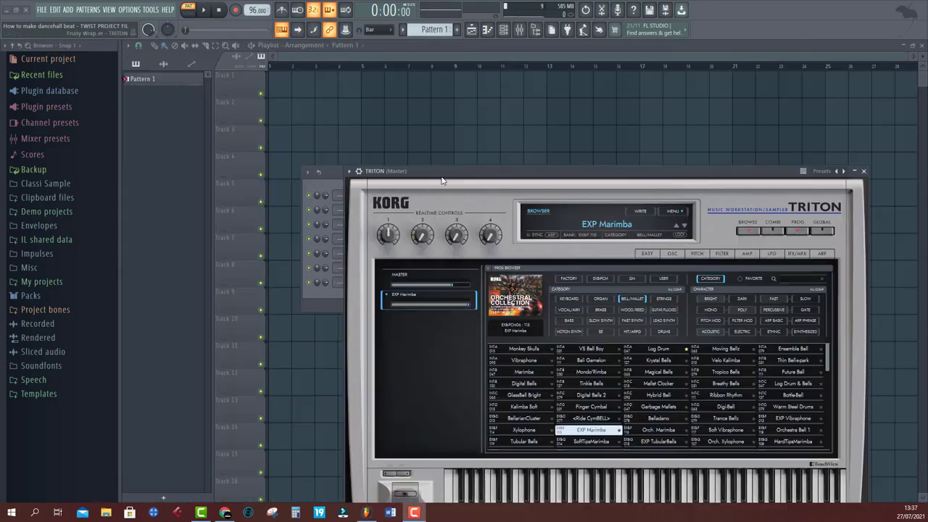
Step: Lay Pattern 1 four times across bars 1 to 8 of Track 1, and place a new Pattern 2 at the start of Track 2
{"action": "left_click_drag", "start_coordinate": [442, 180], "coordinate": [374, 127]}
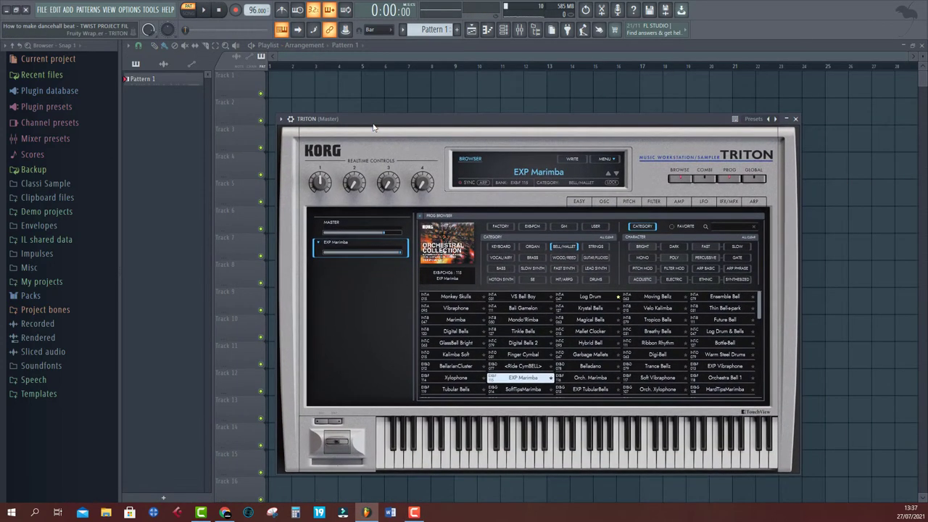
{"action": "left_click_drag", "start_coordinate": [456, 125], "coordinate": [467, 240]}
{"action": "left_click", "coordinate": [474, 165]}
{"action": "left_click_drag", "start_coordinate": [474, 165], "coordinate": [475, 154]}
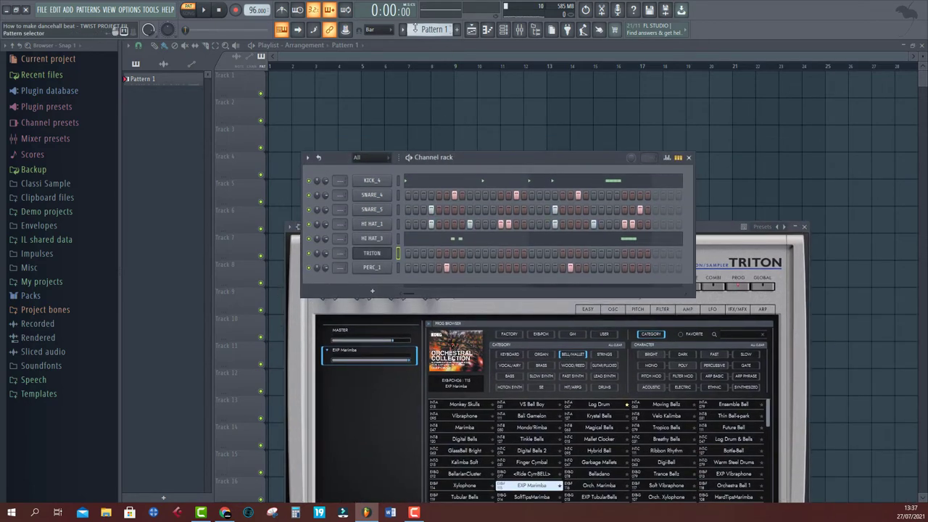
{"action": "left_click", "coordinate": [285, 87]}
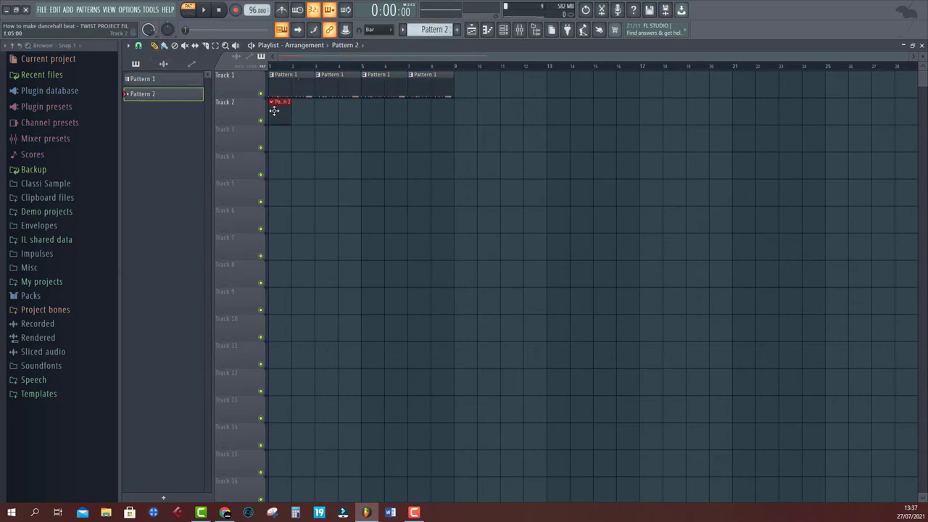
Step: Open Pattern 2's TRITON channel in the piano roll and record a two-bar marimba progression of F, D minor, A minor and E minor chords
{"action": "double_click", "coordinate": [274, 110]}
{"action": "right_click", "coordinate": [386, 257]}
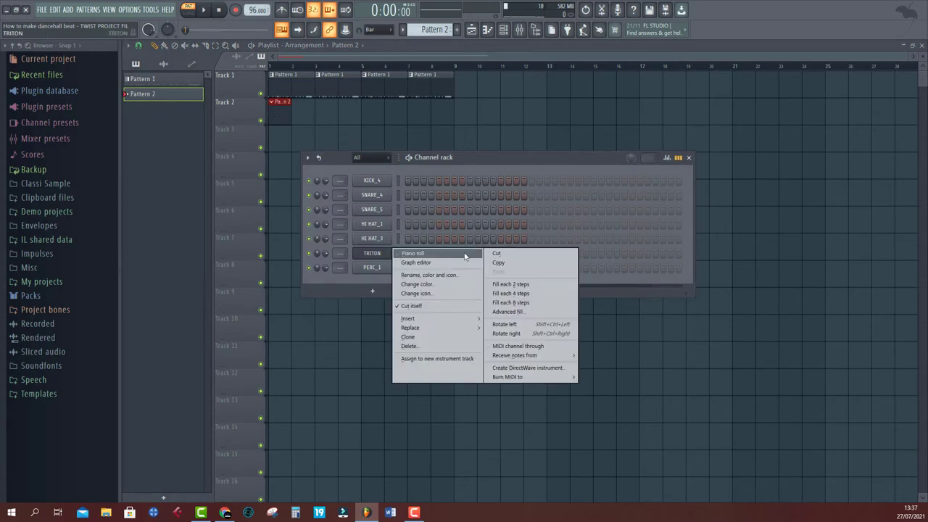
{"action": "left_click", "coordinate": [435, 254]}
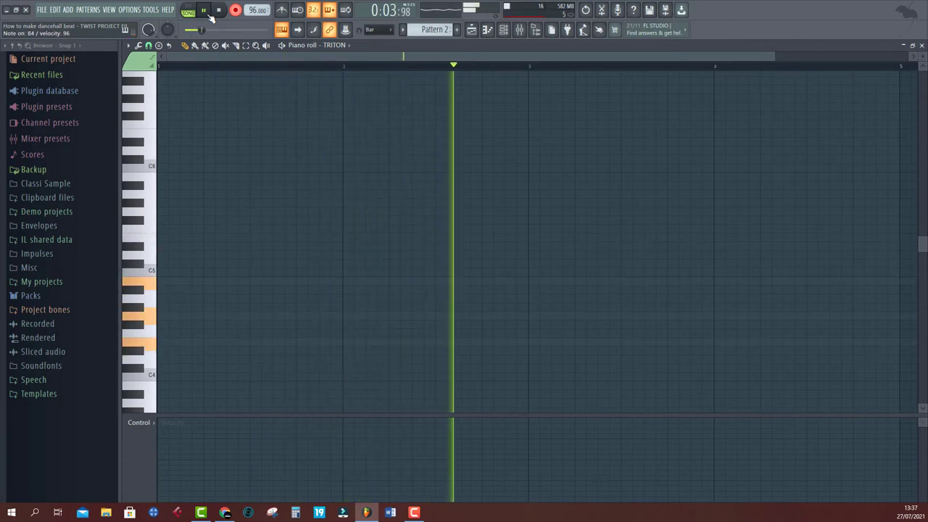
{"action": "key", "text": "space"}
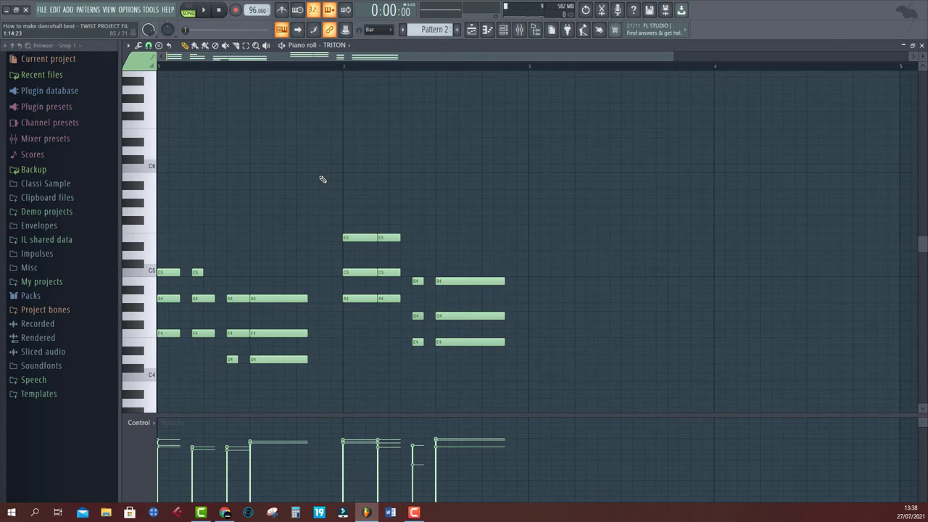
Step: Play back the recorded marimba chords, and repeat Pattern 2 four times along Track 2 in the playlist
{"action": "key", "text": "space"}
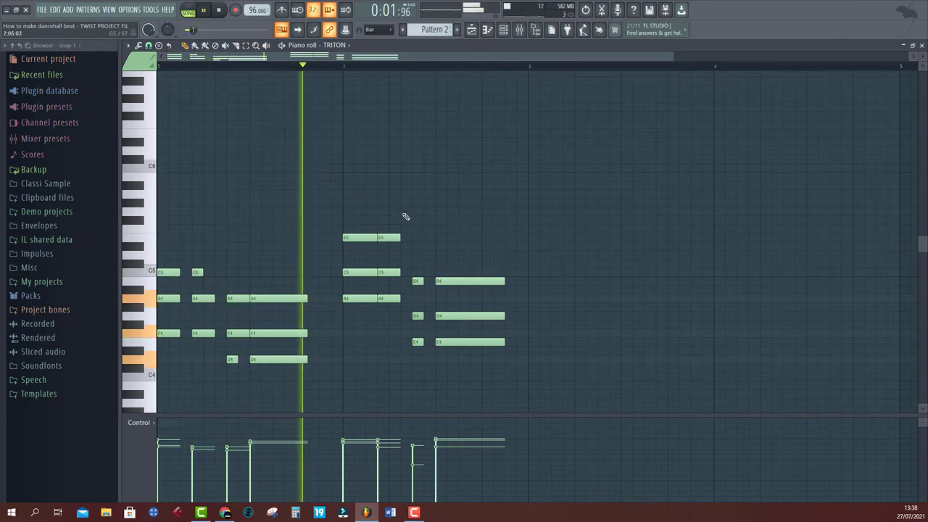
{"action": "scroll", "coordinate": [405, 217], "scroll_direction": "up", "scroll_amount": 3}
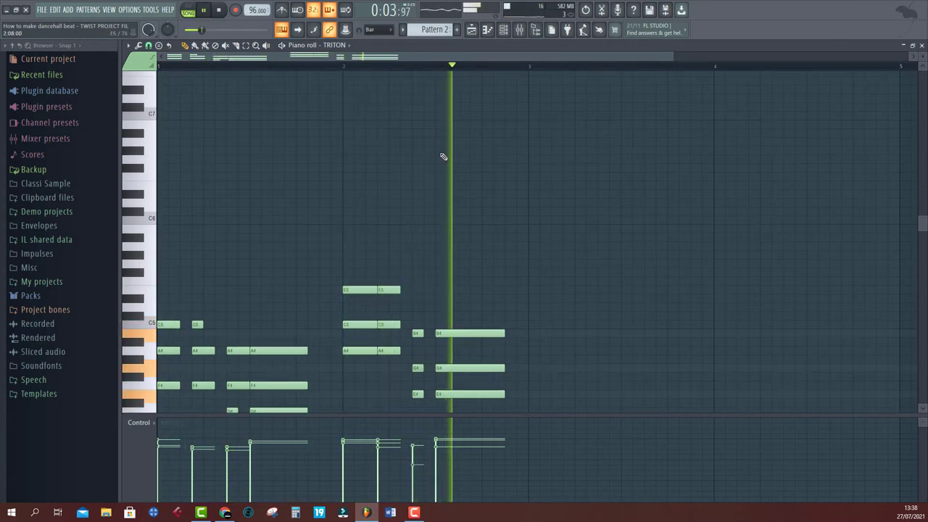
{"action": "key", "text": "space"}
{"action": "key", "text": "F5"}
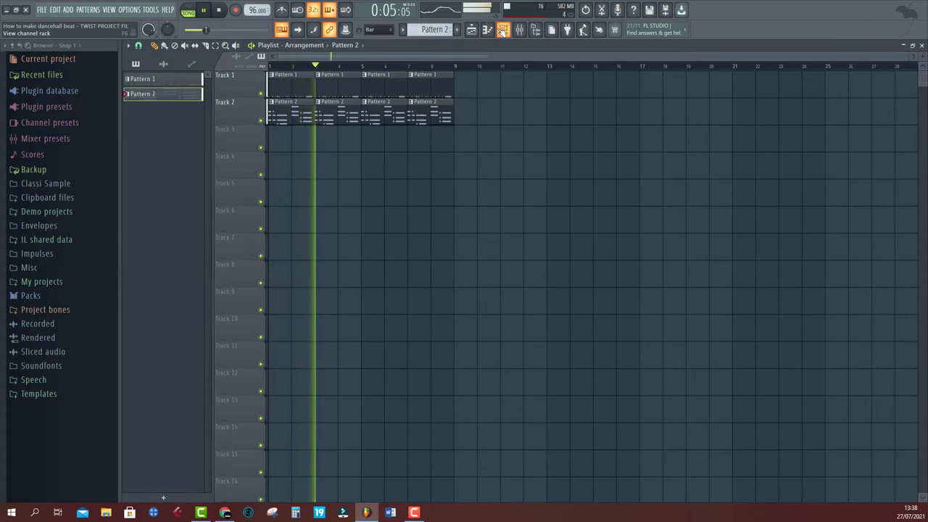
Step: Clone the TRITON channel in the channel rack and bring the clone's plugin window fully into view
{"action": "left_click", "coordinate": [502, 30]}
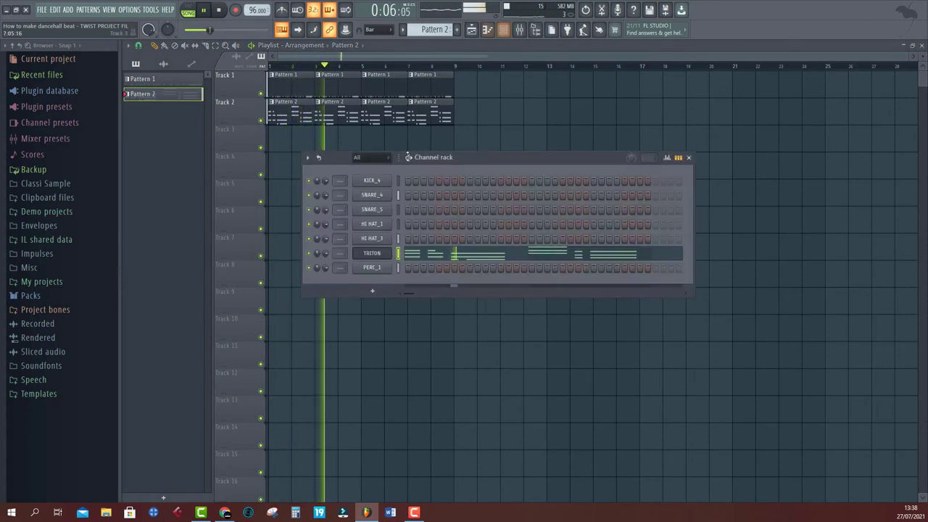
{"action": "right_click", "coordinate": [368, 257]}
{"action": "left_click", "coordinate": [413, 338]}
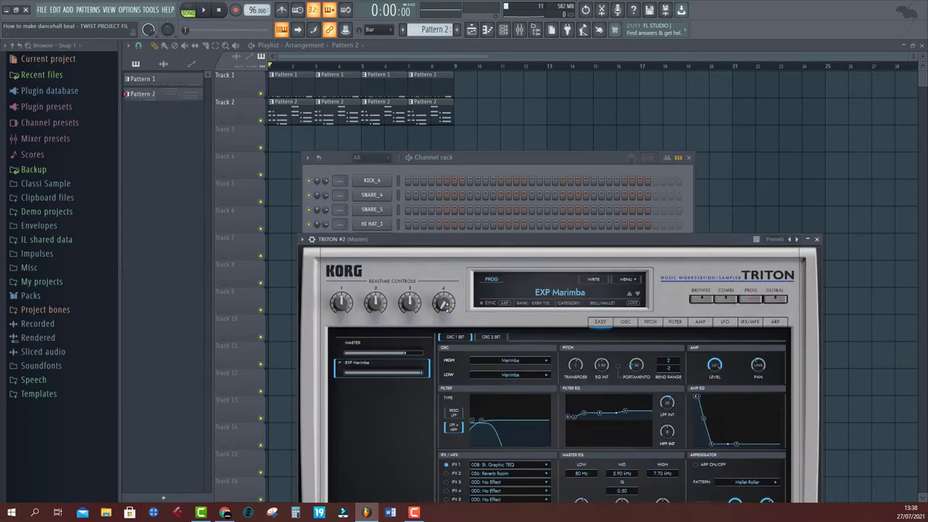
{"action": "left_click_drag", "start_coordinate": [453, 244], "coordinate": [434, 151]}
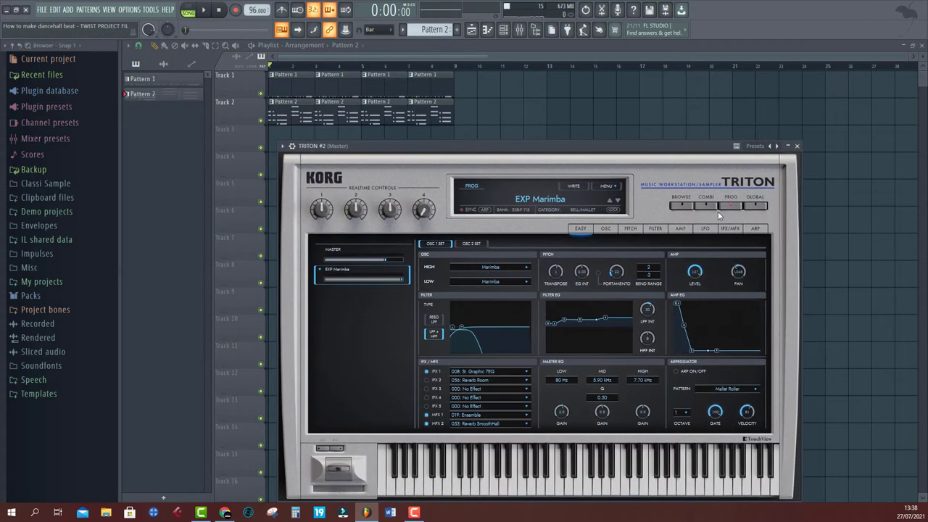
Step: Filter the cloned TRITON's programs to Bell/Mallet, audition SoftTipsMarimba and Orch. Xylophone, and load Digi-Bell
{"action": "left_click", "coordinate": [680, 207]}
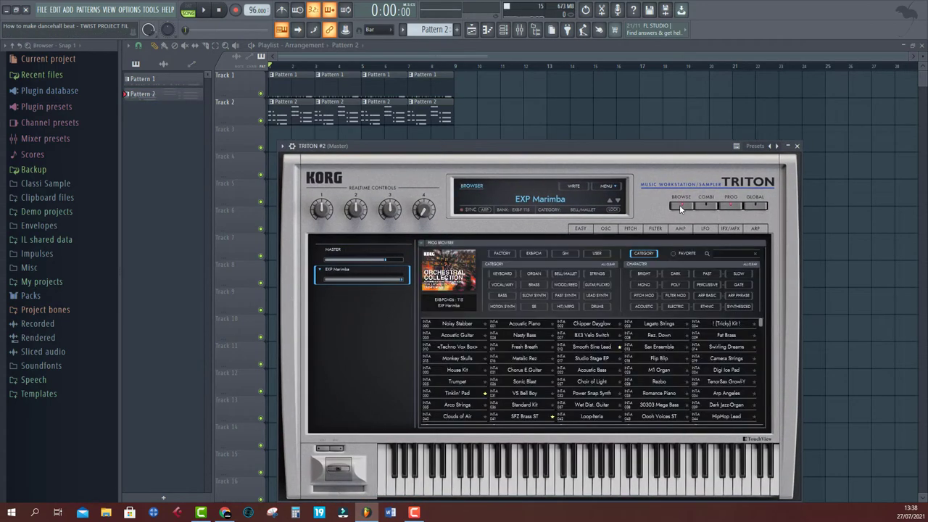
{"action": "left_click", "coordinate": [567, 274]}
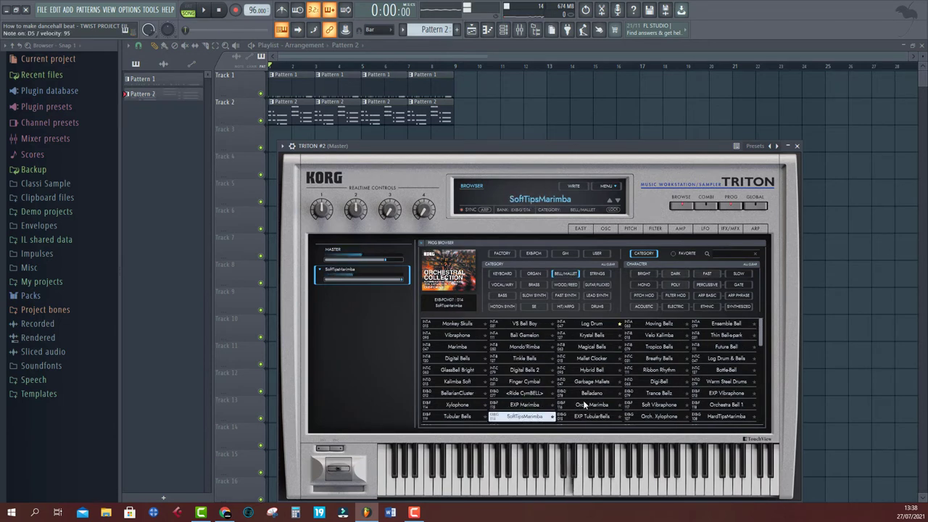
{"action": "left_click", "coordinate": [652, 417]}
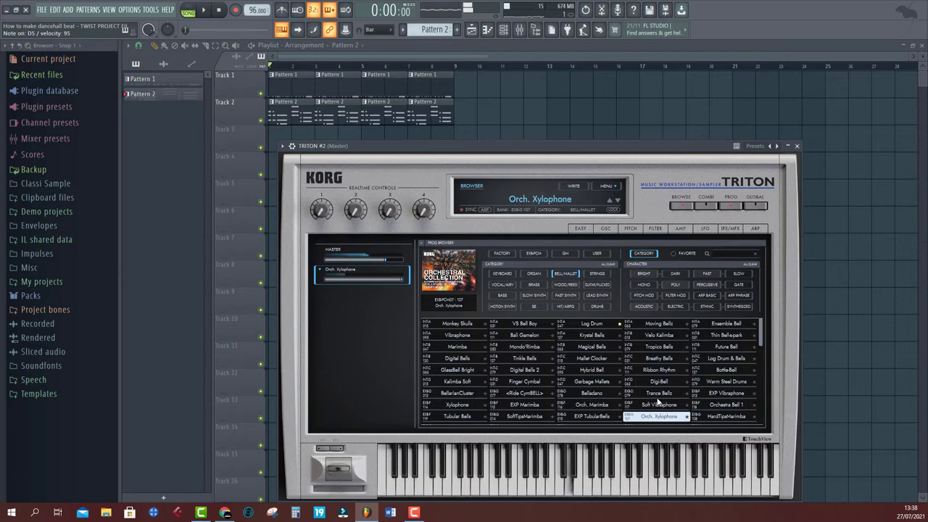
{"action": "left_click", "coordinate": [660, 382]}
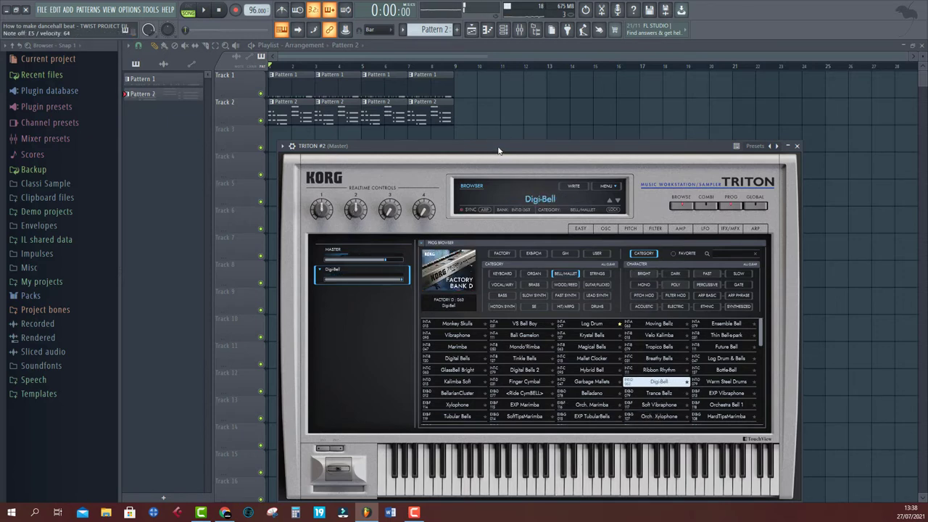
Step: Create an empty Pattern 3 and place it at bar 1 of Track 3 in the playlist
{"action": "key", "text": "space"}
{"action": "left_click", "coordinate": [441, 30]}
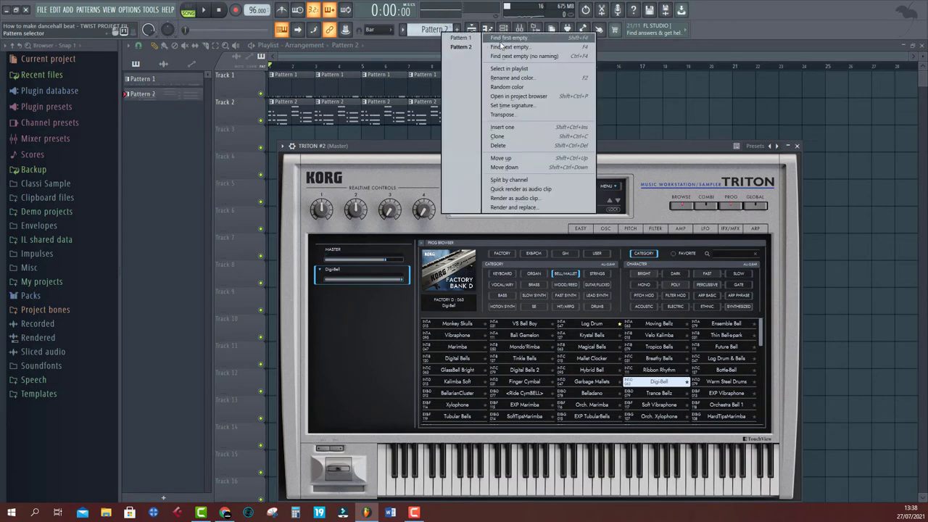
{"action": "left_click", "coordinate": [508, 38]}
{"action": "left_click", "coordinate": [418, 38]}
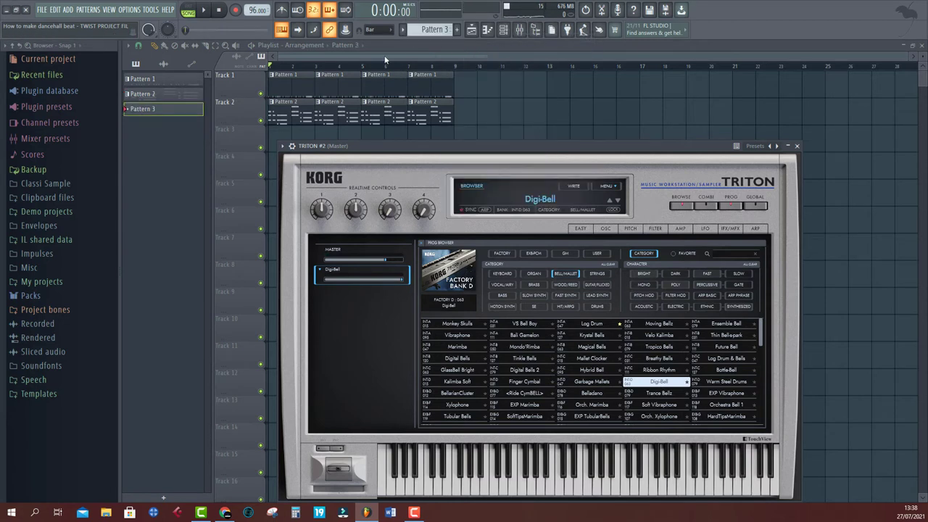
{"action": "key", "text": "Escape"}
{"action": "left_click", "coordinate": [287, 142]}
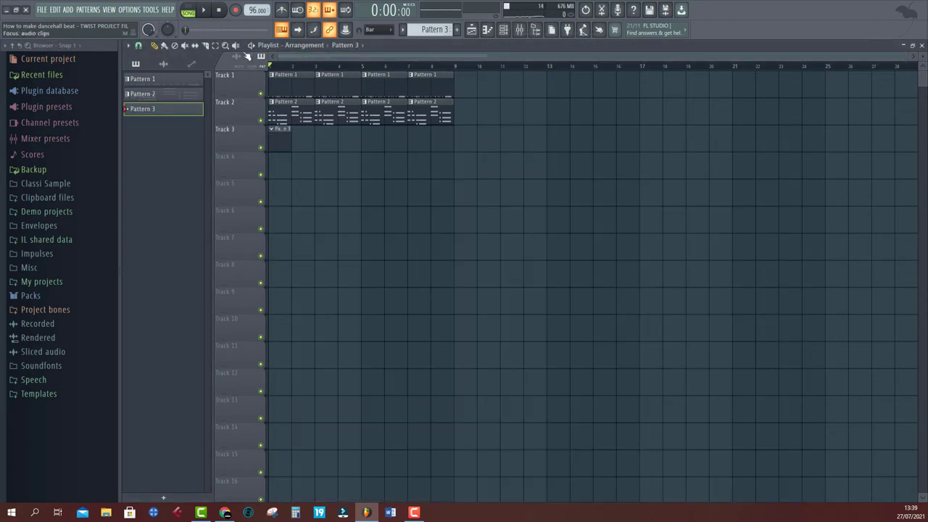
Step: Record the two-bar Digi-Bell chord progression into Pattern 3 over the playing beat, one octave above the marimba chords
{"action": "left_click", "coordinate": [235, 10]}
{"action": "left_click", "coordinate": [204, 10]}
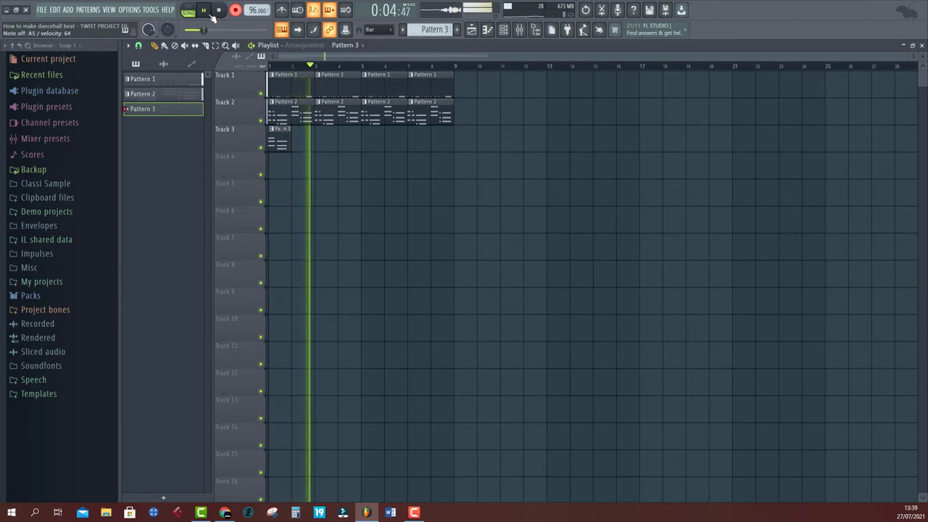
{"action": "left_click", "coordinate": [214, 13]}
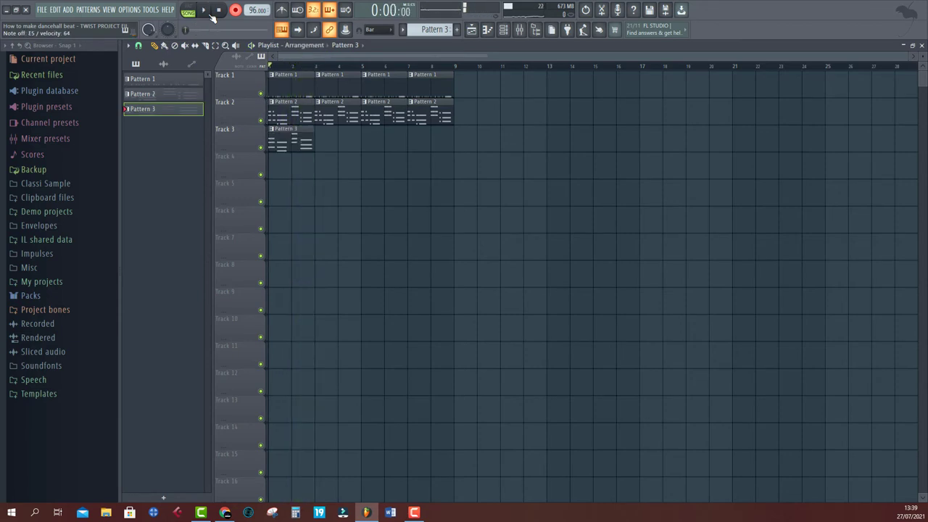
Step: Open Pattern 3 in the piano roll and extend the first chord's notes until they meet the second chord
{"action": "double_click", "coordinate": [299, 143]}
{"action": "scroll", "coordinate": [308, 60], "scroll_direction": "left", "scroll_amount": 2}
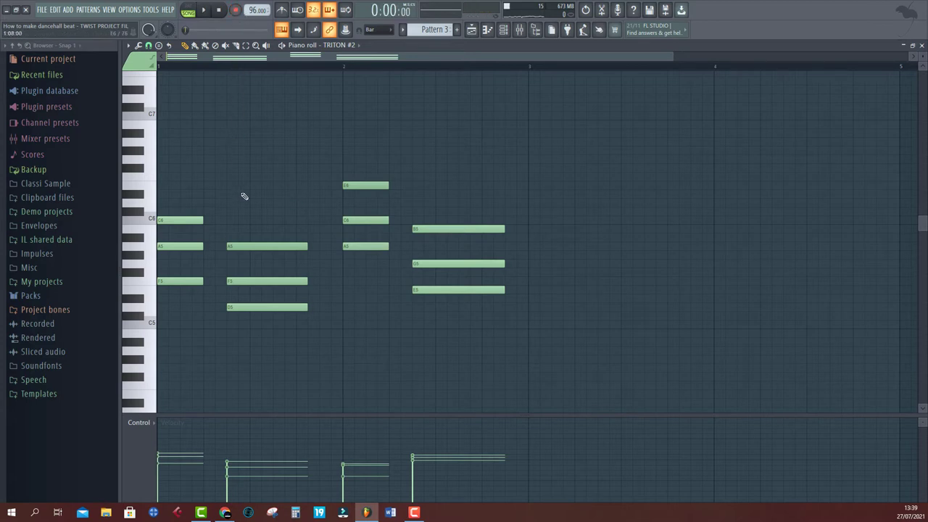
{"action": "key", "text": "space"}
{"action": "left_click_drag", "start_coordinate": [187, 190], "coordinate": [176, 311]}
{"action": "key", "text": "space"}
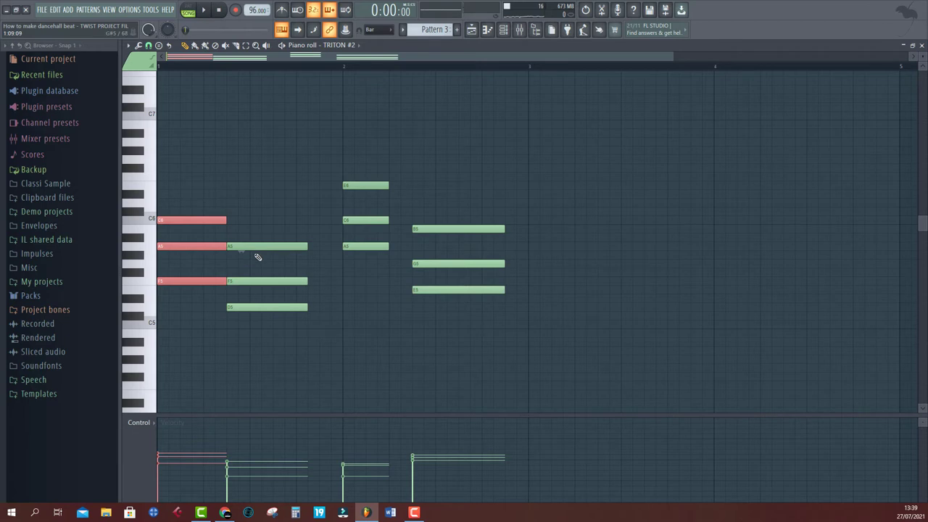
Step: Extend the second, third and fourth Digi-Bell chords so each sustains to the next chord and the last ends at bar 3
{"action": "key", "text": "space"}
{"action": "left_click_drag", "start_coordinate": [286, 207], "coordinate": [342, 306]}
{"action": "left_click_drag", "start_coordinate": [382, 216], "coordinate": [362, 129]}
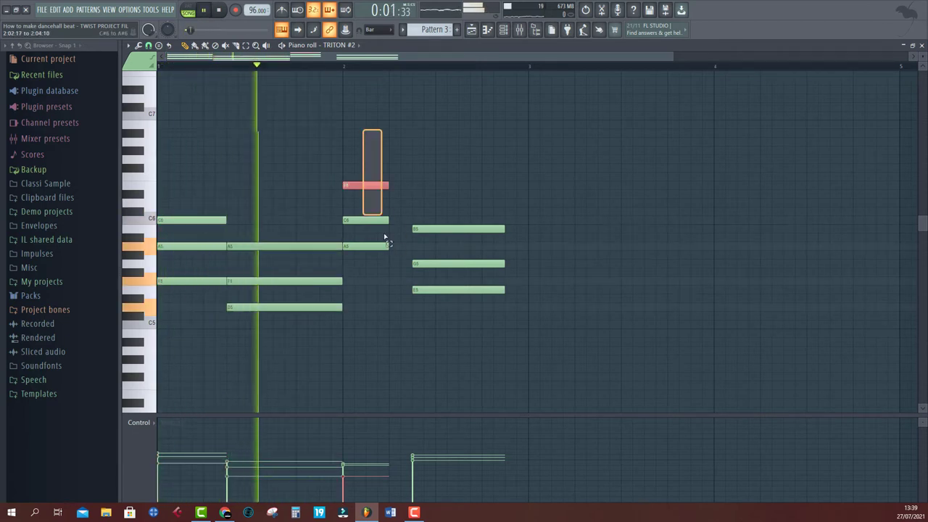
{"action": "left_click_drag", "start_coordinate": [385, 236], "coordinate": [412, 247]}
{"action": "left_click_drag", "start_coordinate": [464, 213], "coordinate": [528, 299]}
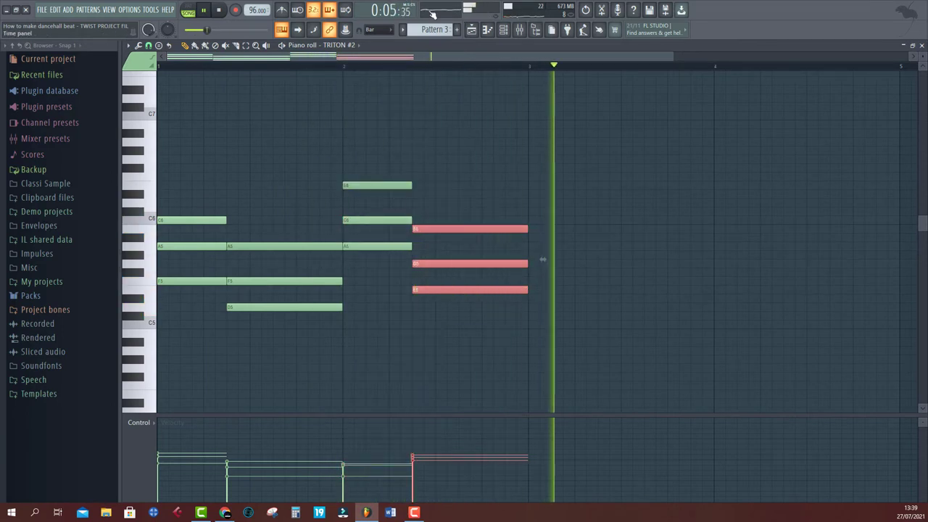
Step: Repeat Pattern 3 across bars 1 to 4 of Track 3 and delete all playlist clips from bar 5 onward
{"action": "left_click", "coordinate": [471, 29]}
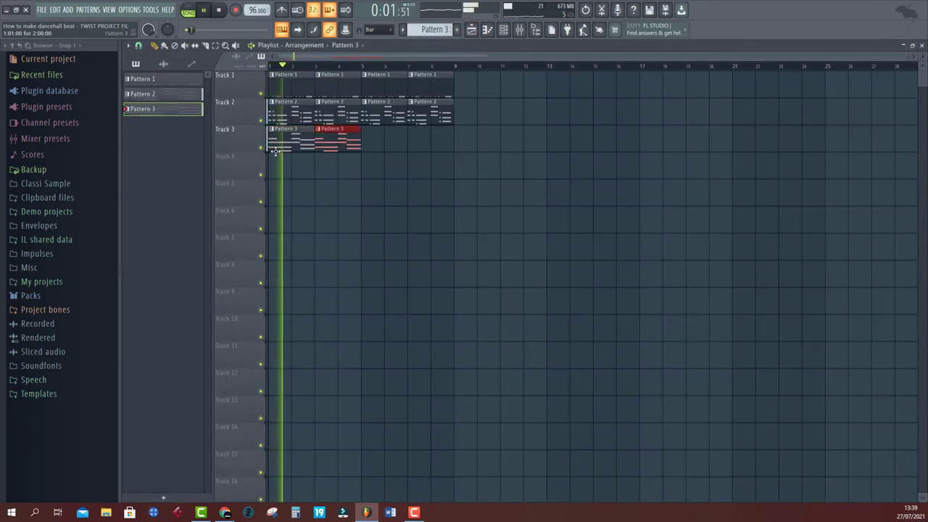
{"action": "left_click_drag", "start_coordinate": [366, 71], "coordinate": [527, 201]}
{"action": "key", "text": "Delete"}
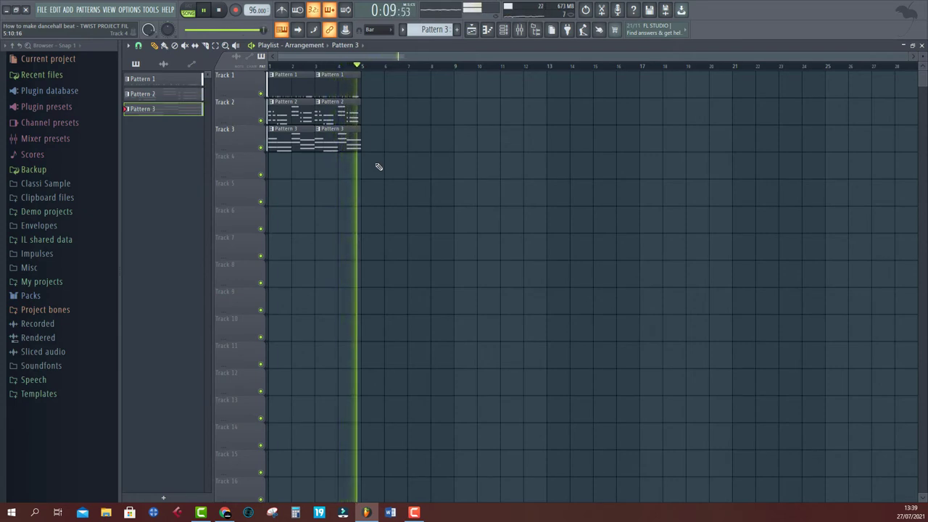
{"action": "key", "text": "space"}
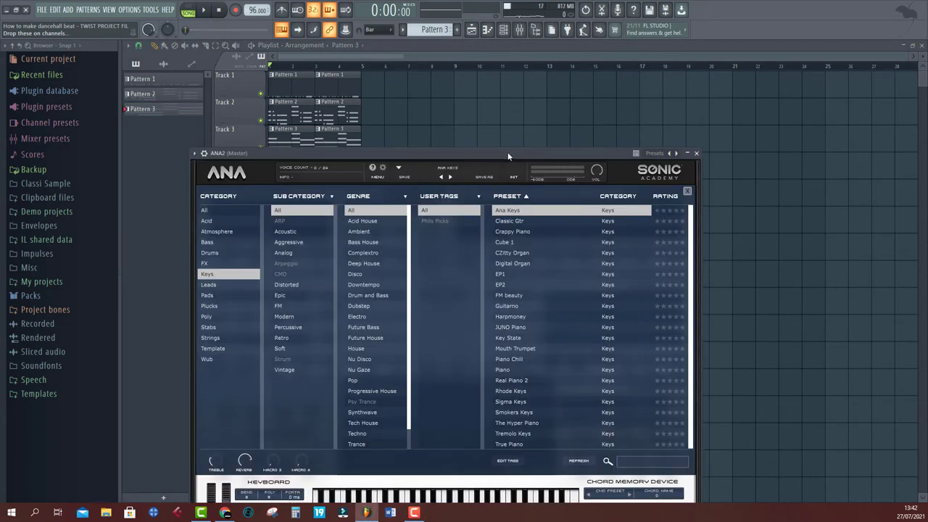
Step: Move the ANA2 window aside, return to the playlist and create an empty Pattern 4
{"action": "left_click_drag", "start_coordinate": [543, 153], "coordinate": [726, 150]}
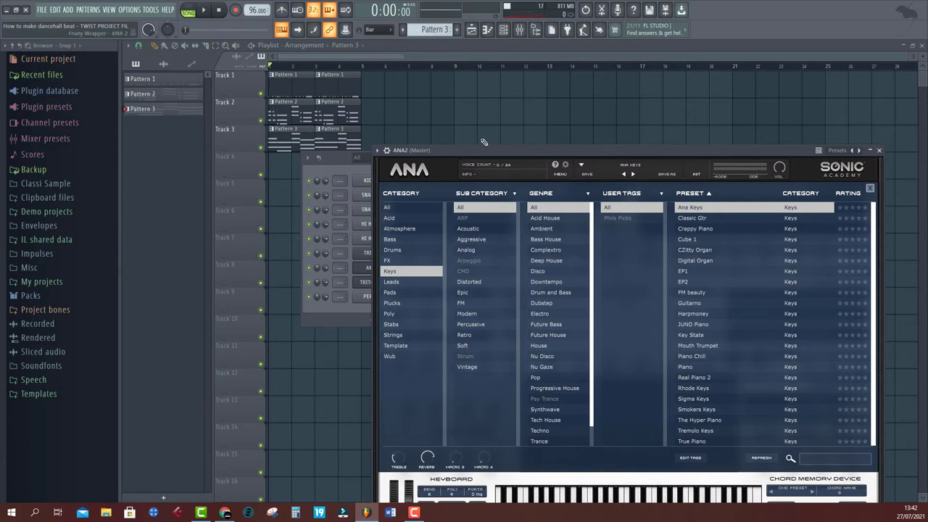
{"action": "left_click", "coordinate": [379, 56]}
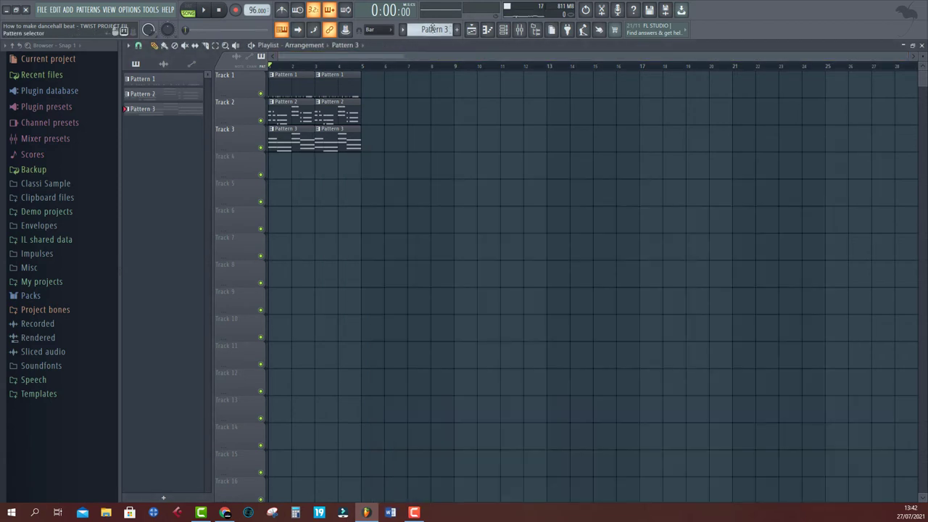
{"action": "left_click", "coordinate": [435, 29]}
{"action": "left_click", "coordinate": [440, 41]}
{"action": "left_click", "coordinate": [395, 34]}
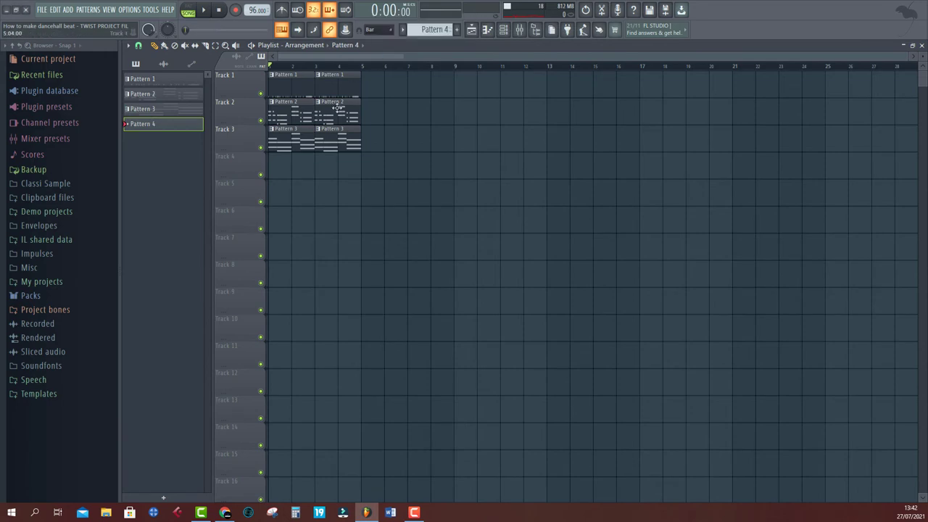
Step: Open the ANA2 channel and record a four-bar key melody into Pattern 4 on Track 4 over the playing beat
{"action": "left_click", "coordinate": [503, 30]}
{"action": "left_click", "coordinate": [370, 270]}
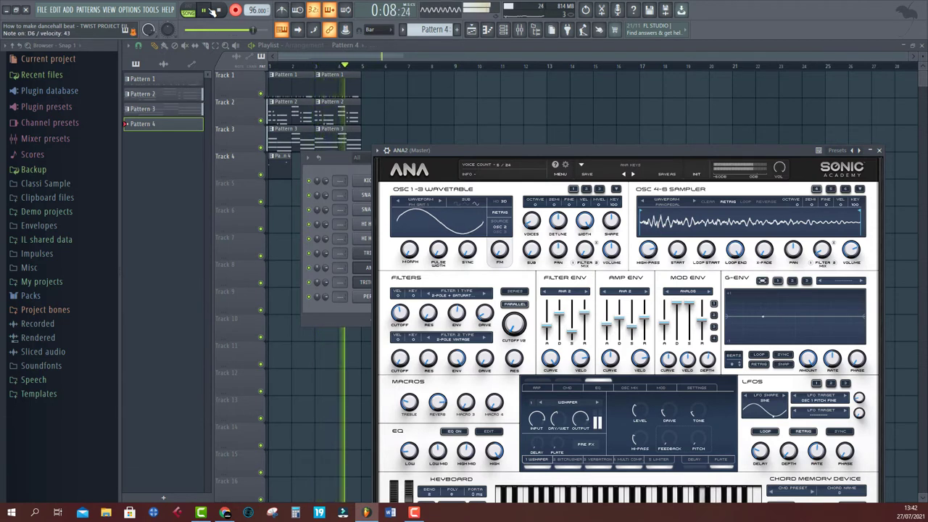
{"action": "left_click", "coordinate": [214, 12]}
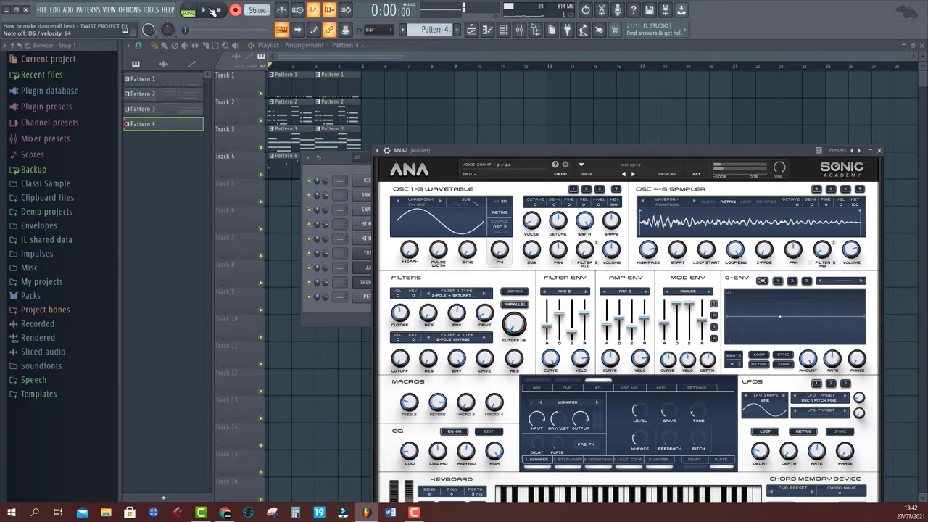
Step: Open Pattern 4's ANA2 melody in the piano roll, quantize its notes to the grid and play it back
{"action": "double_click", "coordinate": [287, 163]}
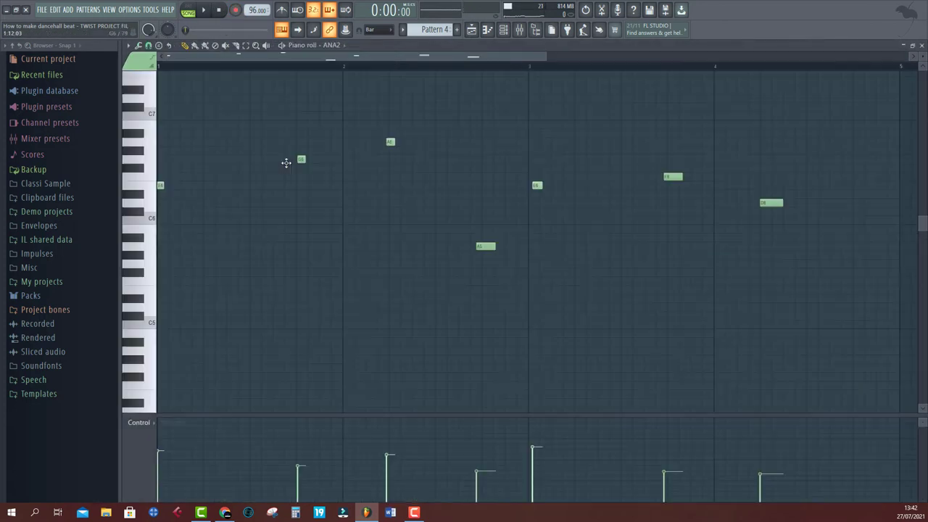
{"action": "key", "text": "space"}
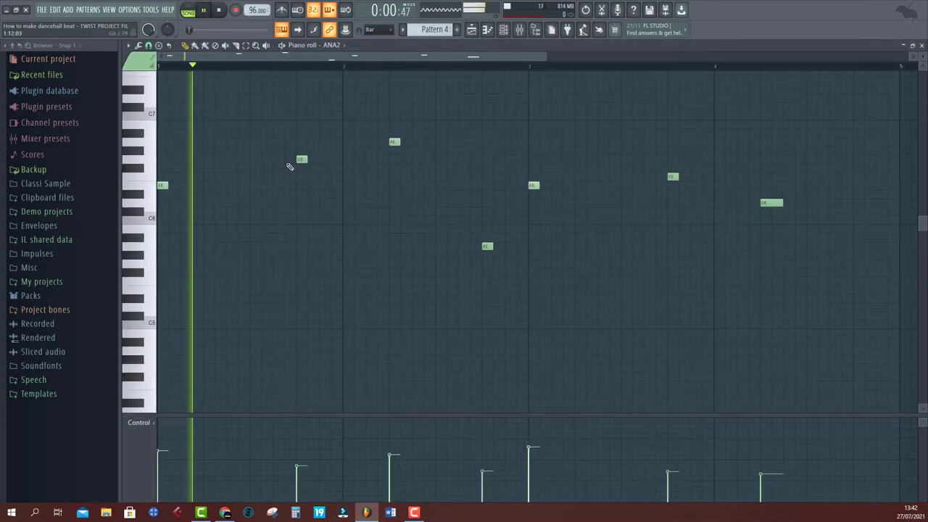
Step: Raise the last note of the Pattern 4 melody in bar 4 to E6, return to the playlist and stop playback
{"action": "scroll", "coordinate": [358, 182], "scroll_direction": "up", "scroll_amount": 3}
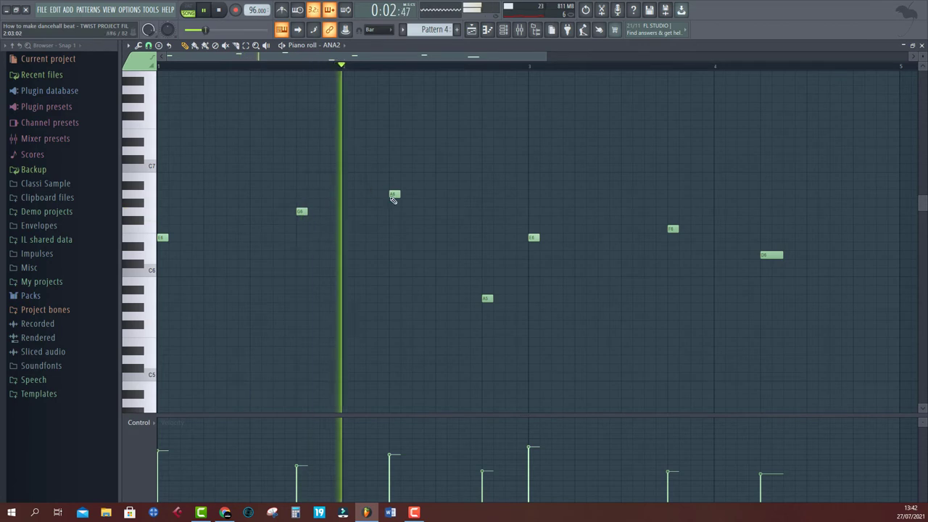
{"action": "scroll", "coordinate": [530, 279], "scroll_direction": "up", "scroll_amount": 2}
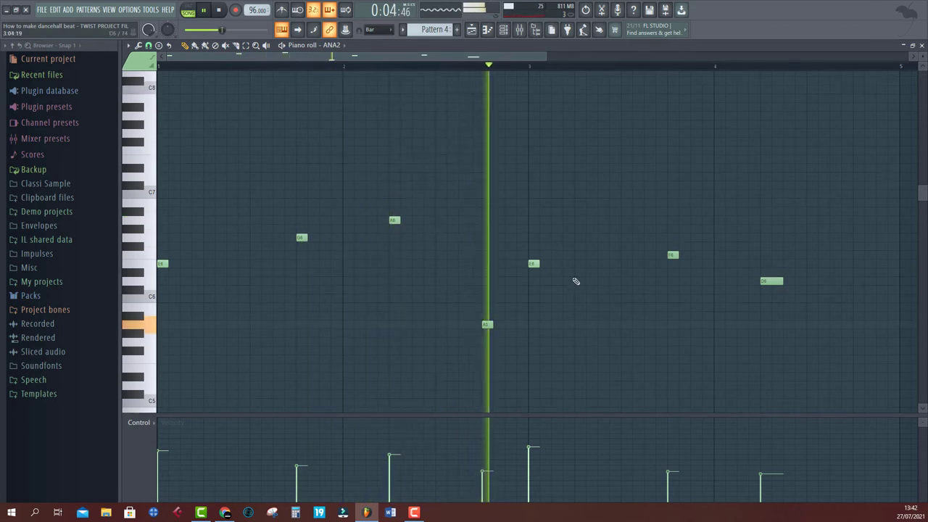
{"action": "scroll", "coordinate": [487, 70], "scroll_direction": "down", "scroll_amount": 2}
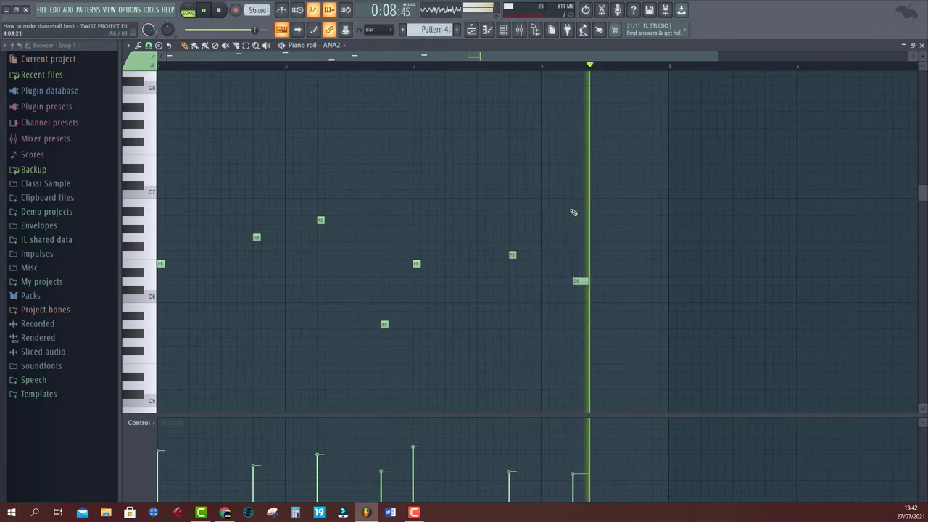
{"action": "left_click_drag", "start_coordinate": [580, 283], "coordinate": [581, 265]}
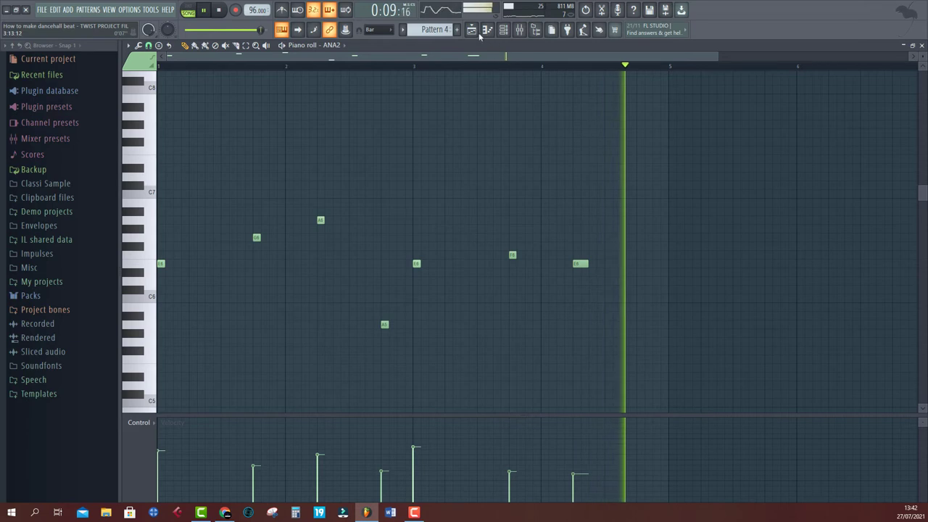
{"action": "key", "text": "F5"}
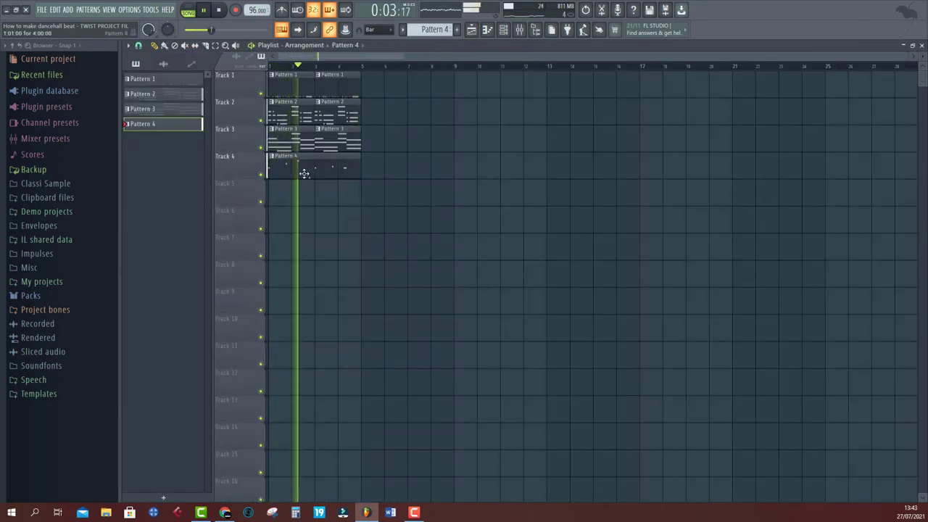
{"action": "key", "text": "space"}
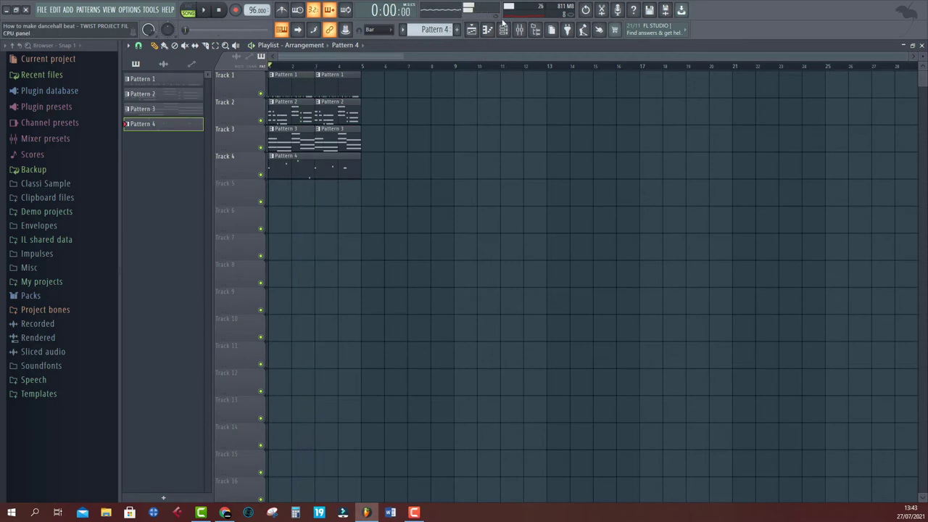
Step: Play the beat and lower the ANA2 channel volume to 32%
{"action": "left_click", "coordinate": [503, 29]}
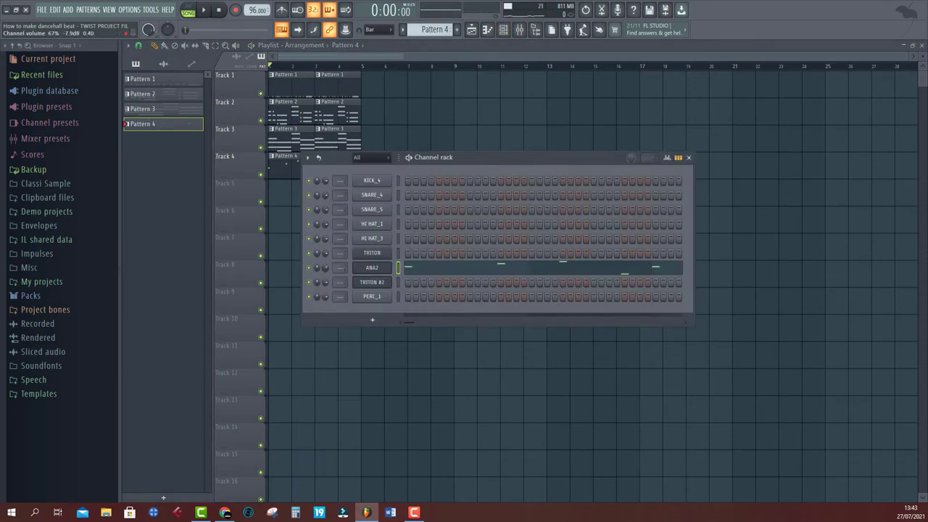
{"action": "key", "text": "space"}
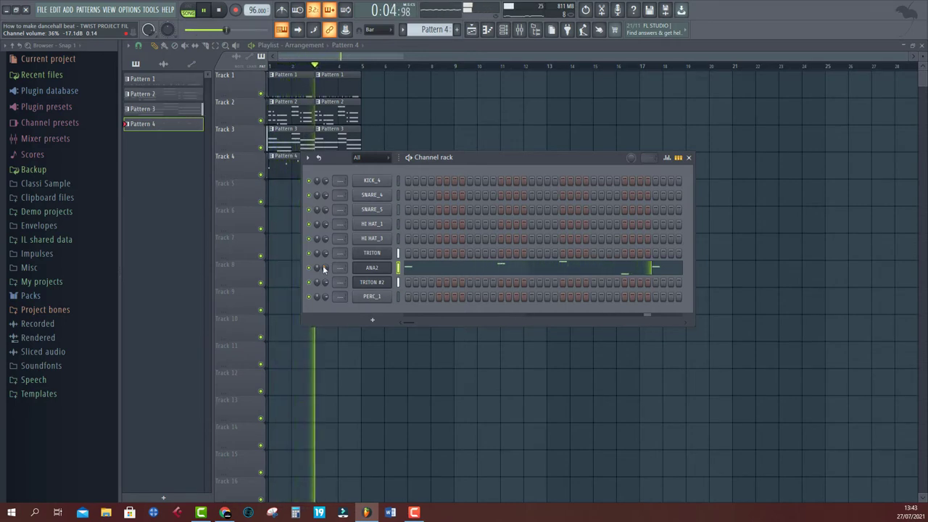
{"action": "left_click_drag", "start_coordinate": [322, 266], "coordinate": [322, 272]}
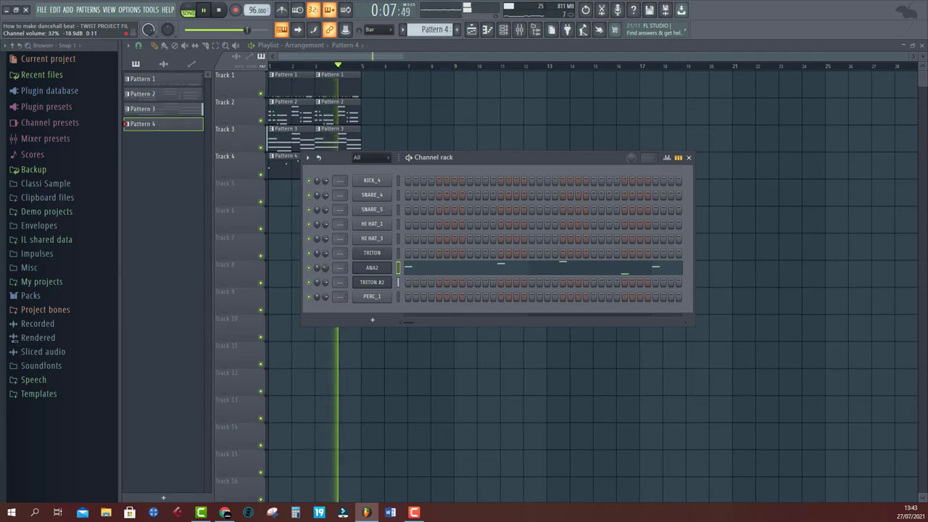
Step: Insert a Lounge Lizard EP-4 channel, stop playback and close the open windows
{"action": "right_click", "coordinate": [373, 269]}
{"action": "mouse_move", "coordinate": [442, 335]}
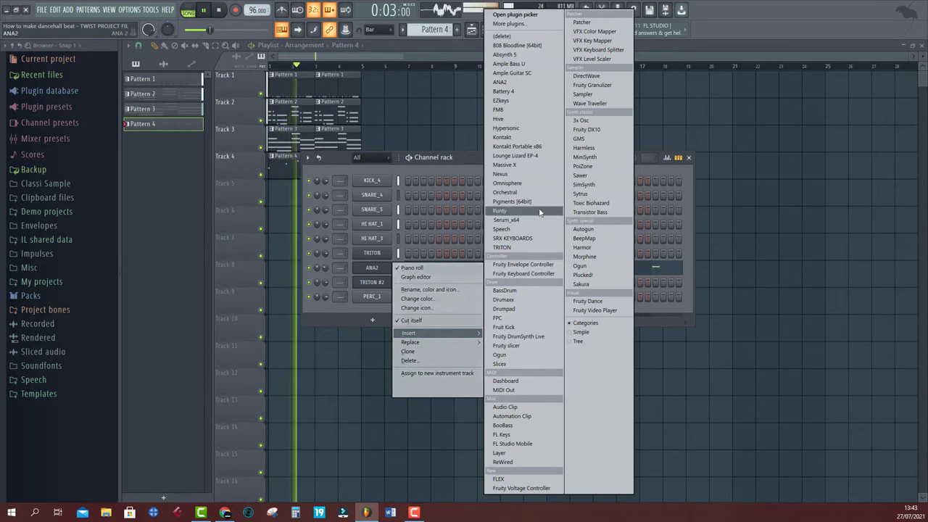
{"action": "left_click", "coordinate": [516, 156]}
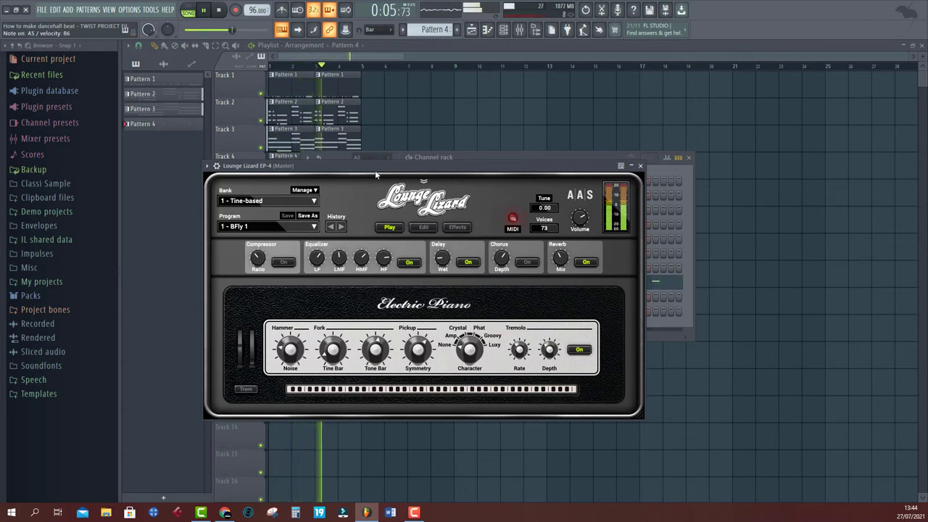
{"action": "key", "text": "space"}
{"action": "key", "text": "F12"}
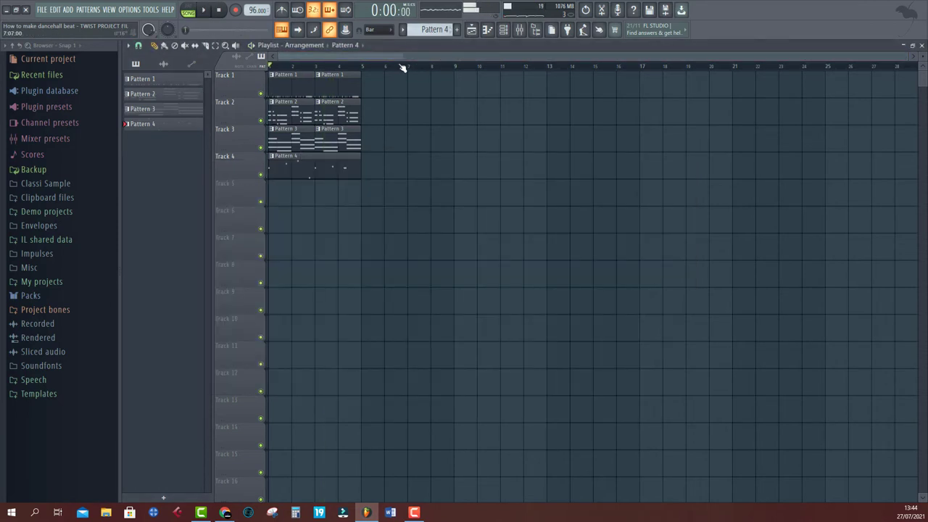
Step: Create Pattern 5, record two bars of electric piano chords into it on Track 5 and repeat the clip through bar 4
{"action": "left_click", "coordinate": [431, 29]}
{"action": "left_click", "coordinate": [479, 39]}
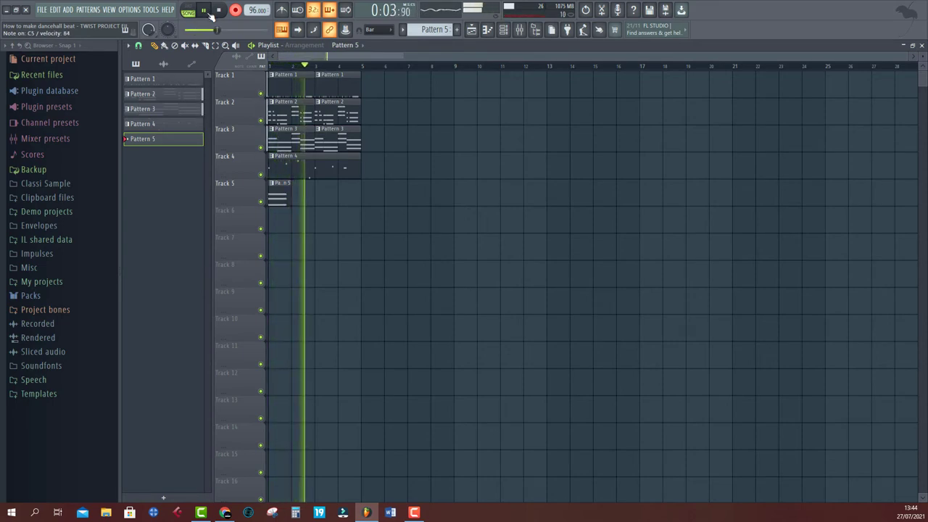
{"action": "key", "text": "space"}
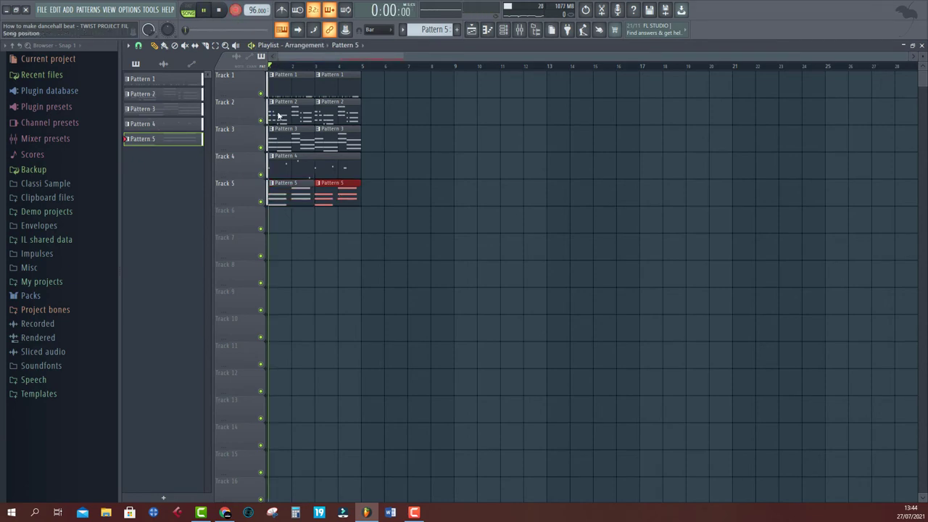
Step: Try Pattern 5's chords one octave higher in the piano roll, shift them back down an octave and return to the playlist
{"action": "double_click", "coordinate": [280, 203]}
{"action": "key", "text": "space"}
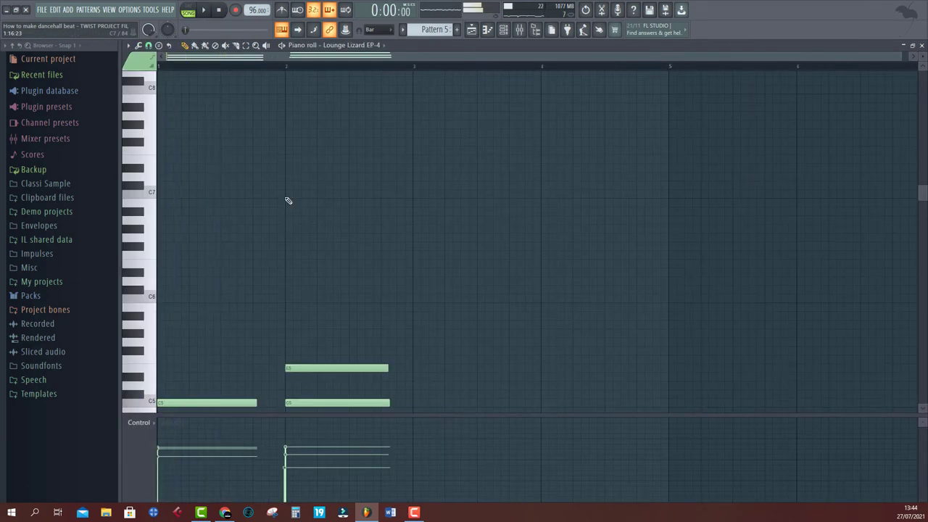
{"action": "scroll", "coordinate": [287, 201], "scroll_direction": "down", "scroll_amount": 3}
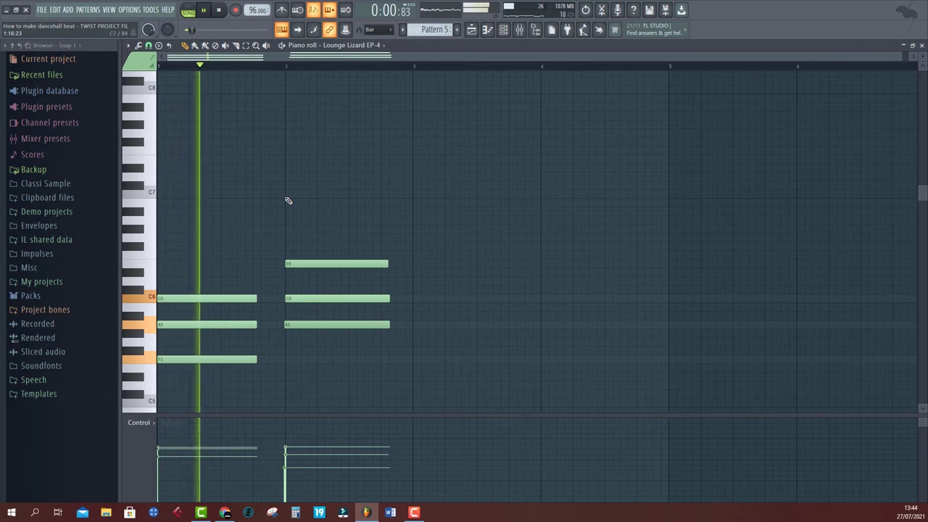
{"action": "key", "text": "space"}
{"action": "scroll", "coordinate": [287, 201], "scroll_direction": "down", "scroll_amount": 1}
{"action": "key", "text": "ctrl+Down"}
{"action": "key", "text": "space"}
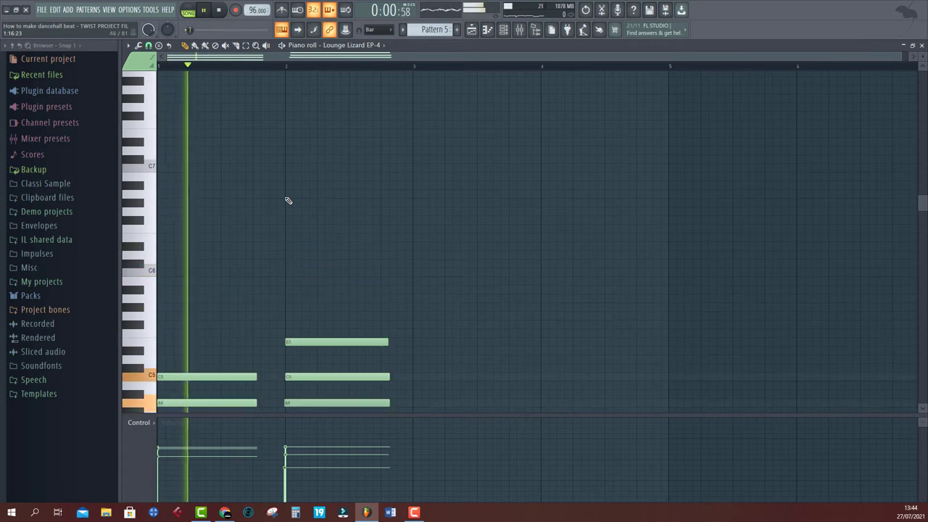
{"action": "left_click", "coordinate": [472, 29]}
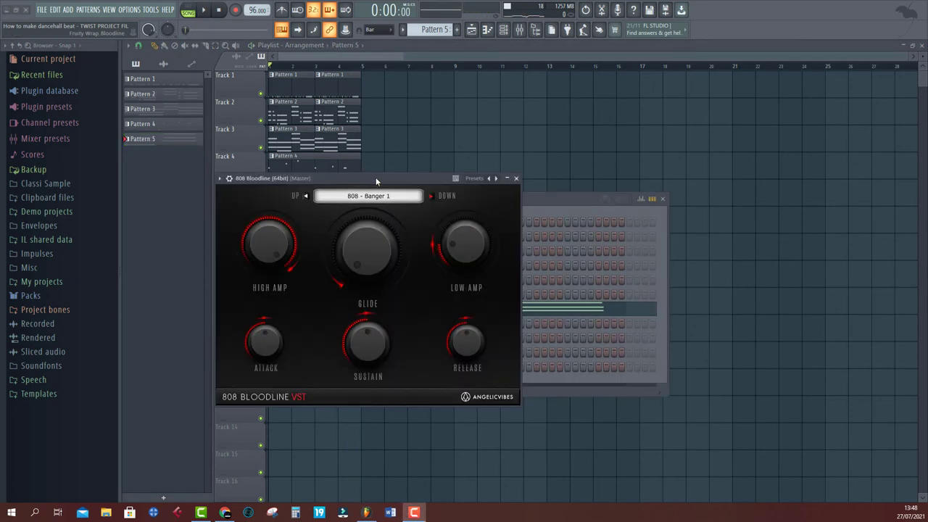
Step: Move the 808 Bloodline window aside, create Pattern 6 and record a four-bar 808 bass line into it on Track 6
{"action": "left_click_drag", "start_coordinate": [377, 181], "coordinate": [548, 135]}
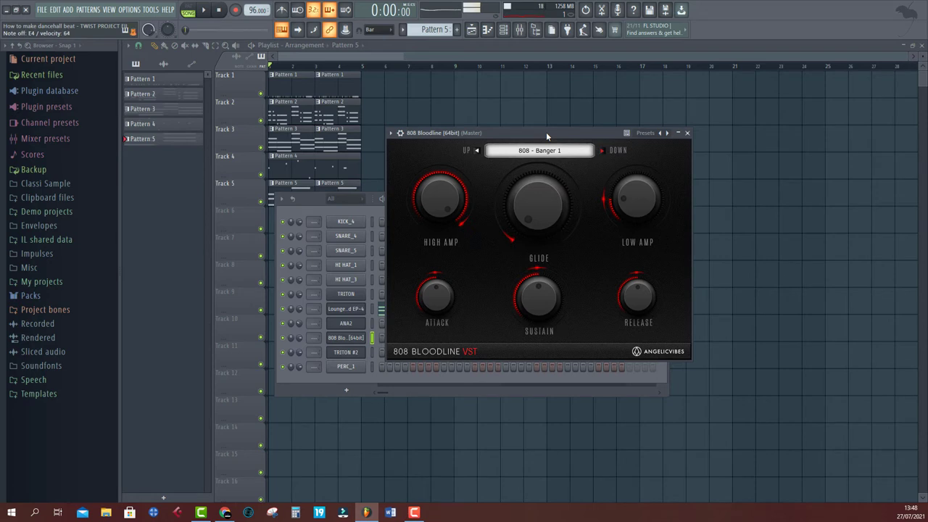
{"action": "left_click", "coordinate": [420, 56]}
{"action": "left_click", "coordinate": [428, 29]}
{"action": "left_click", "coordinate": [471, 39]}
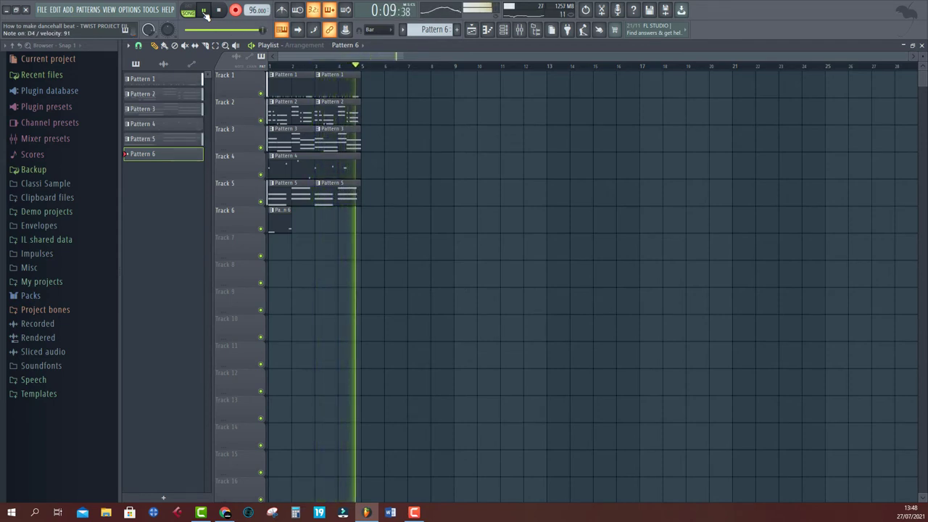
{"action": "left_click", "coordinate": [219, 10]}
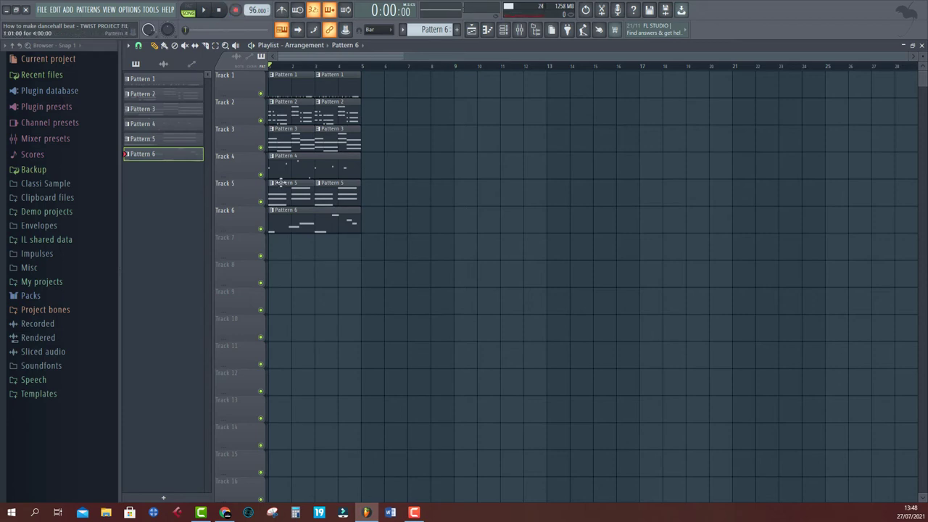
Step: Open Pattern 6's bass line in the piano roll and shorten the C4 note to end at the start of bar 2
{"action": "double_click", "coordinate": [288, 222]}
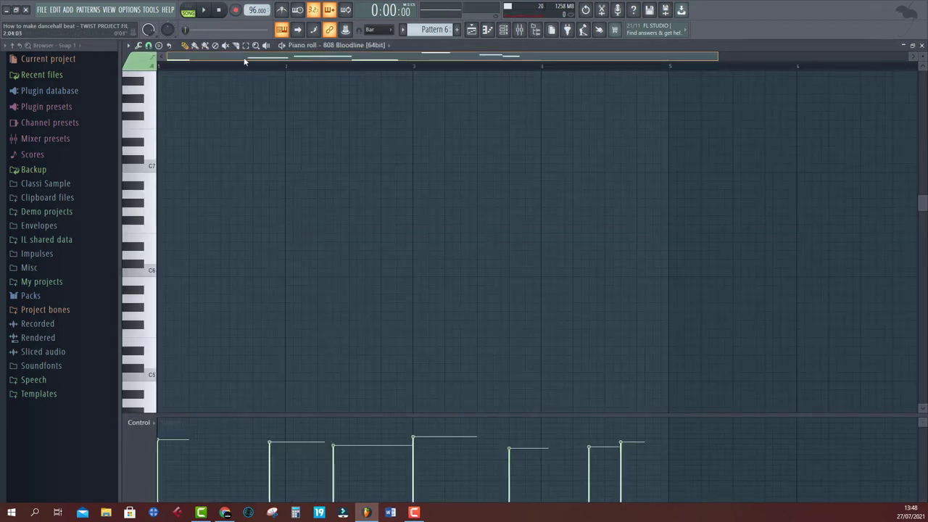
{"action": "key", "text": "space"}
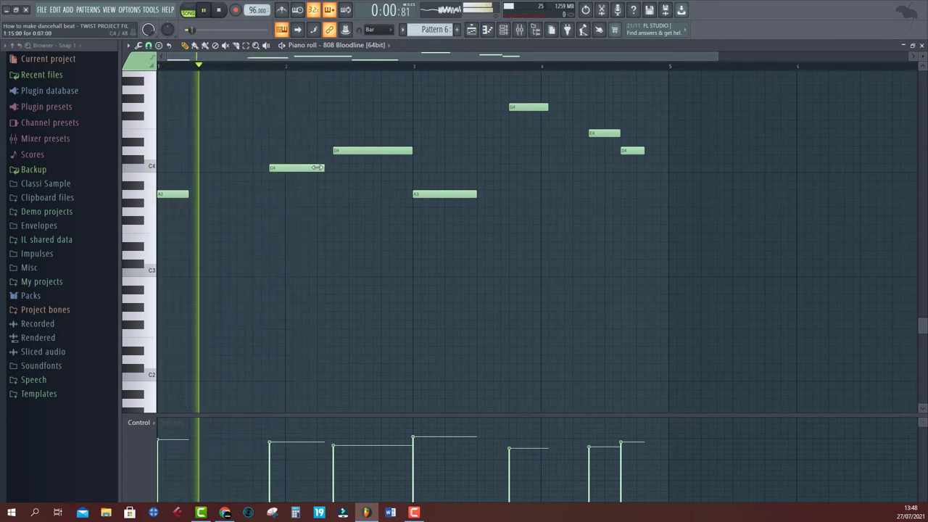
{"action": "left_click_drag", "start_coordinate": [318, 168], "coordinate": [285, 169]}
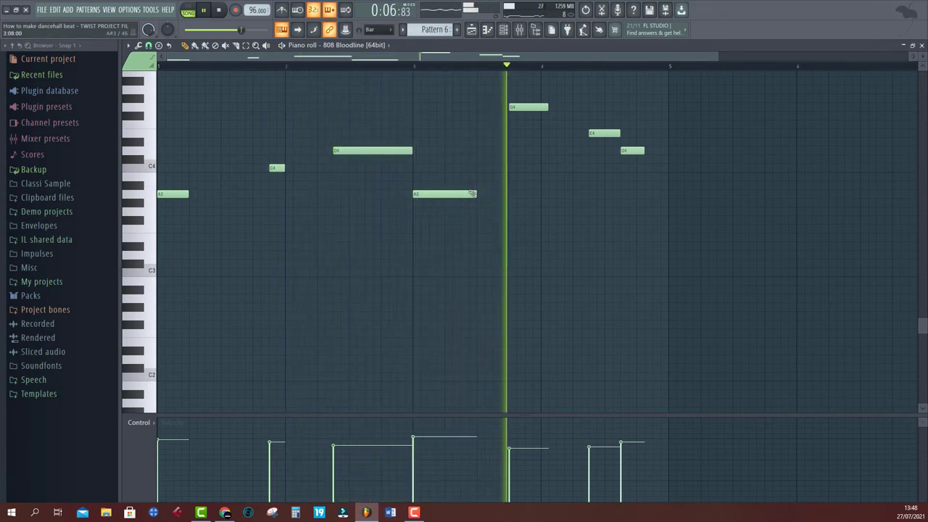
Step: Replay the bass line from around bar 3 and move the G4 note two steps earlier
{"action": "left_click", "coordinate": [417, 66]}
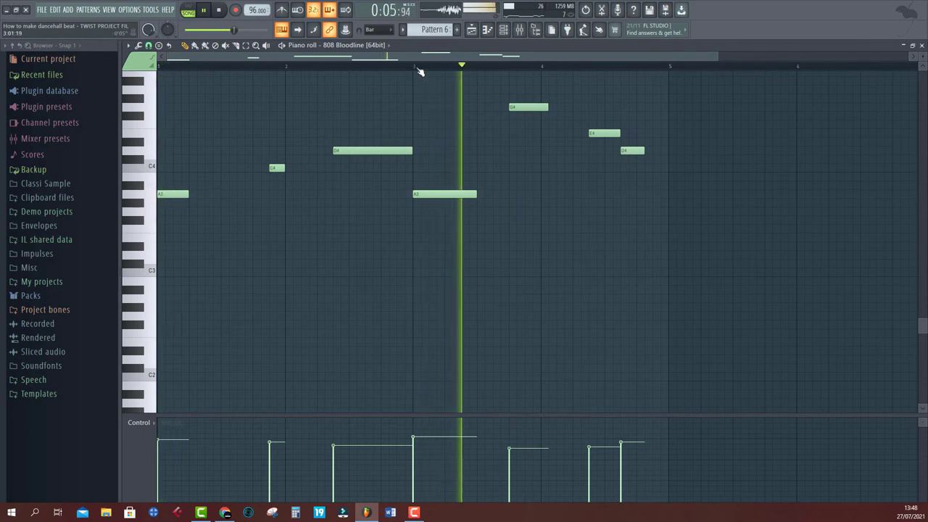
{"action": "left_click", "coordinate": [400, 66]}
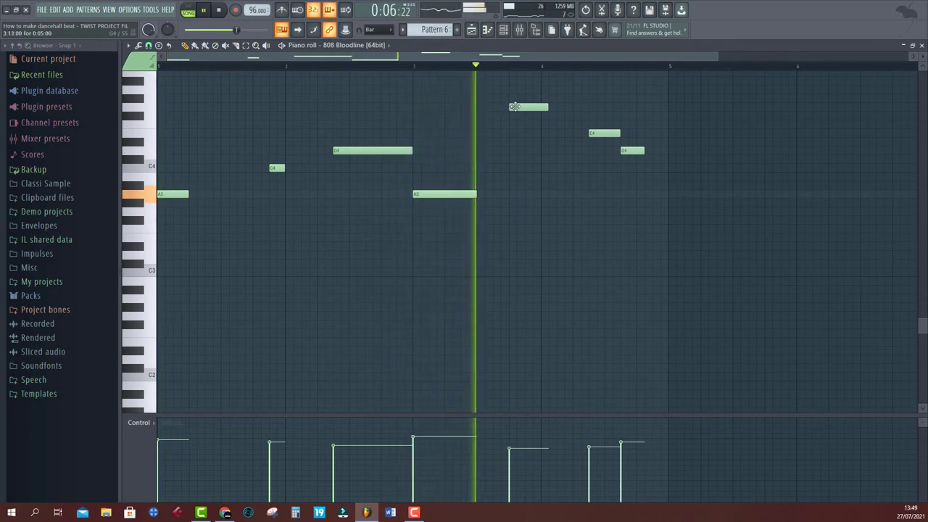
{"action": "left_click_drag", "start_coordinate": [505, 107], "coordinate": [498, 108]}
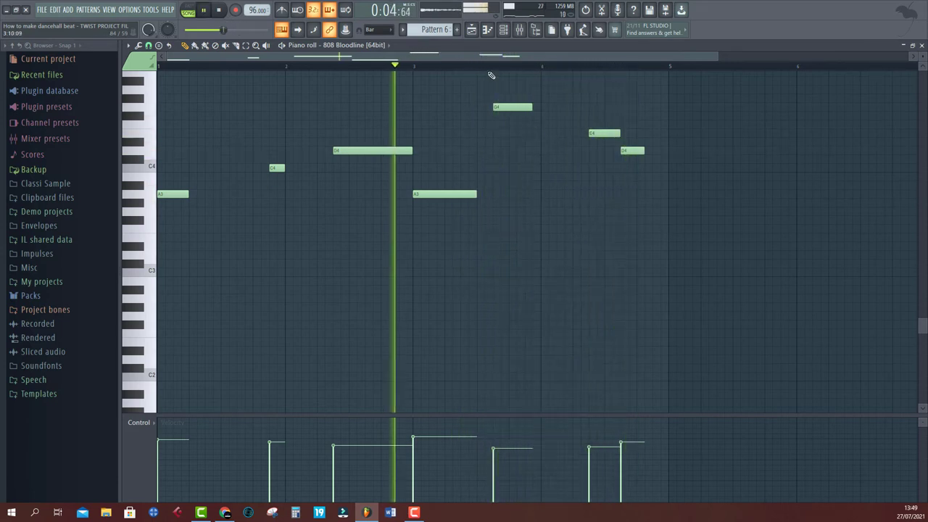
Step: Add an F4 note at the start of bar 4 and play the bass line from the beginning
{"action": "left_click", "coordinate": [546, 107]}
{"action": "left_click_drag", "start_coordinate": [550, 107], "coordinate": [553, 124]}
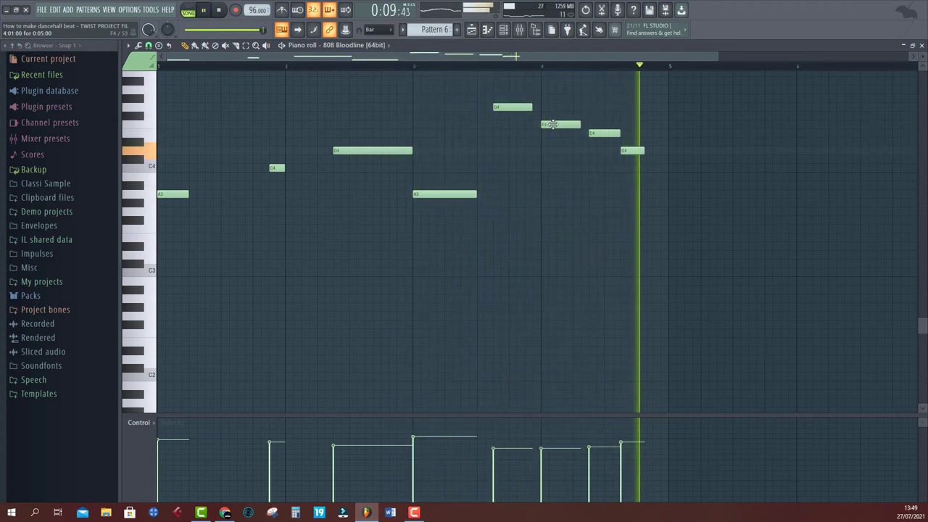
{"action": "key", "text": "space"}
{"action": "key", "text": "space"}
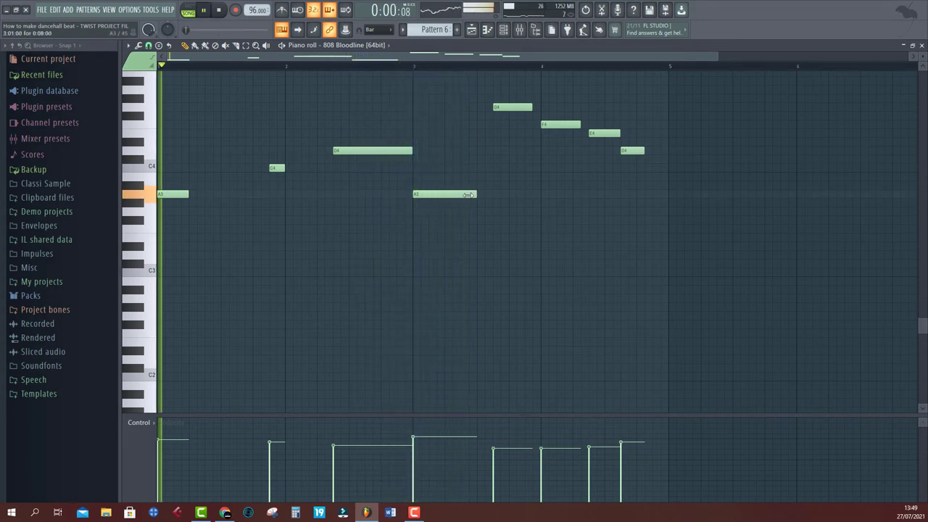
Step: Shorten the bar 3 A3 note to four steps and the G4, F4 and final D4 notes to two steps each
{"action": "left_click_drag", "start_coordinate": [467, 194], "coordinate": [444, 196]}
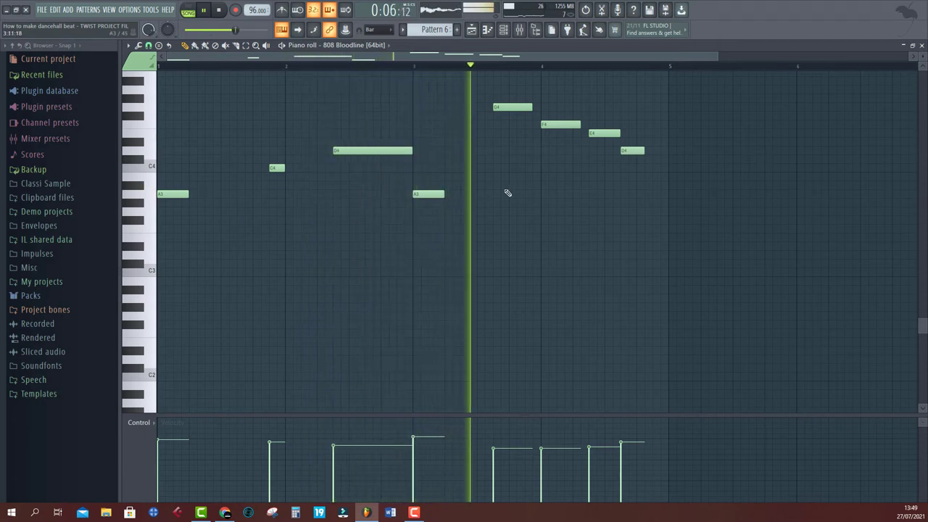
{"action": "left_click_drag", "start_coordinate": [531, 108], "coordinate": [505, 116]}
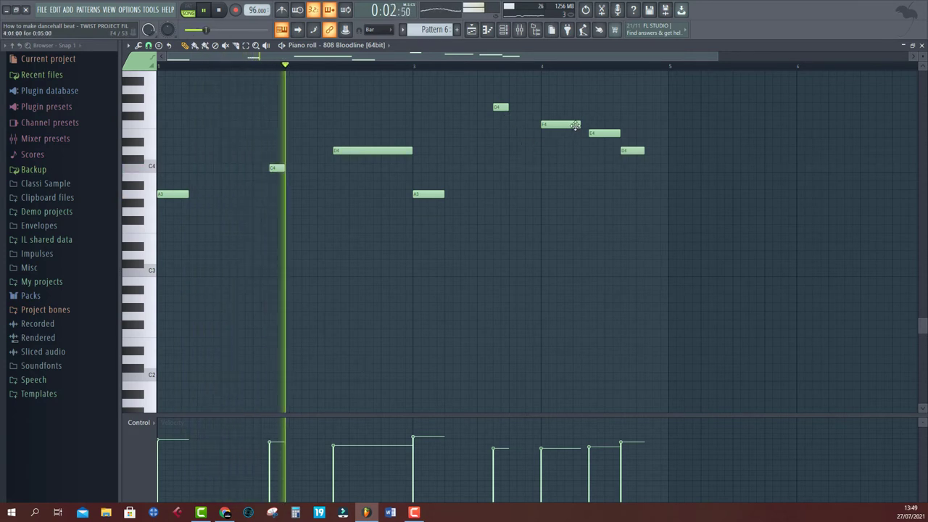
{"action": "left_click_drag", "start_coordinate": [575, 124], "coordinate": [557, 125]}
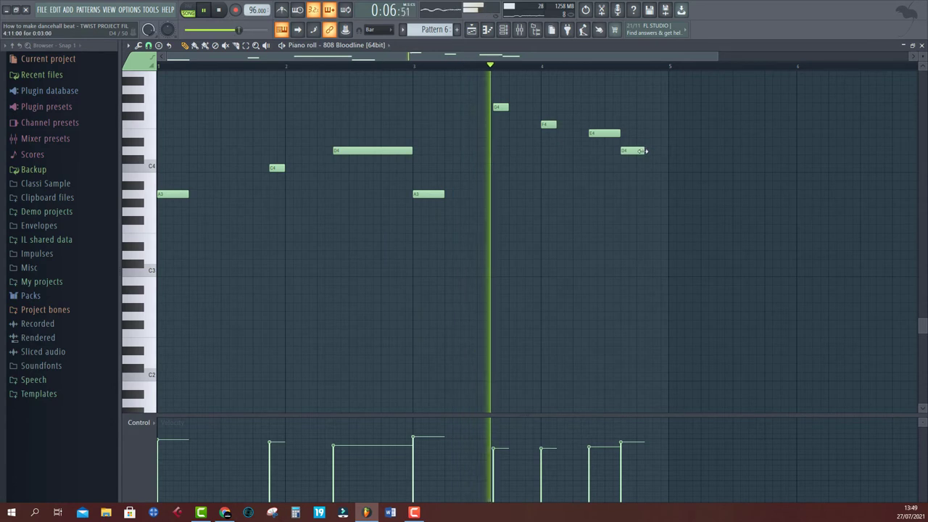
{"action": "left_click_drag", "start_coordinate": [643, 151], "coordinate": [635, 151]}
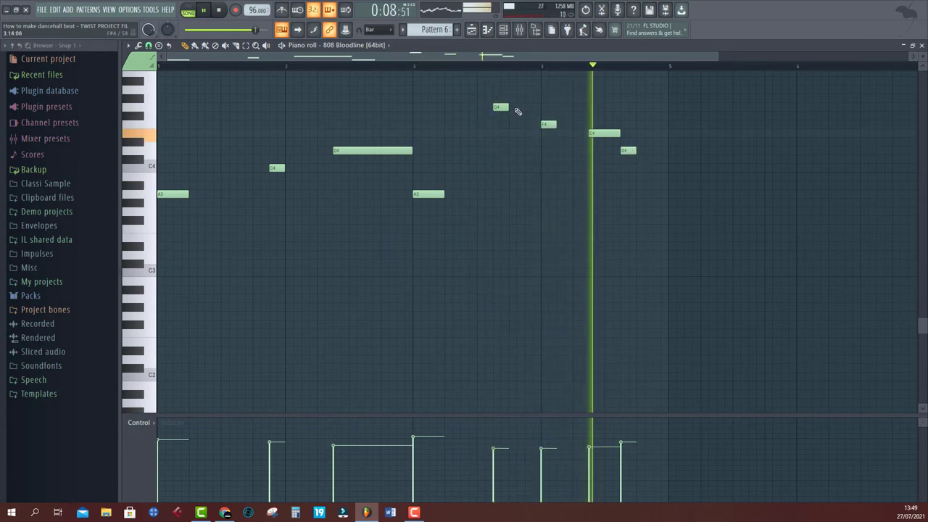
Step: Lengthen the G4 note to the start of bar 4 and replay the bass line from the beginning
{"action": "left_click_drag", "start_coordinate": [509, 108], "coordinate": [540, 107]}
{"action": "key", "text": "space"}
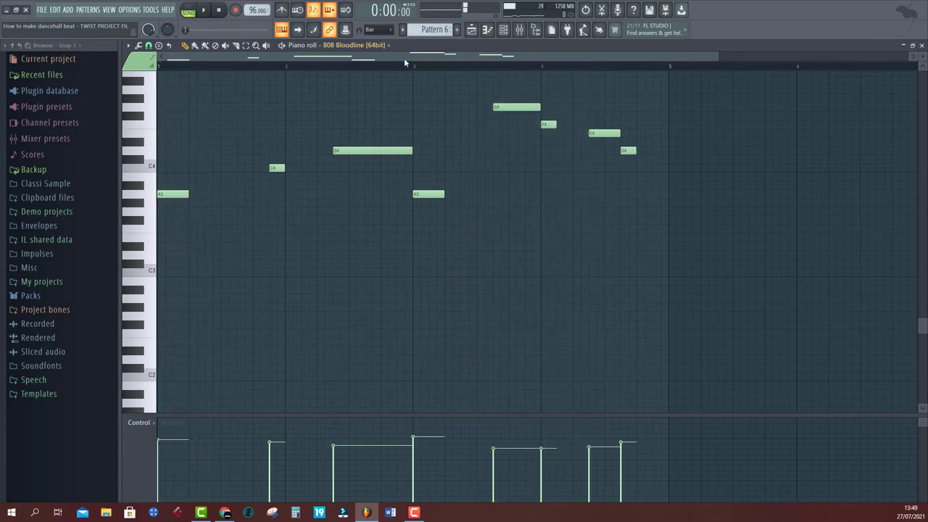
{"action": "key", "text": "space"}
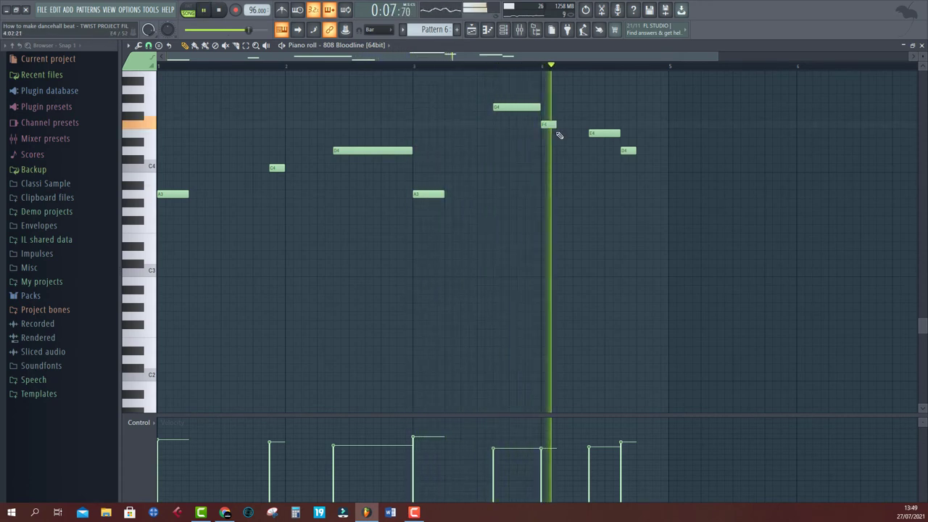
Step: Lengthen the F4 note at the start of bar 4 and the final D4 note to four steps each, replaying the line
{"action": "key", "text": "space"}
{"action": "left_click_drag", "start_coordinate": [556, 124], "coordinate": [568, 125]}
{"action": "key", "text": "space"}
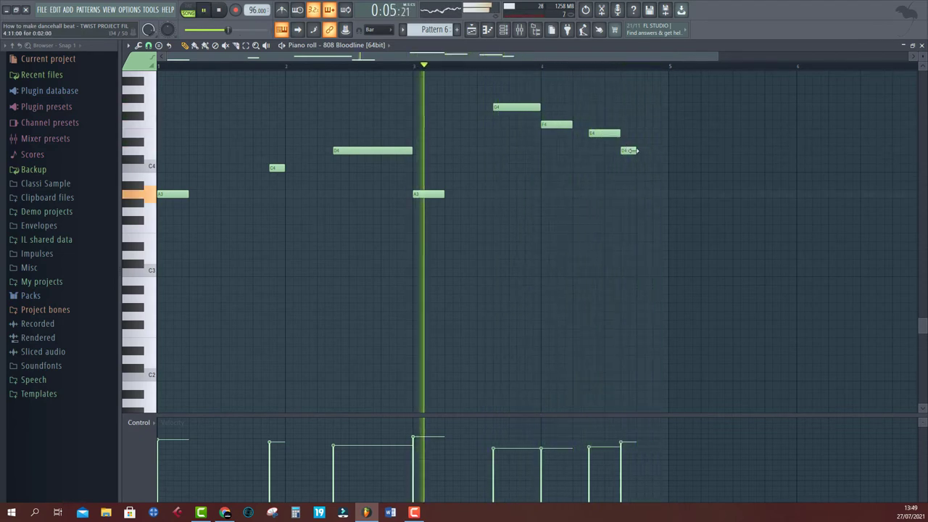
{"action": "left_click_drag", "start_coordinate": [636, 150], "coordinate": [652, 150]}
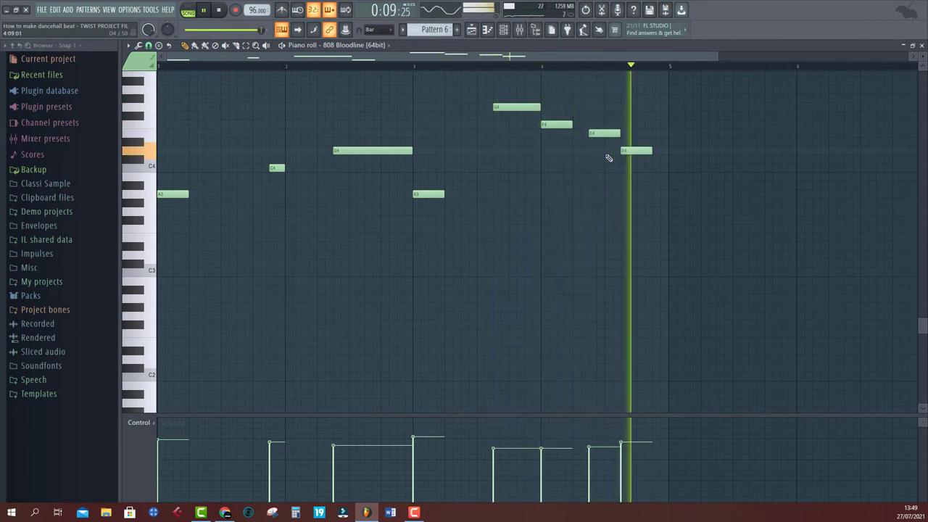
{"action": "key", "text": "space"}
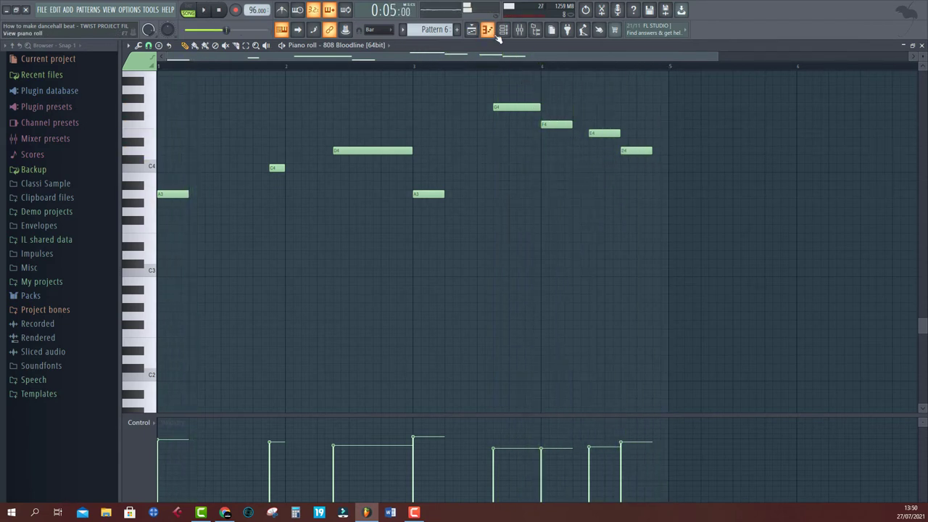
Step: Open the 808 Bloodline instrument, raise its Glide to a little under halfway and play the bass line
{"action": "left_click", "coordinate": [503, 29]}
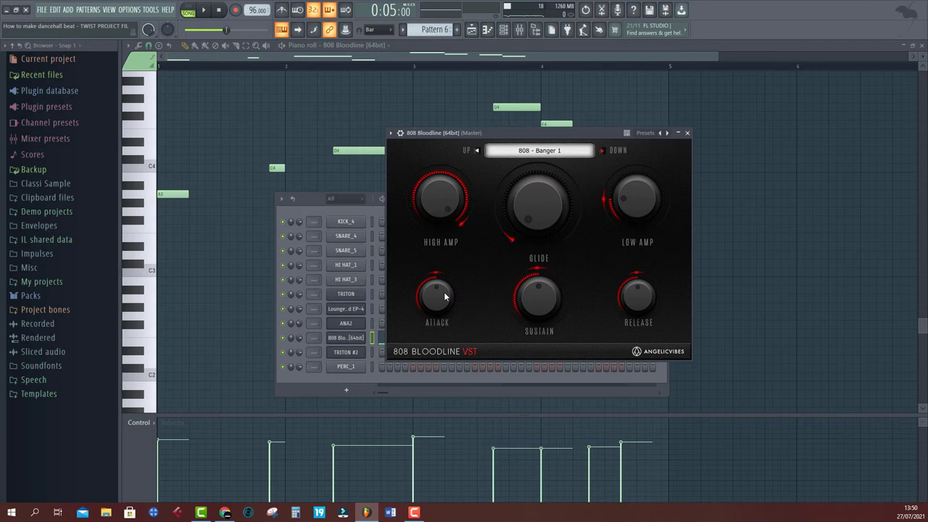
{"action": "key", "text": "space"}
{"action": "key", "text": "space"}
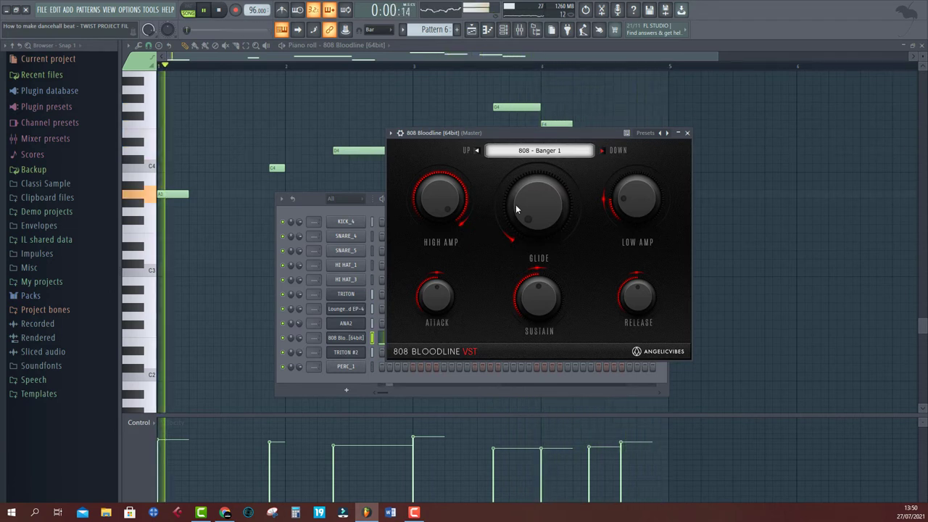
{"action": "key", "text": "space"}
{"action": "left_click_drag", "start_coordinate": [526, 202], "coordinate": [555, 165]}
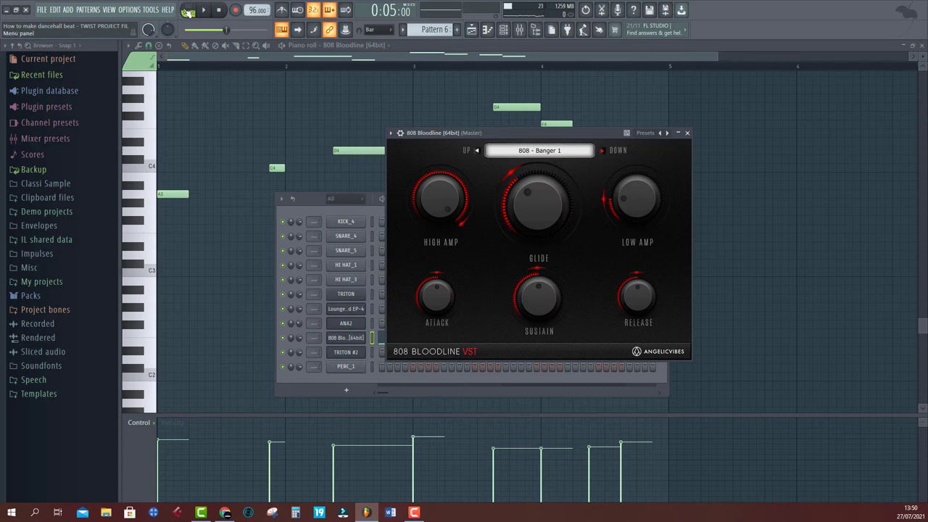
{"action": "key", "text": "space"}
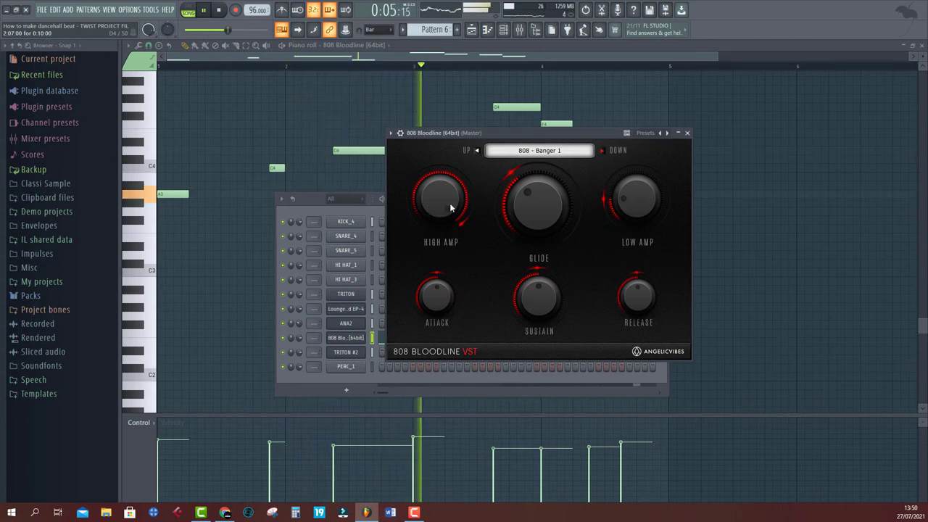
Step: Listen to the glided bass line with its notes uncovered and return to the playlist with playback stopped
{"action": "left_click_drag", "start_coordinate": [489, 136], "coordinate": [427, 227]}
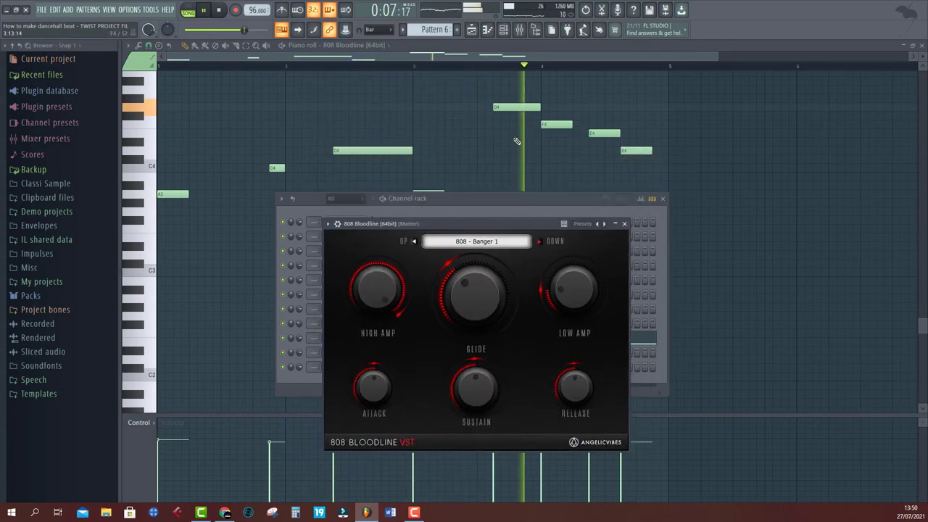
{"action": "scroll", "coordinate": [517, 140], "scroll_direction": "down", "scroll_amount": 2}
{"action": "scroll", "coordinate": [517, 141], "scroll_direction": "up", "scroll_amount": 1}
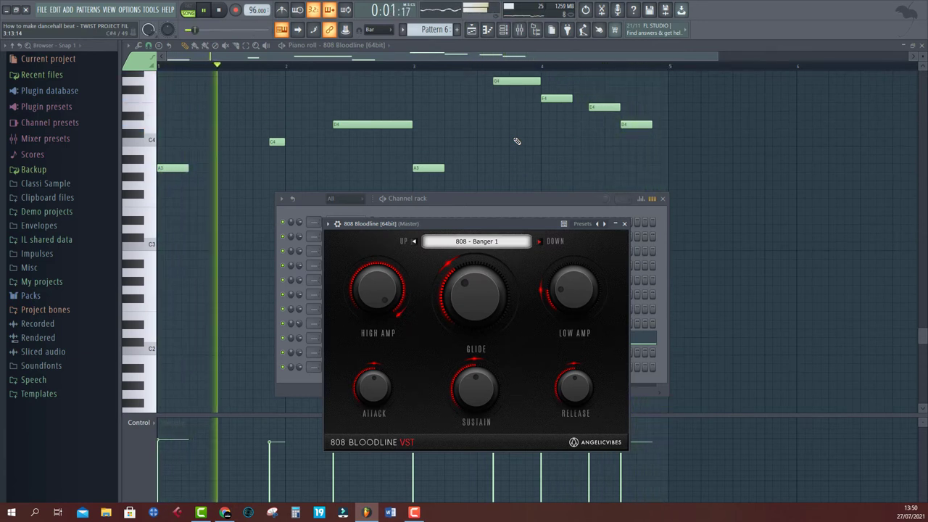
{"action": "scroll", "coordinate": [517, 141], "scroll_direction": "up", "scroll_amount": 1}
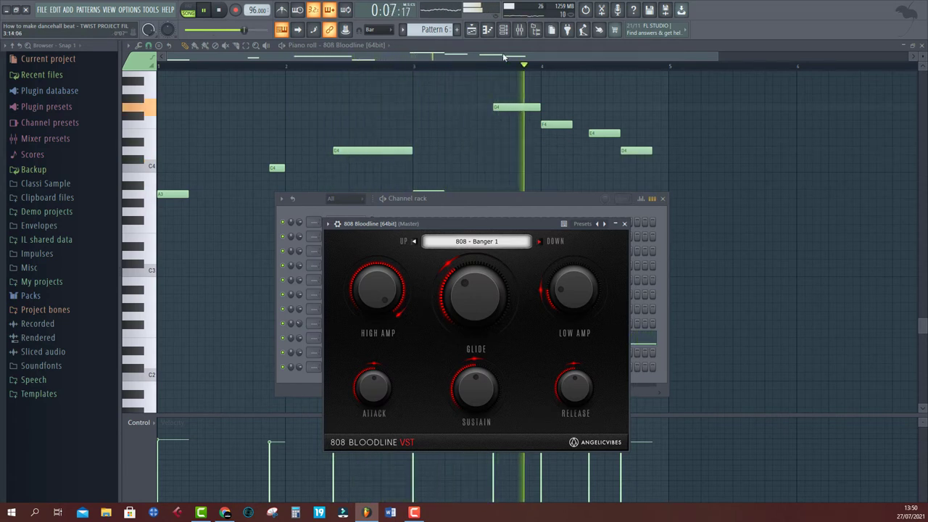
{"action": "left_click", "coordinate": [469, 33]}
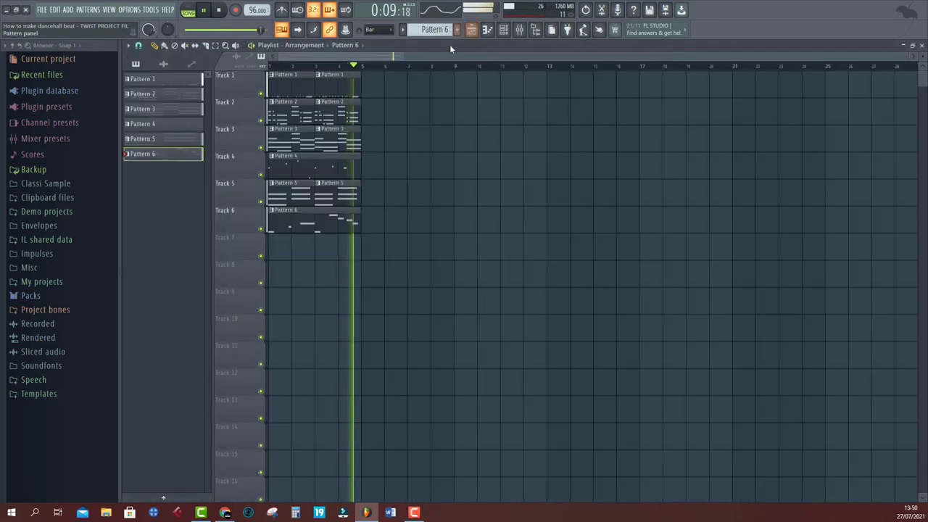
{"action": "key", "text": "space"}
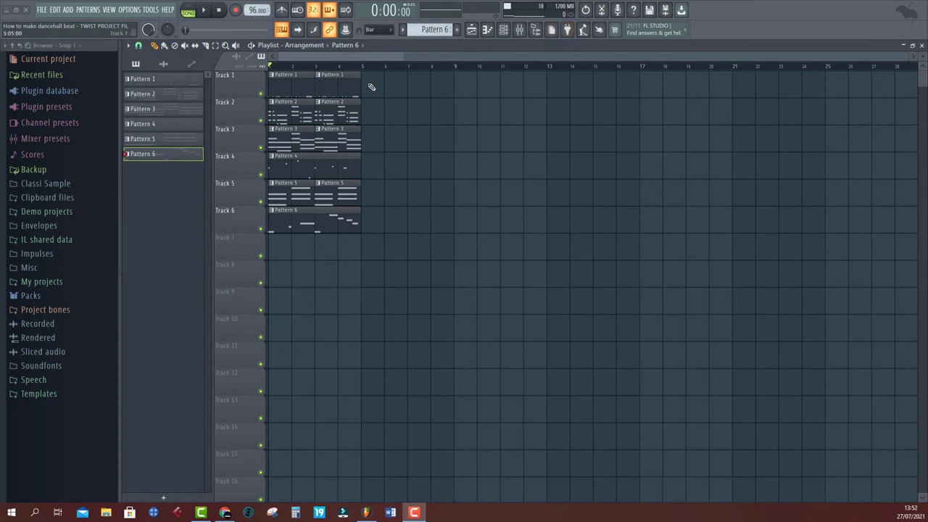
Step: Move all clips on Tracks 1 to 6 from bar 1 to bar 17
{"action": "left_click_drag", "start_coordinate": [370, 71], "coordinate": [267, 289]}
{"action": "left_click_drag", "start_coordinate": [284, 90], "coordinate": [349, 92]}
{"action": "left_click_drag", "start_coordinate": [260, 85], "coordinate": [653, 84]}
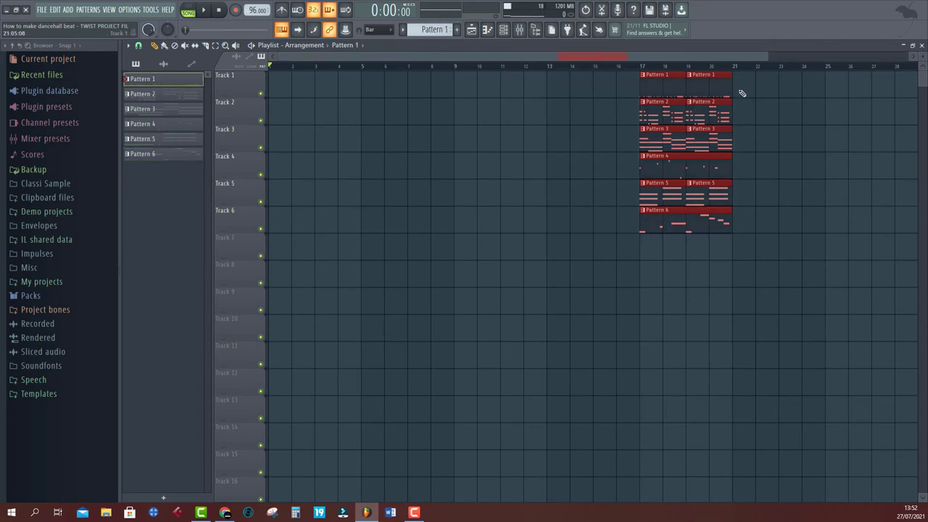
Step: Shift all the clips down one track and place a Pattern 1 clip at bar 17 on Track 1
{"action": "left_click_drag", "start_coordinate": [720, 82], "coordinate": [631, 230]}
{"action": "left_click_drag", "start_coordinate": [665, 84], "coordinate": [667, 112]}
{"action": "left_click", "coordinate": [740, 93]}
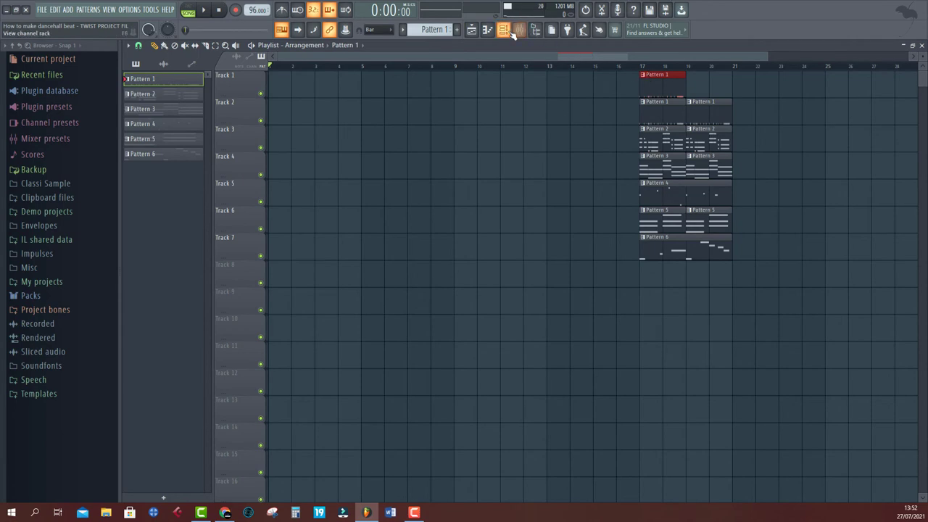
Step: Make the Track 1 clip a unique pattern and cut the KICK_4 notes from it
{"action": "left_click", "coordinate": [513, 32]}
{"action": "left_click", "coordinate": [642, 79]}
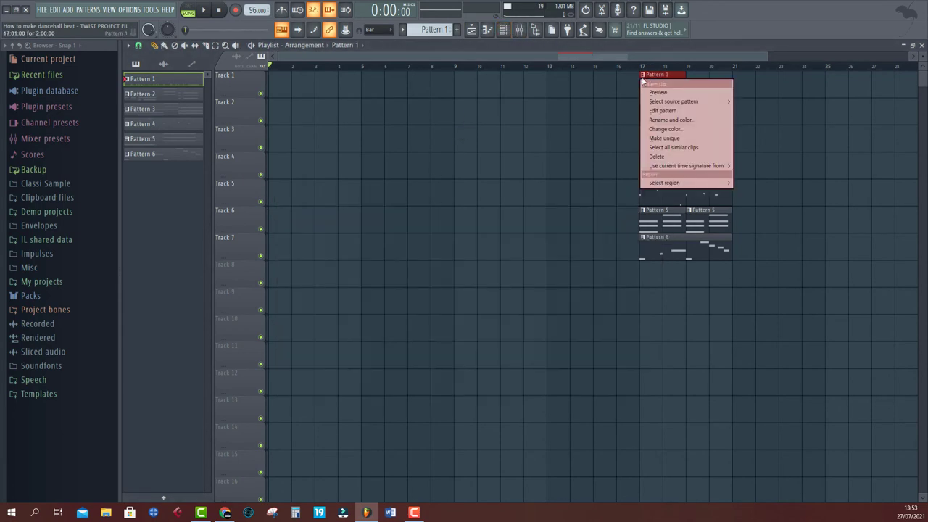
{"action": "left_click", "coordinate": [655, 140]}
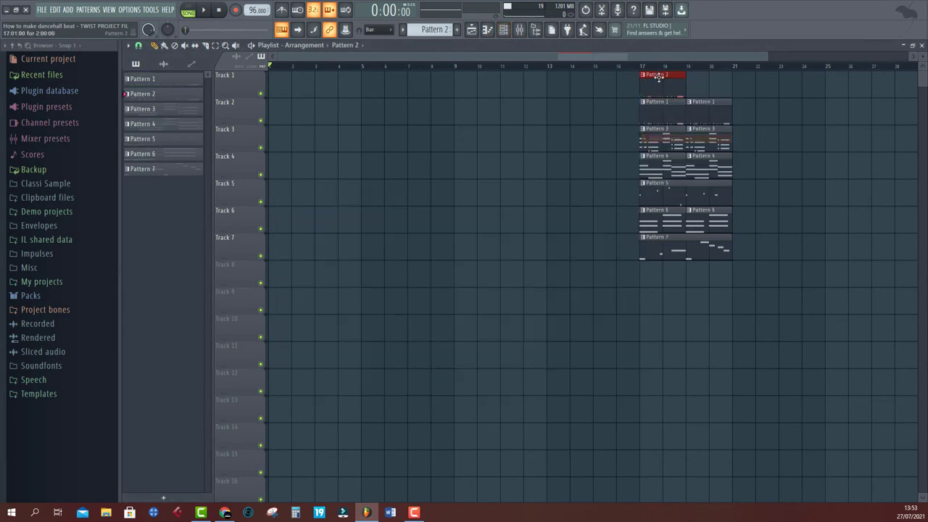
{"action": "left_click", "coordinate": [506, 30]}
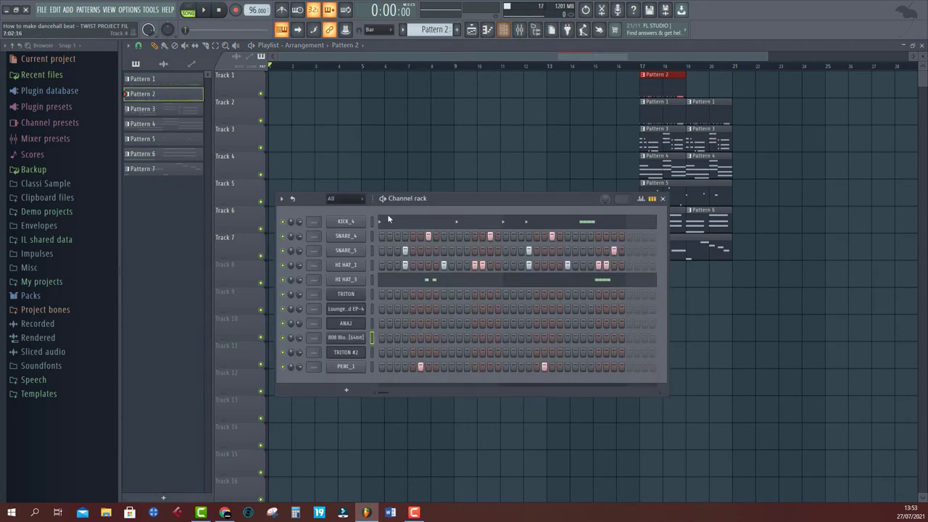
{"action": "right_click", "coordinate": [353, 230]}
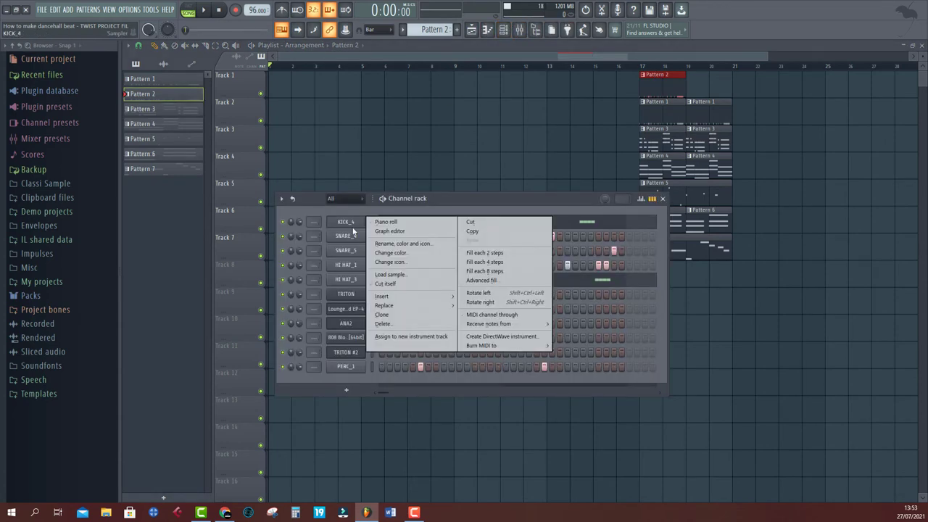
{"action": "left_click", "coordinate": [459, 222]}
Step: Place a Pattern 3 clip at bar 1 on Track 3 and duplicate it to bar 3 during playback
{"action": "left_click", "coordinate": [667, 75]}
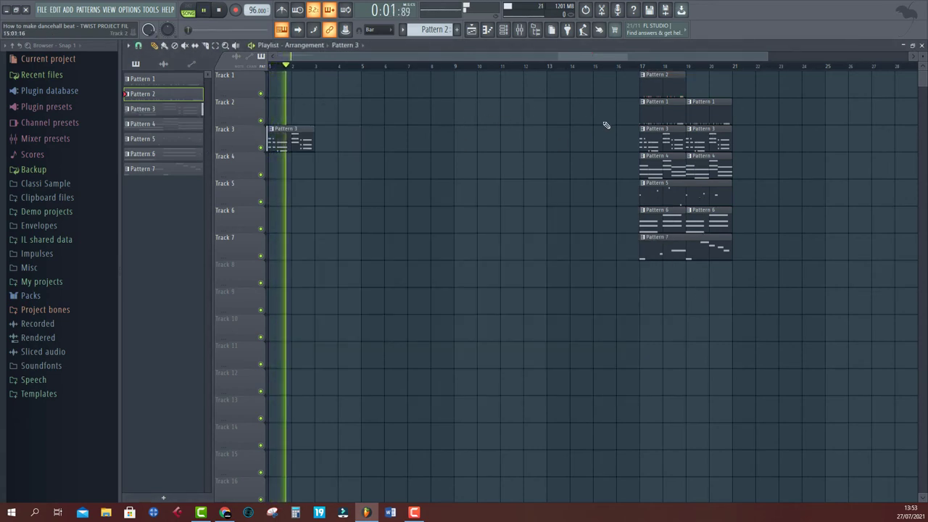
{"action": "left_click", "coordinate": [301, 142]}
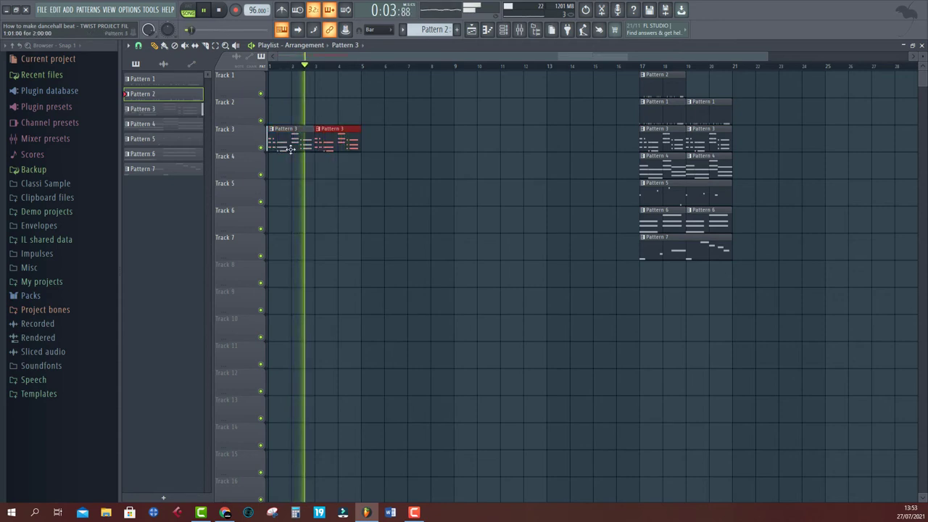
{"action": "key", "text": "ctrl+b"}
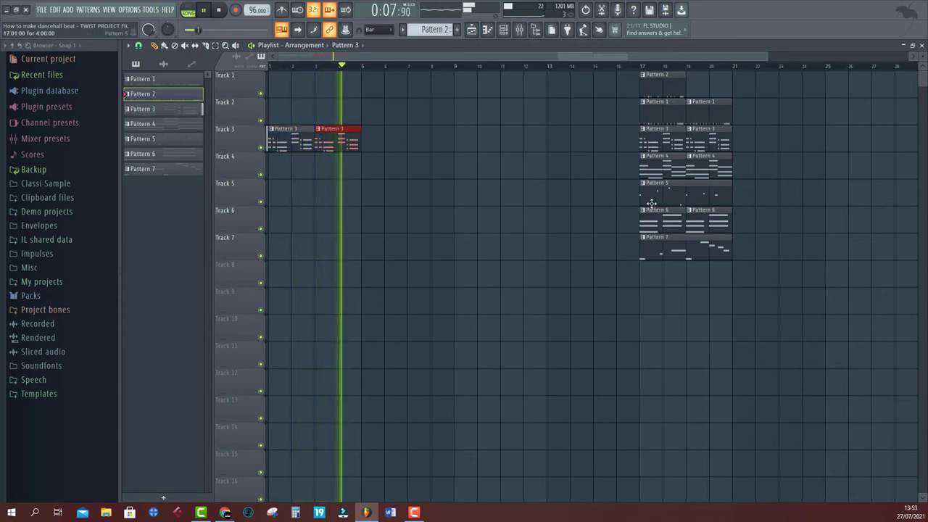
{"action": "key", "text": "space"}
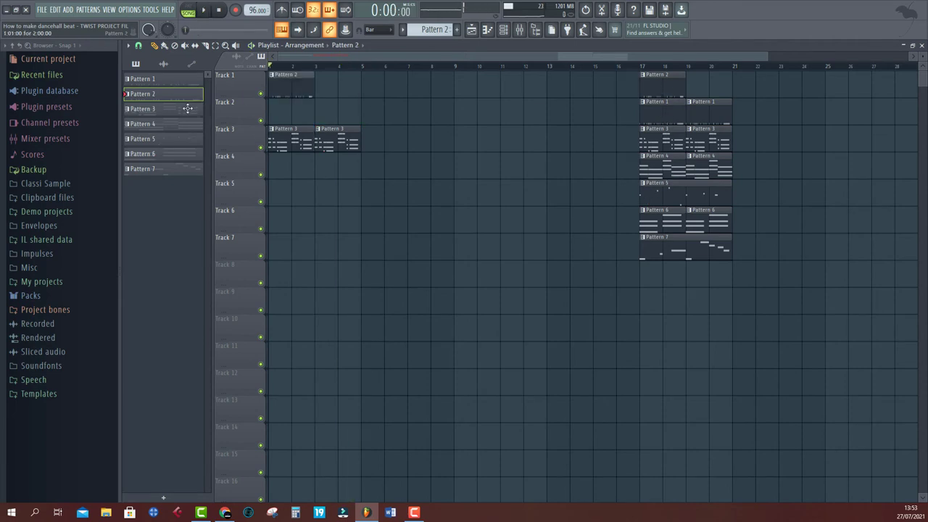
Step: Duplicate the opening Pattern 2 clip to bar 3 on Track 1 and copy both Pattern 1 clips to bar 5 on Track 2
{"action": "left_click", "coordinate": [295, 95]}
{"action": "key", "text": "ctrl+b"}
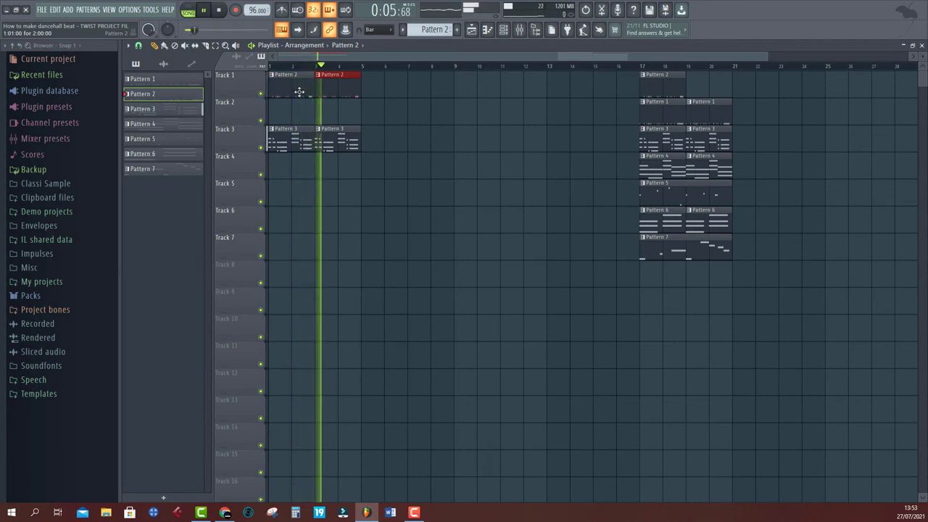
{"action": "left_click_drag", "start_coordinate": [639, 95], "coordinate": [377, 114]}
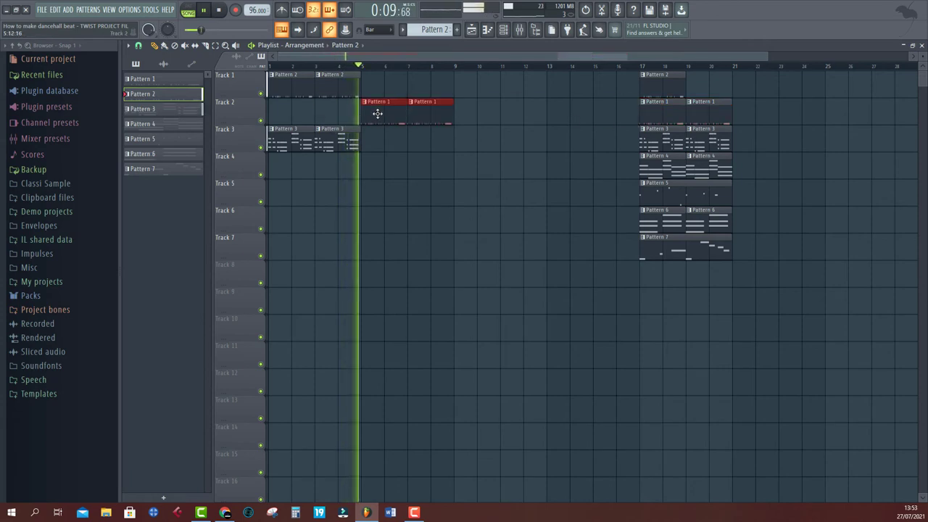
{"action": "key", "text": "space"}
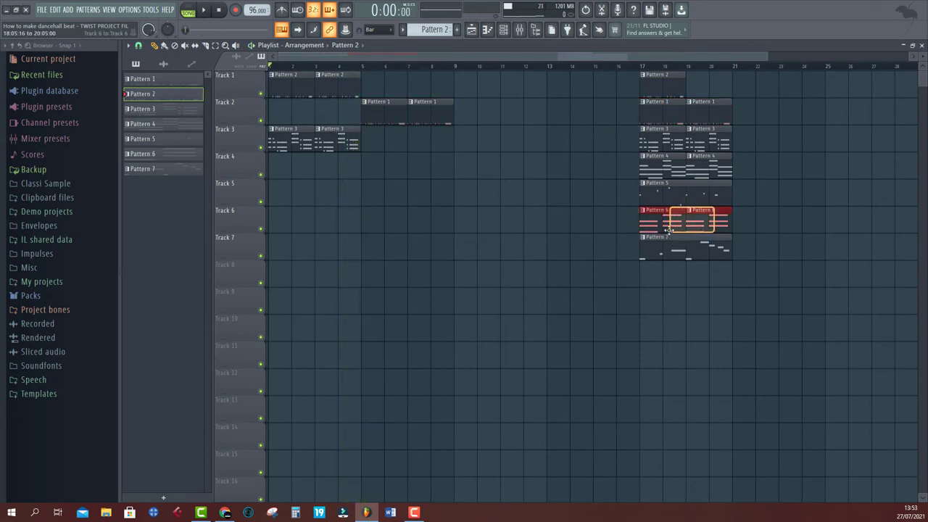
Step: Try the two Pattern 6 clips at bar 5 on Track 6 with playback and delete them
{"action": "left_click_drag", "start_coordinate": [668, 229], "coordinate": [383, 223]}
{"action": "left_click", "coordinate": [337, 66]}
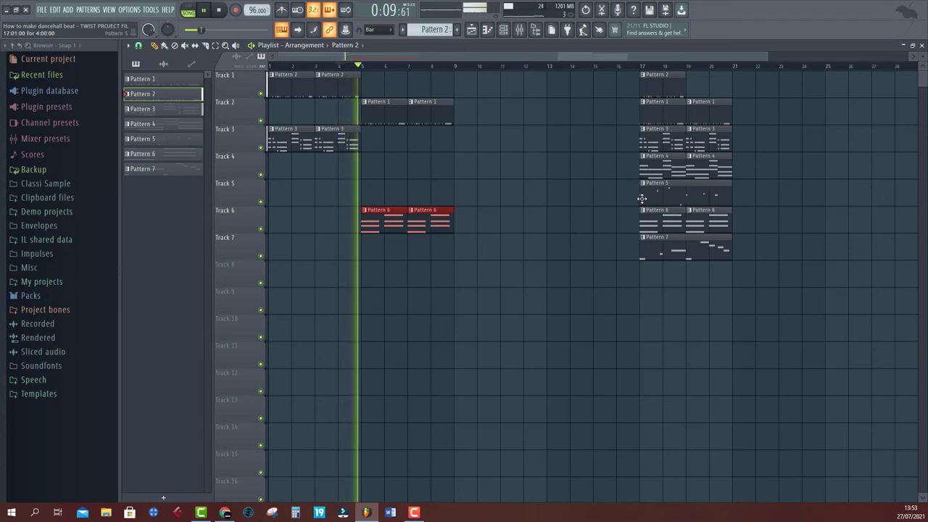
{"action": "right_click", "coordinate": [398, 224]}
{"action": "right_click", "coordinate": [428, 221]}
{"action": "key", "text": "space"}
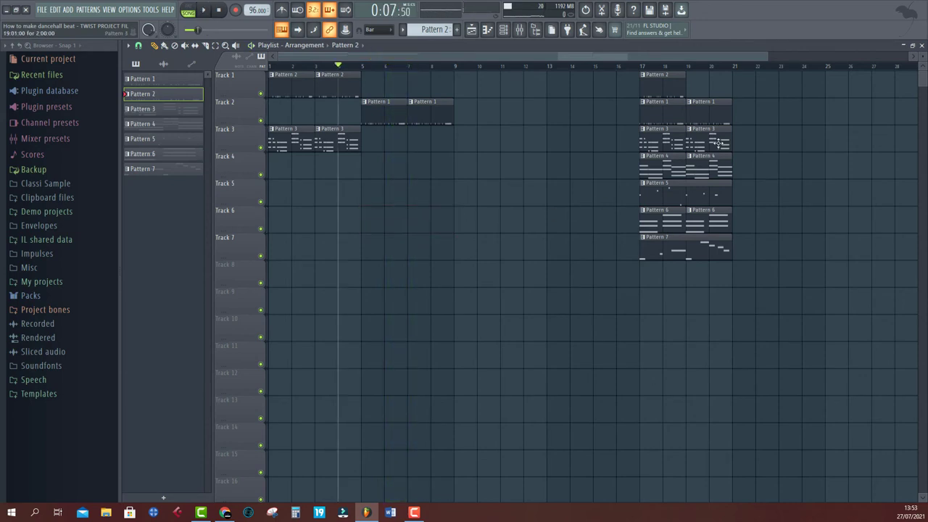
Step: Try the two Pattern 4 clips at bar 5 on Track 4 with playback and delete them
{"action": "left_click_drag", "start_coordinate": [659, 169], "coordinate": [381, 179]}
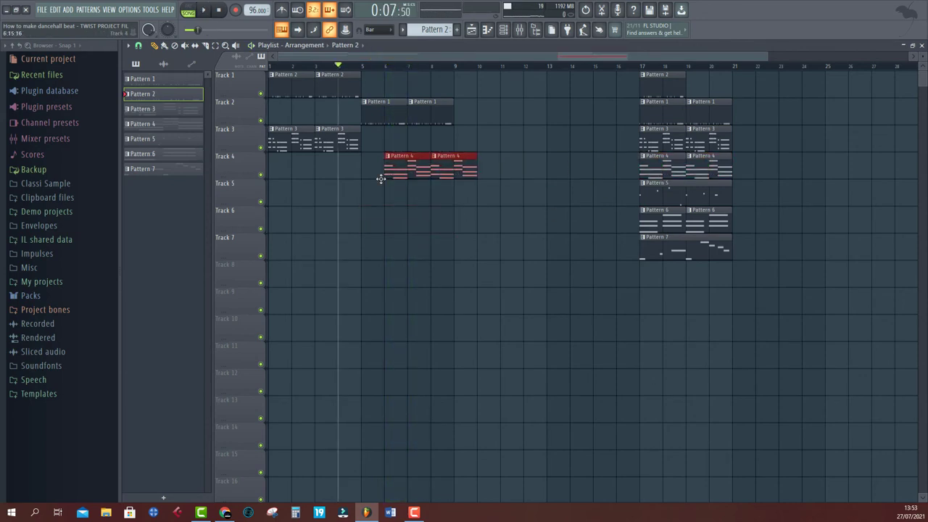
{"action": "key", "text": "space"}
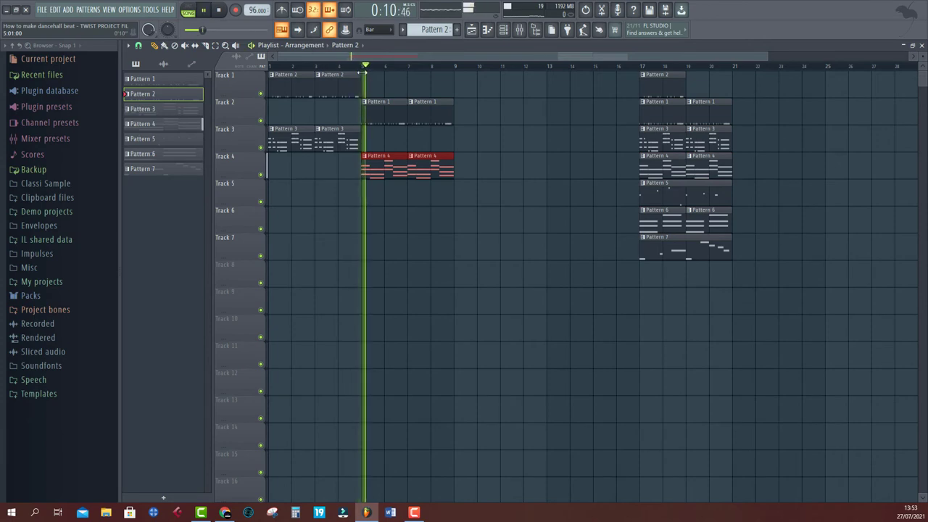
{"action": "key", "text": "space"}
{"action": "right_click", "coordinate": [369, 176]}
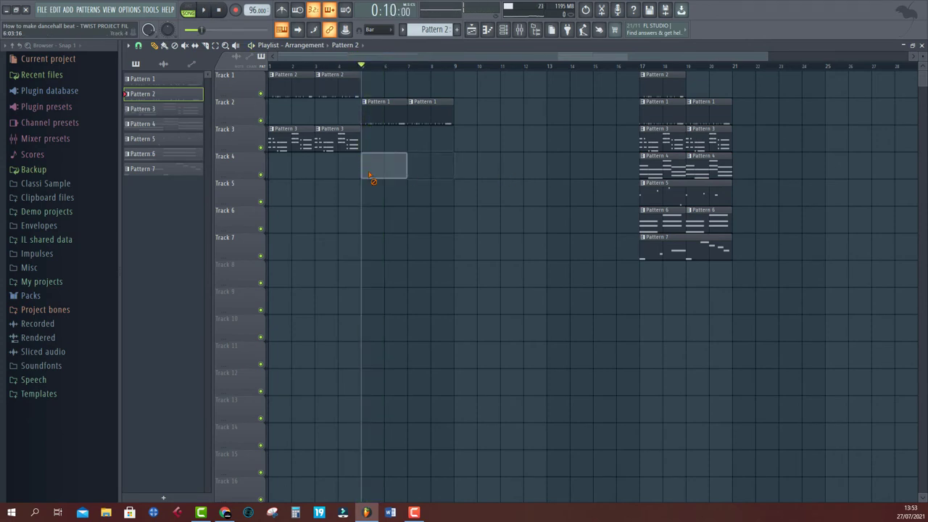
Step: Duplicate the two Pattern 3 clips to bar 5 and delete both Pattern 2 clips from bars 1 to 4 of Track 1
{"action": "key", "text": "ctrl+b"}
{"action": "key", "text": "space"}
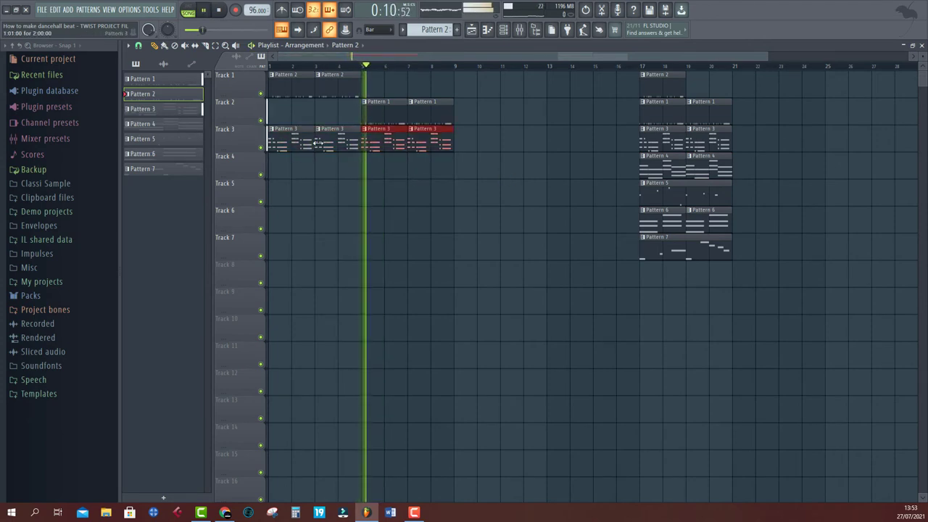
{"action": "key", "text": "Home"}
{"action": "right_click", "coordinate": [297, 88]}
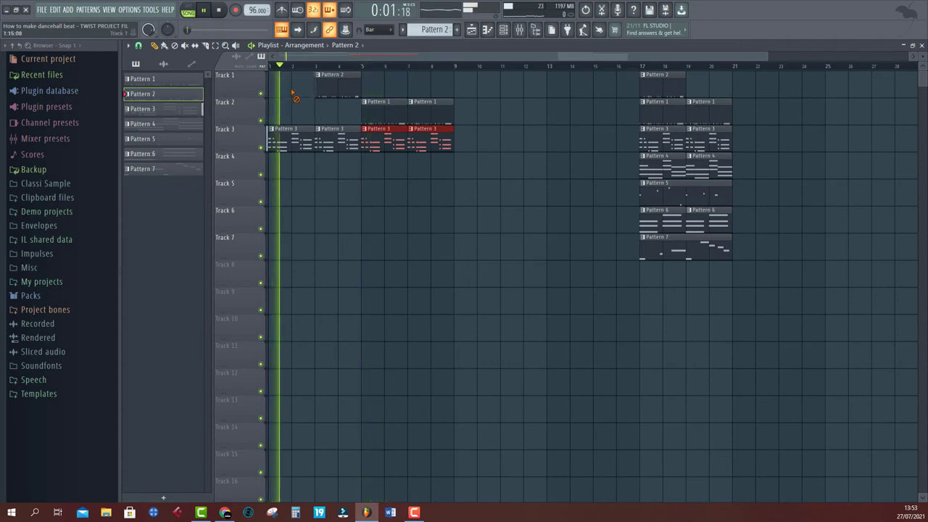
{"action": "right_click", "coordinate": [330, 87]}
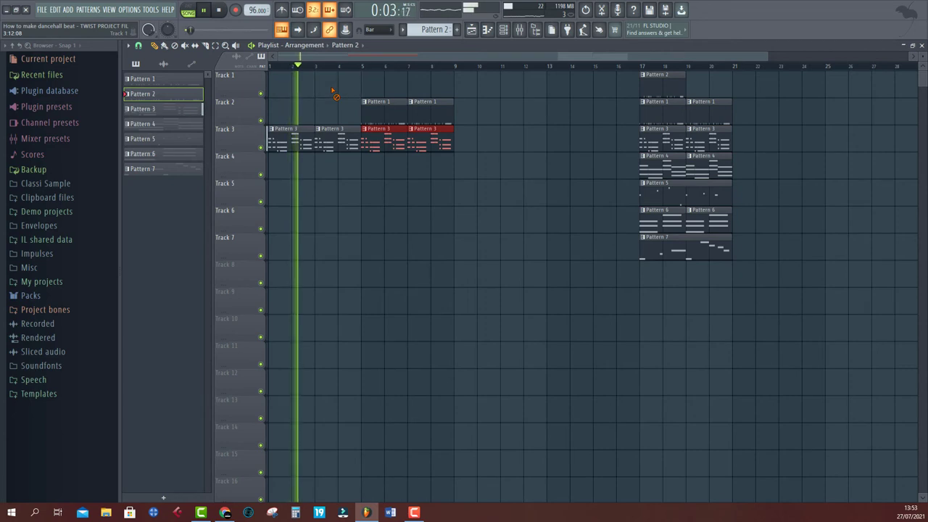
Step: Duplicate the Pattern 1 and Pattern 3 clips of bars 5 to 8 to bar 9 and place two Pattern 2 clips from bar 13 on Track 1
{"action": "left_click_drag", "start_coordinate": [496, 97], "coordinate": [373, 174]}
{"action": "key", "text": "ctrl+b"}
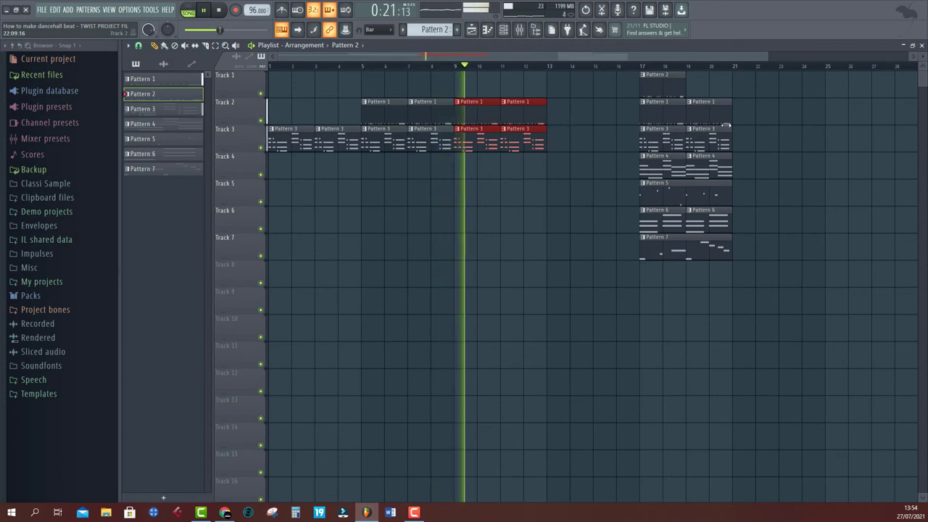
{"action": "left_click_drag", "start_coordinate": [673, 88], "coordinate": [585, 92]}
{"action": "key", "text": "ctrl+b"}
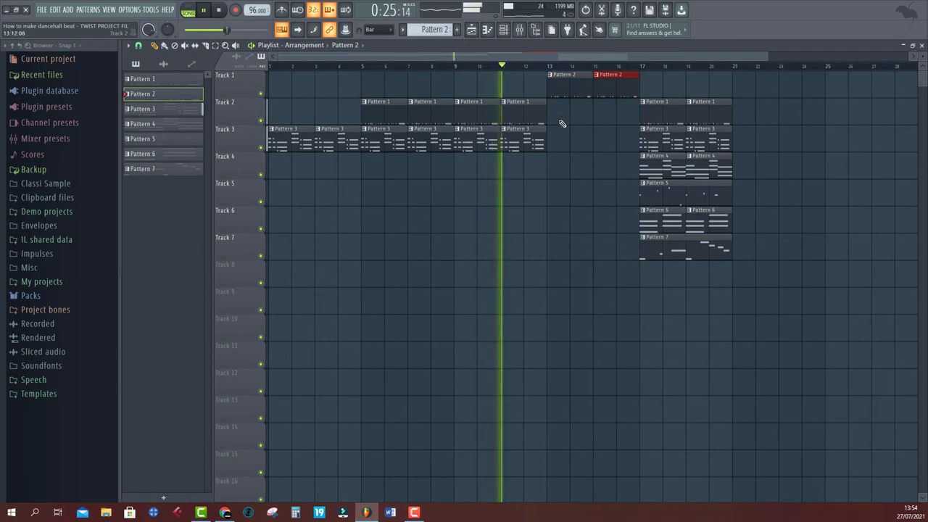
Step: Duplicate the last two Pattern 3 clips to bar 13 and move the full block of clips on Tracks 2 to 7 to bar 21
{"action": "left_click_drag", "start_coordinate": [548, 125], "coordinate": [457, 149]}
{"action": "key", "text": "ctrl+b"}
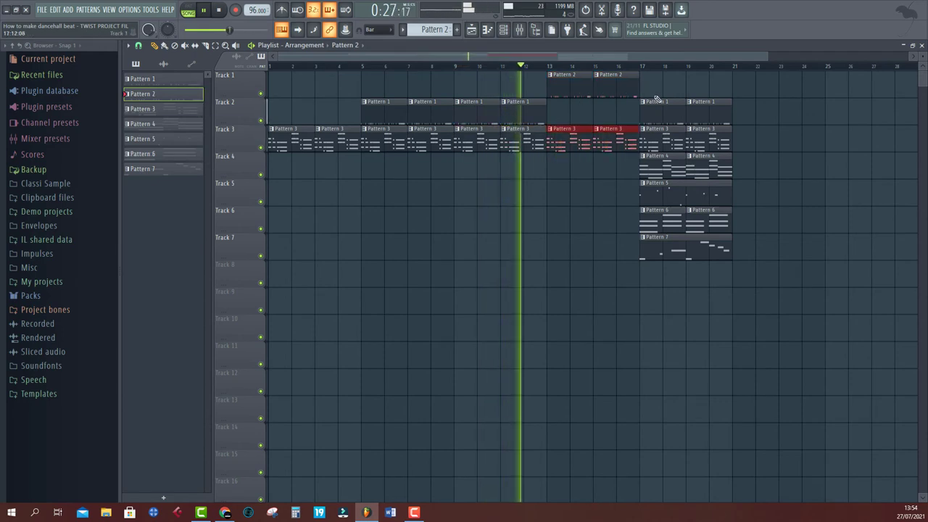
{"action": "left_click_drag", "start_coordinate": [652, 73], "coordinate": [849, 285]}
{"action": "left_click_drag", "start_coordinate": [660, 106], "coordinate": [753, 116]}
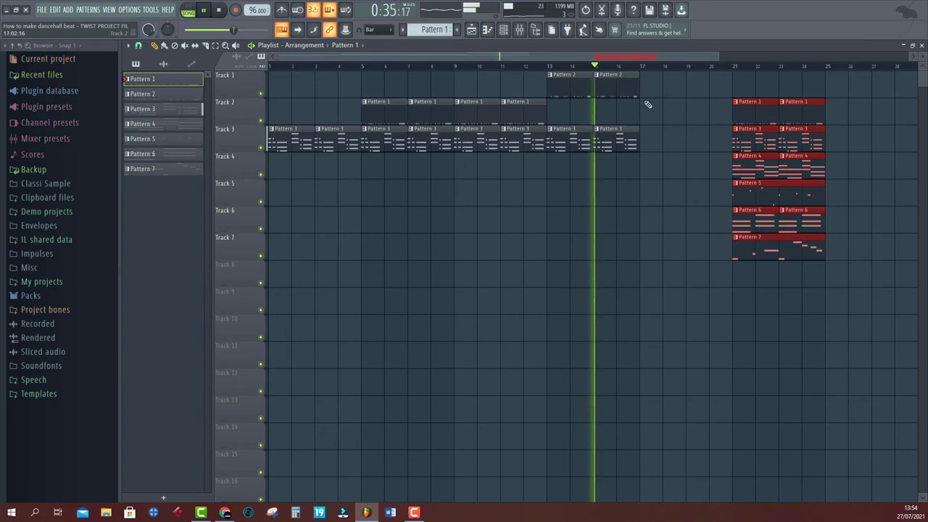
Step: Duplicate the Pattern 2 and Pattern 3 clips of bars 13 to 16 to bar 17 and repeat the full block at bar 21 three times
{"action": "left_click_drag", "start_coordinate": [658, 73], "coordinate": [556, 159]}
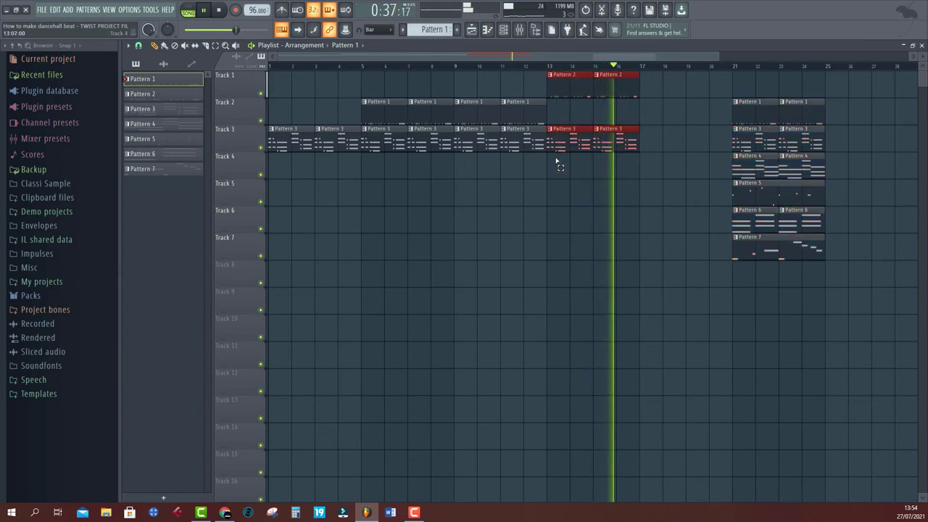
{"action": "key", "text": "ctrl+b"}
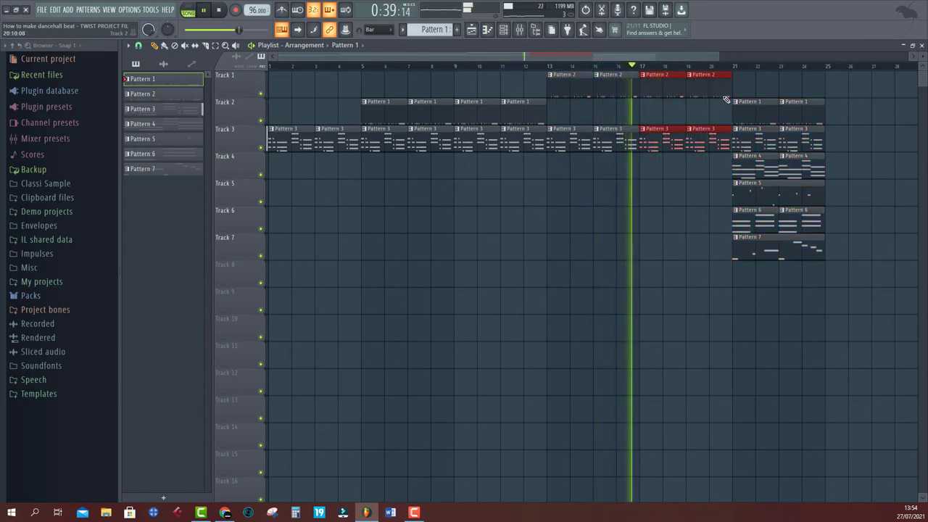
{"action": "scroll", "coordinate": [720, 61], "scroll_direction": "down", "scroll_amount": 4}
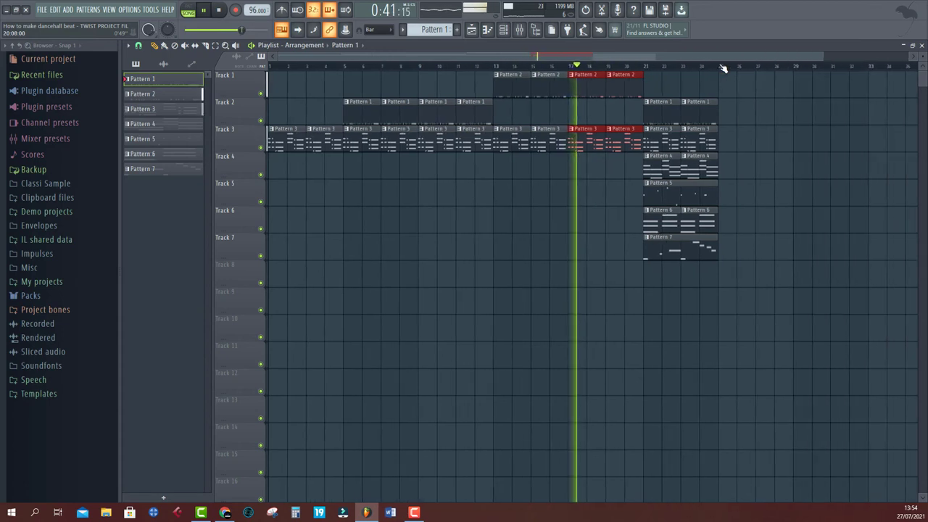
{"action": "left_click_drag", "start_coordinate": [608, 98], "coordinate": [701, 264]}
{"action": "key", "text": "ctrl+b"}
{"action": "key", "text": "ctrl+b"}
{"action": "key", "text": "ctrl+b"}
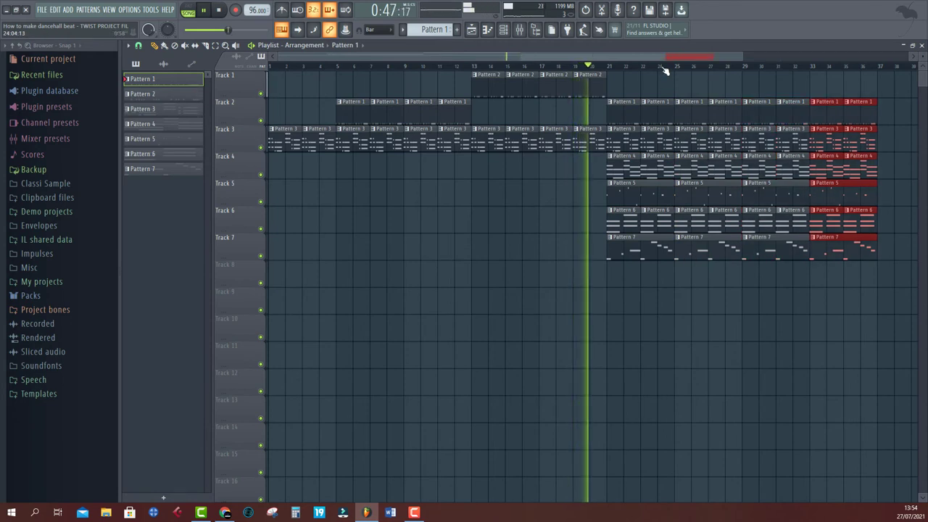
Step: Copy a Pattern 4 clip to bar 13 on Track 4 and duplicate it three times up to bar 21 during playback
{"action": "scroll", "coordinate": [664, 69], "scroll_direction": "down", "scroll_amount": 3}
{"action": "scroll", "coordinate": [665, 69], "scroll_direction": "down", "scroll_amount": 1}
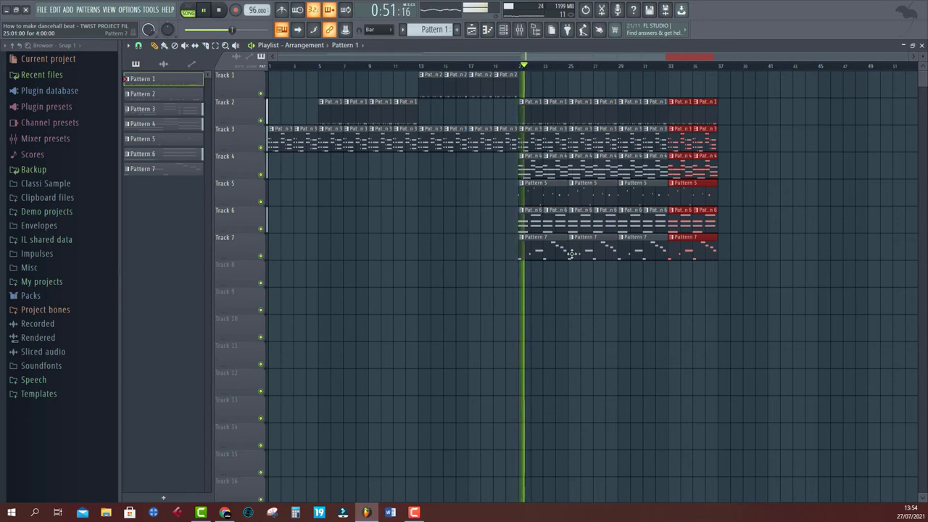
{"action": "left_click", "coordinate": [317, 67]}
{"action": "key", "text": "space"}
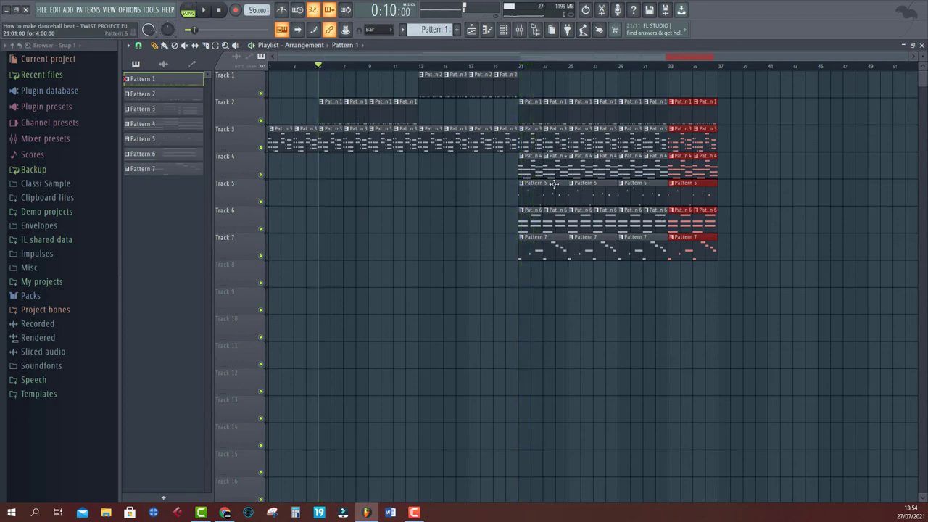
{"action": "key", "text": "space"}
{"action": "left_click_drag", "start_coordinate": [540, 178], "coordinate": [427, 176]}
{"action": "left_click", "coordinate": [411, 65]}
{"action": "key", "text": "ctrl+b"}
{"action": "key", "text": "ctrl+b"}
{"action": "key", "text": "ctrl+b"}
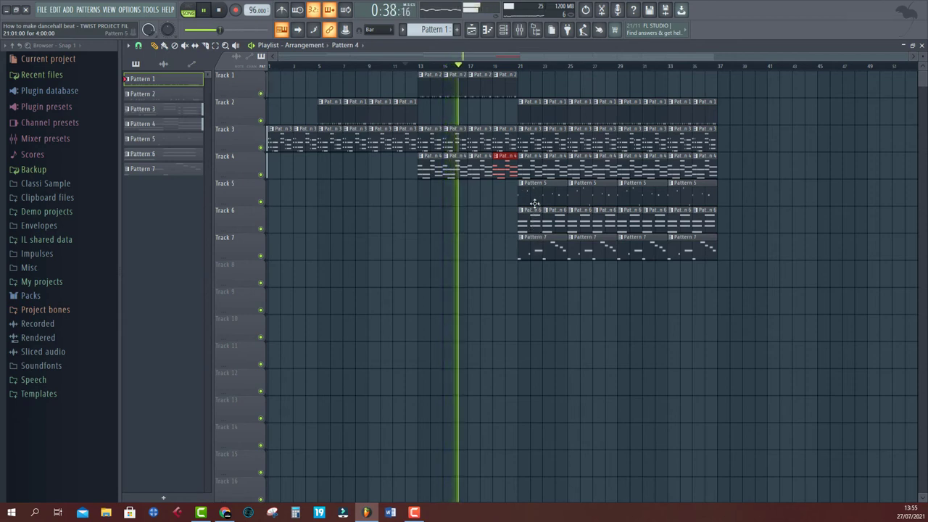
Step: Place a Pattern 5 clip at bar 17 on Track 5 and replace the Pattern 1 clips from bar 33 with two Pattern 2 clips on Track 1
{"action": "left_click", "coordinate": [502, 196]}
{"action": "left_click_drag", "start_coordinate": [502, 196], "coordinate": [482, 197]}
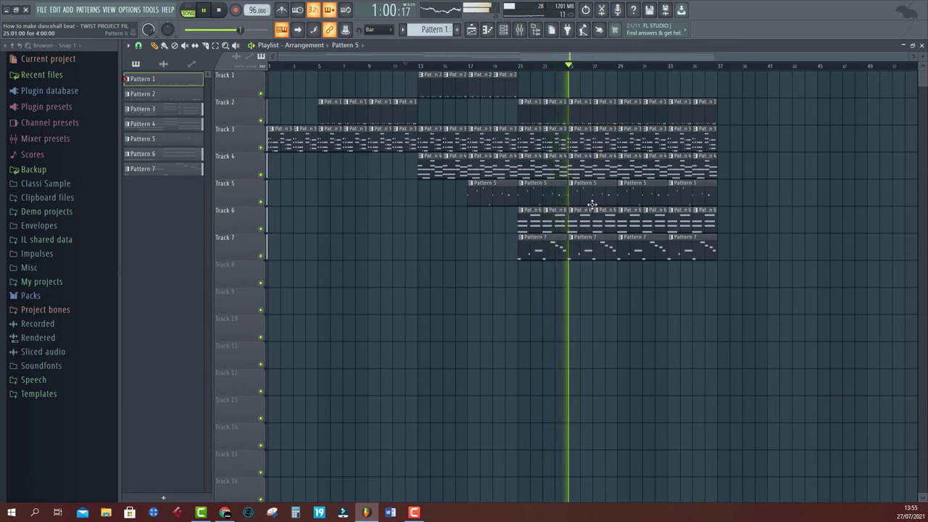
{"action": "right_click", "coordinate": [669, 113]}
{"action": "right_click", "coordinate": [704, 113]}
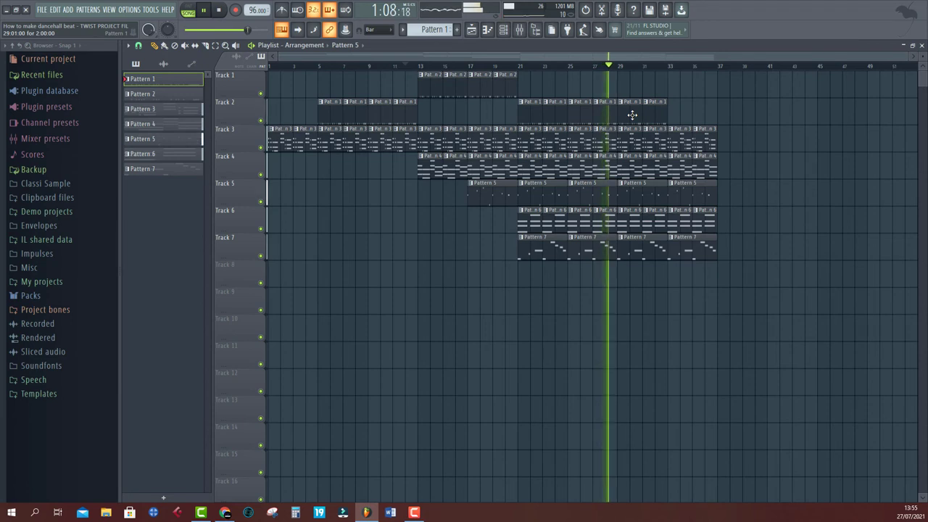
{"action": "left_click_drag", "start_coordinate": [476, 80], "coordinate": [680, 95]}
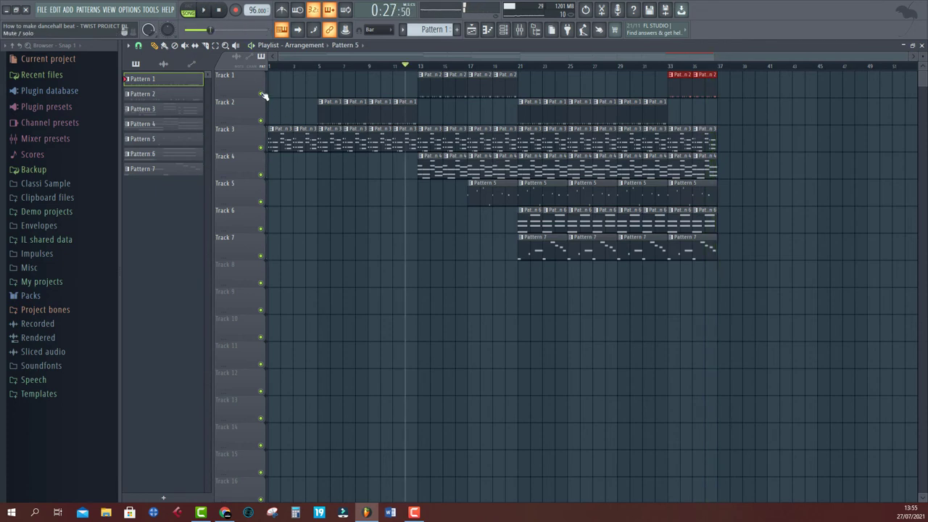
Step: Listen to the arrangement from bar 5 and from bar 13
{"action": "left_click", "coordinate": [317, 67]}
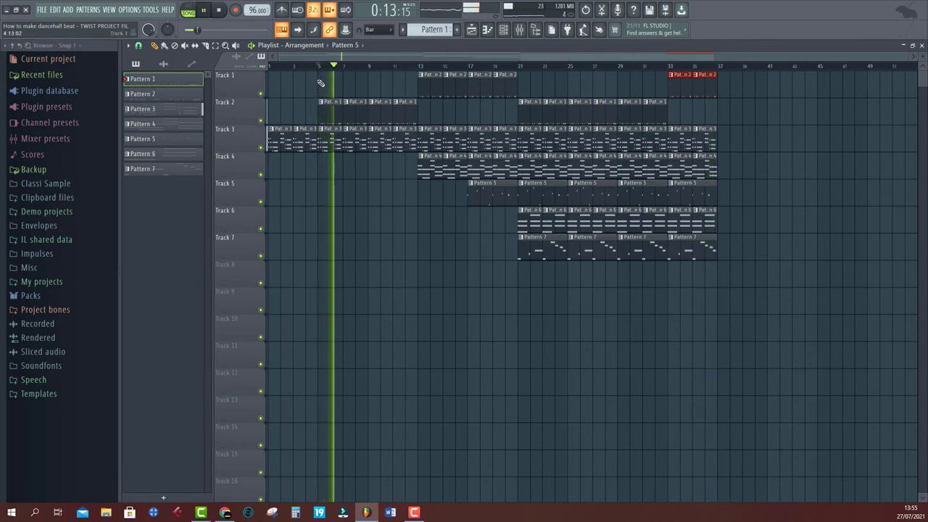
{"action": "left_click", "coordinate": [420, 66]}
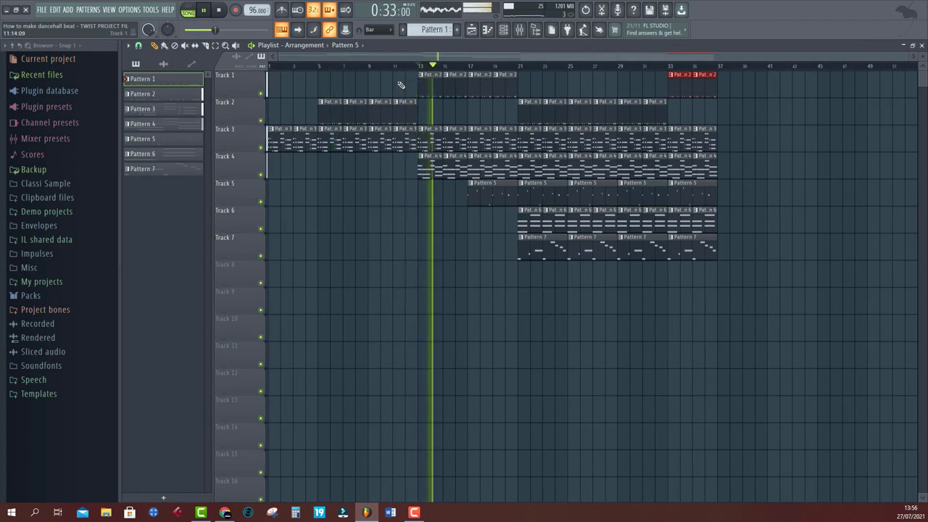
{"action": "left_click", "coordinate": [321, 66]}
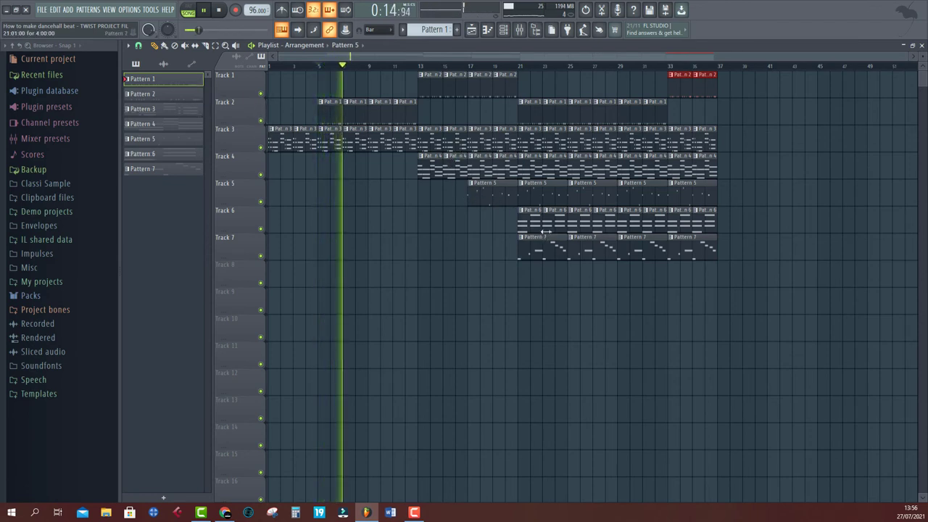
Step: Try playback from bar 21 without the two Pattern 6 clips of bars 21 to 24 and undo their deletion
{"action": "left_click", "coordinate": [519, 66]}
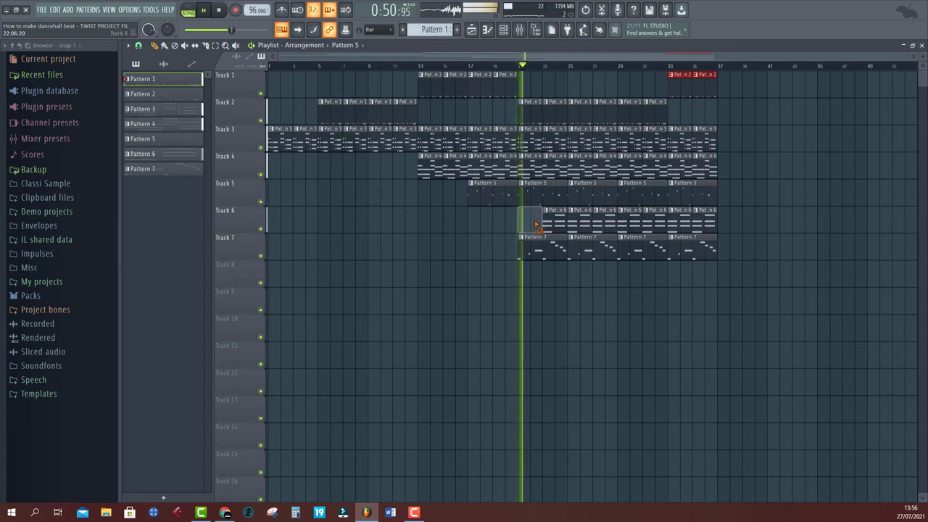
{"action": "right_click", "coordinate": [543, 226]}
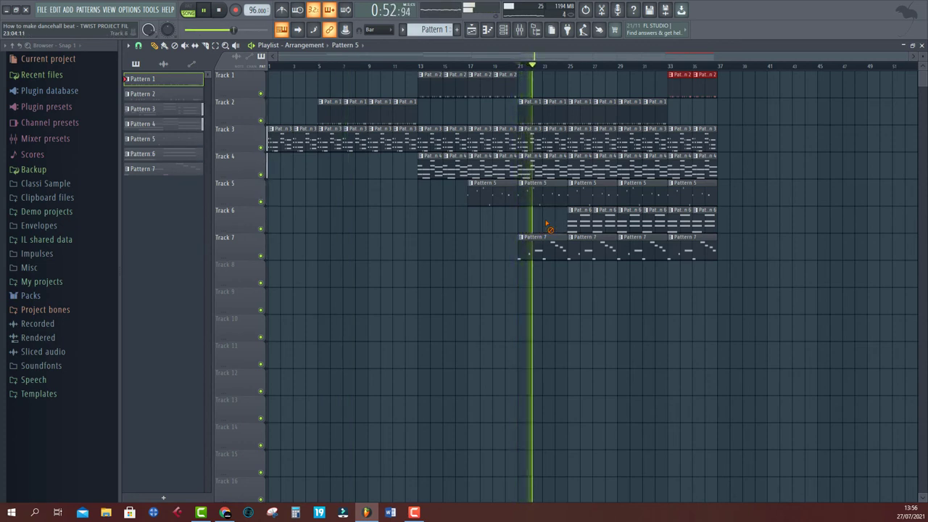
{"action": "key", "text": "ctrl+z"}
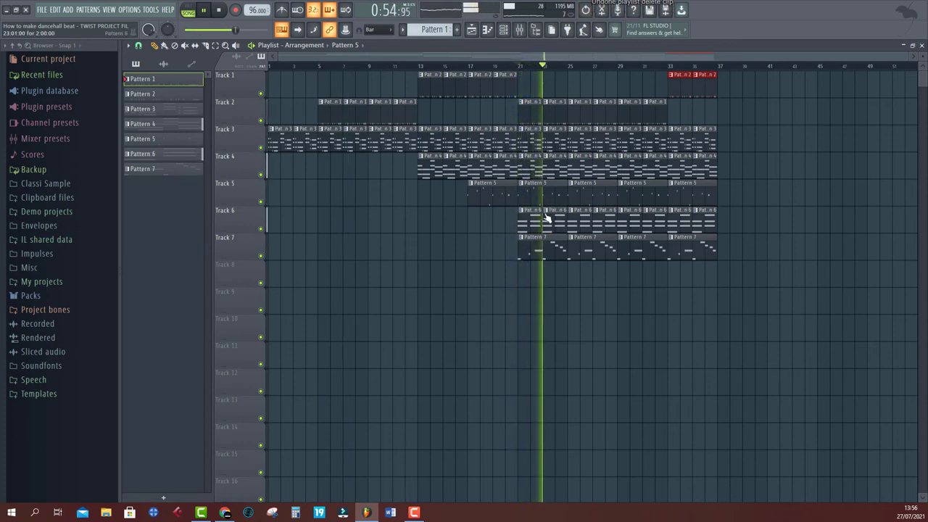
Step: Try playback without the two Pattern 4 clips of bars 21 to 24 on Track 4 and undo their deletion
{"action": "left_click", "coordinate": [510, 66]}
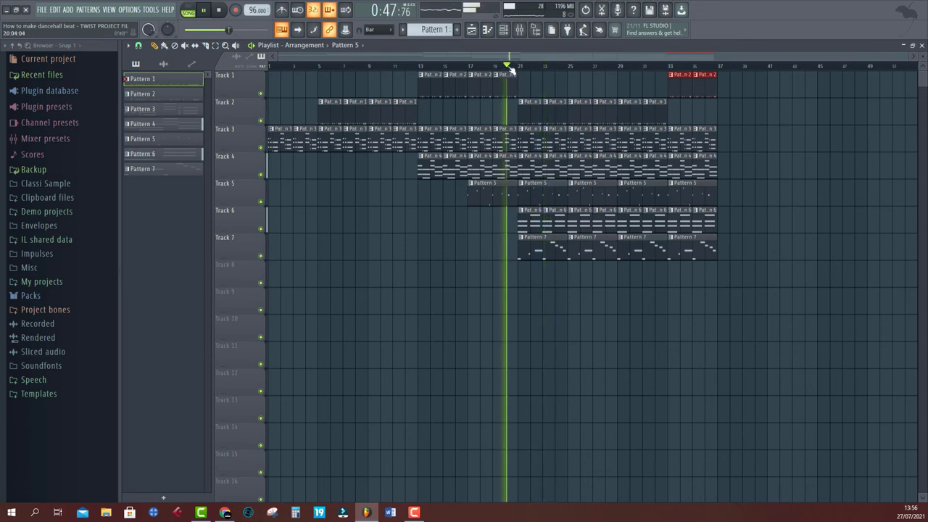
{"action": "scroll", "coordinate": [512, 72], "scroll_direction": "up", "scroll_amount": 2}
{"action": "right_click", "coordinate": [563, 171]}
{"action": "right_click", "coordinate": [573, 170]}
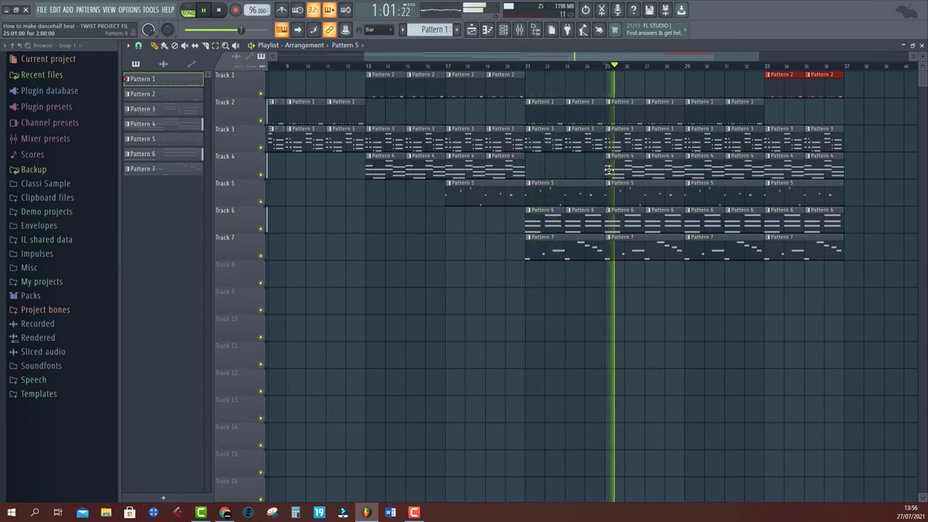
{"action": "key", "text": "ctrl+z"}
{"action": "key", "text": "space"}
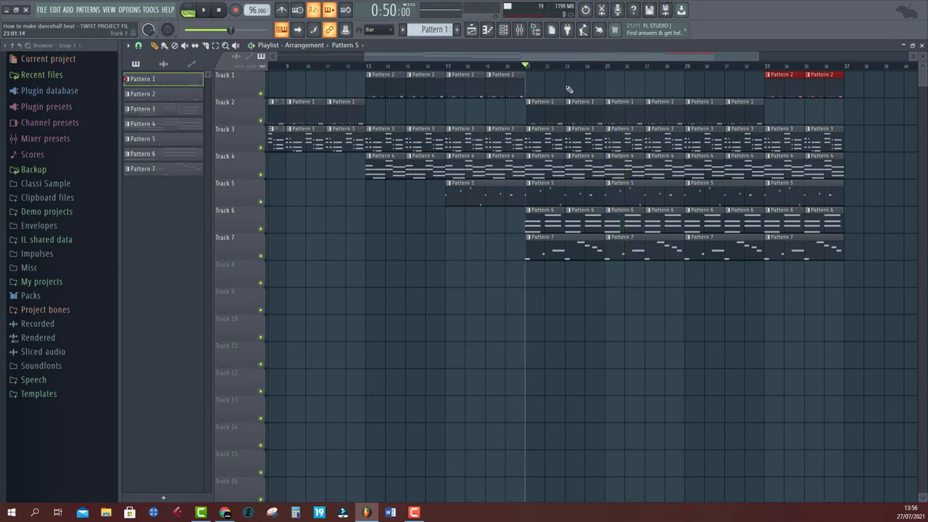
Step: Delete the two Pattern 5 clips of bars 21 to 28 on Track 5 and play that section
{"action": "scroll", "coordinate": [570, 68], "scroll_direction": "down", "scroll_amount": 3}
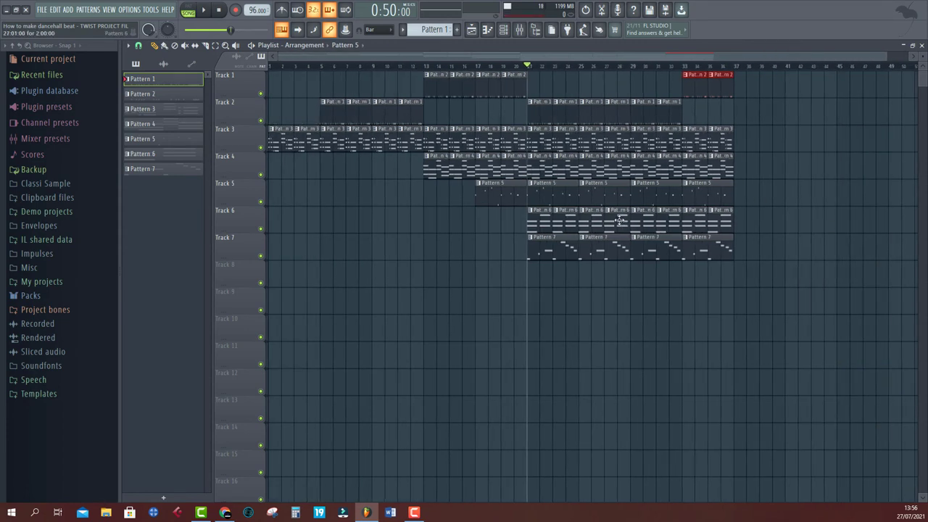
{"action": "right_click", "coordinate": [549, 187]}
{"action": "key", "text": "space"}
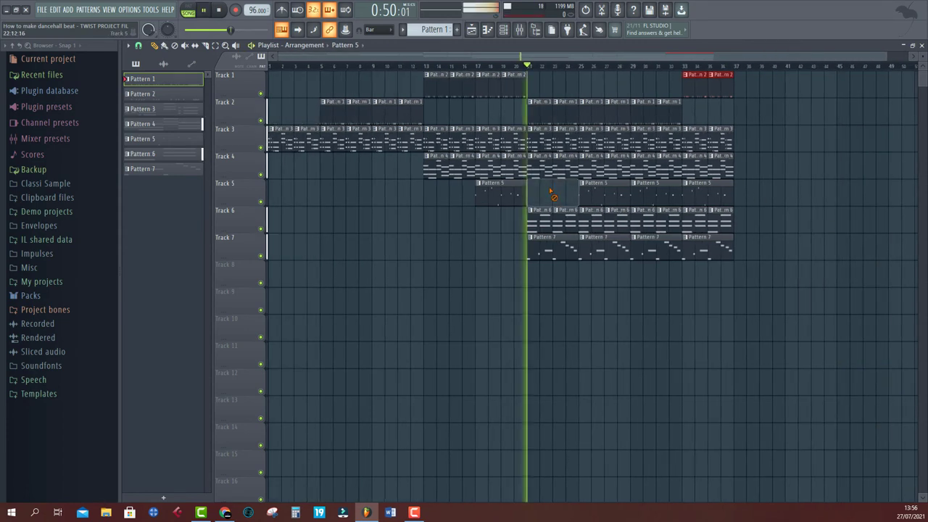
{"action": "right_click", "coordinate": [588, 201]}
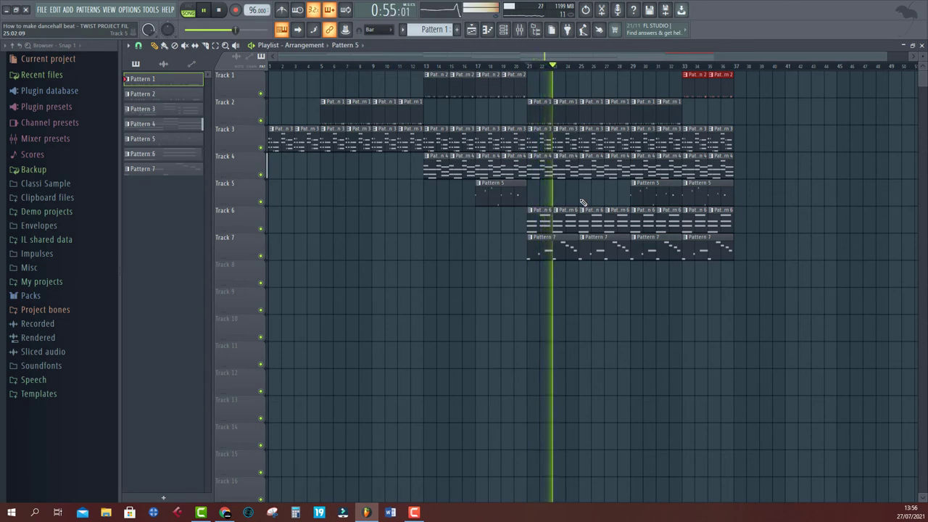
{"action": "left_click", "coordinate": [511, 64]}
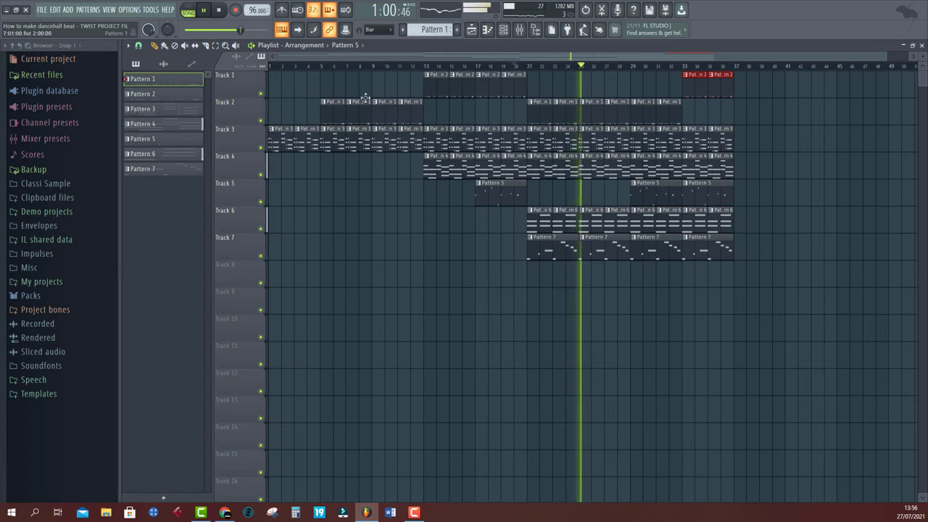
Step: Play the song from bar 5 and from bar 13 and stop playback
{"action": "left_click", "coordinate": [326, 68]}
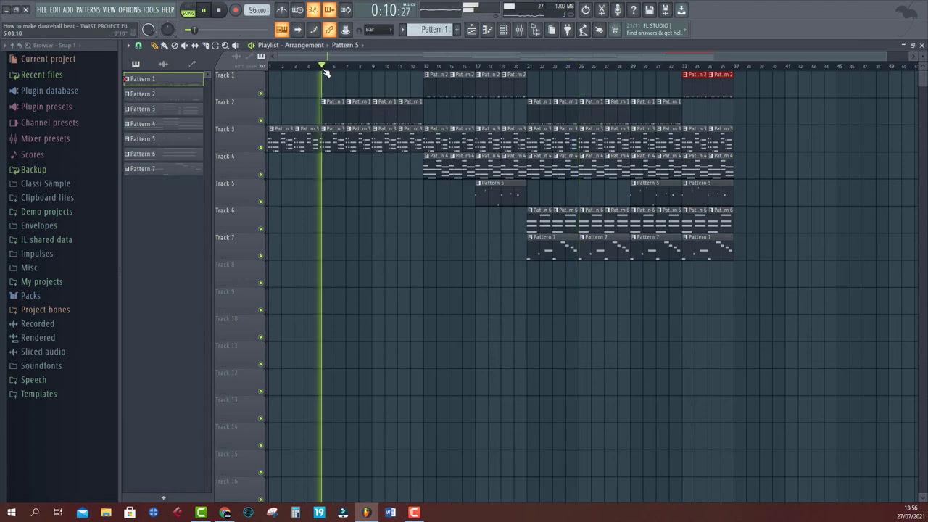
{"action": "left_click", "coordinate": [427, 68]}
{"action": "key", "text": "space"}
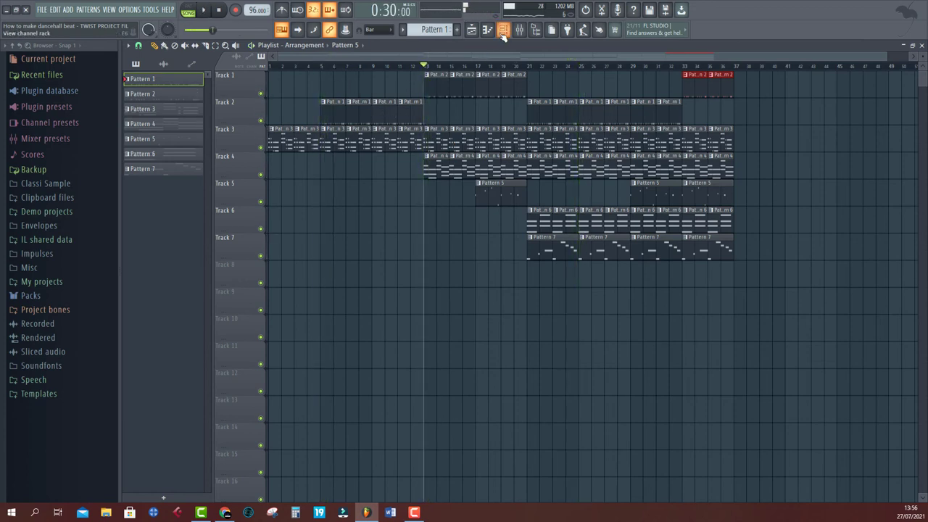
Step: Insert another TRITON channel in the channel rack and load the Simple Sine Pad sound from its favourites
{"action": "left_click", "coordinate": [503, 29]}
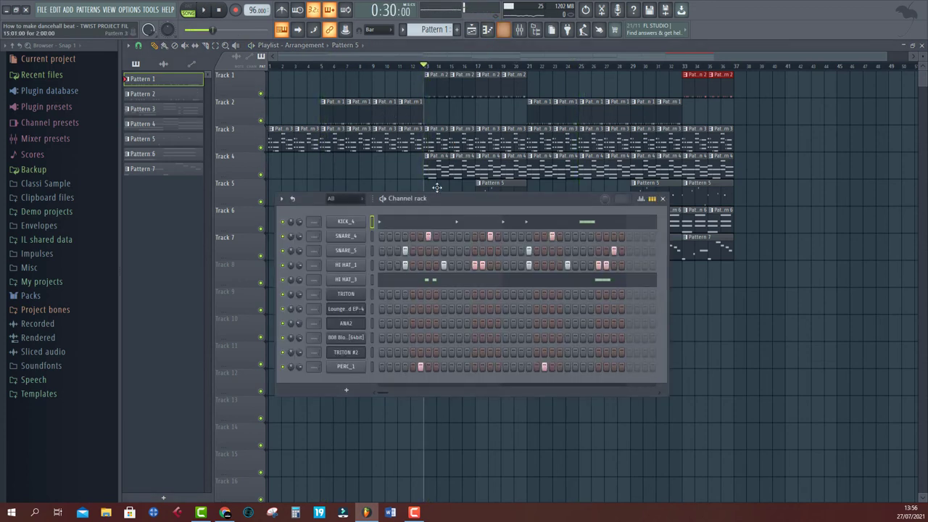
{"action": "right_click", "coordinate": [361, 353]}
{"action": "mouse_move", "coordinate": [415, 420]}
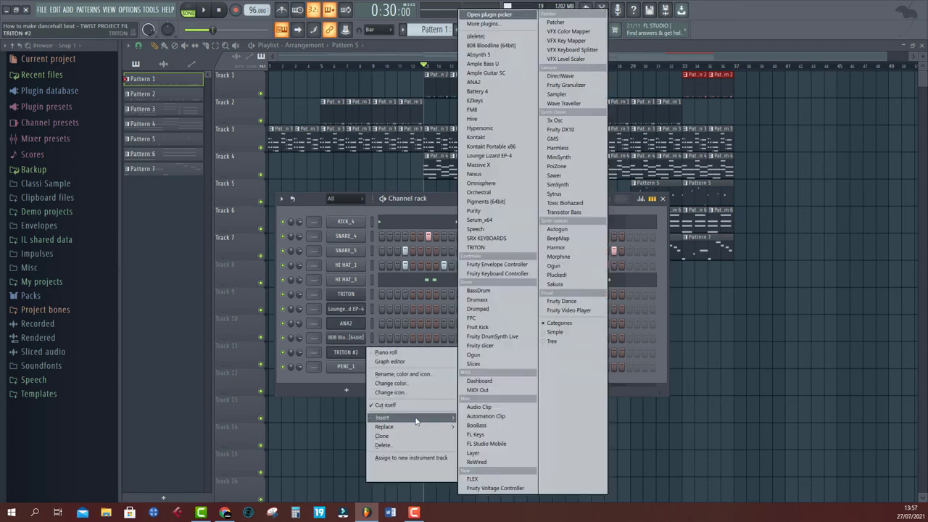
{"action": "left_click", "coordinate": [501, 247]}
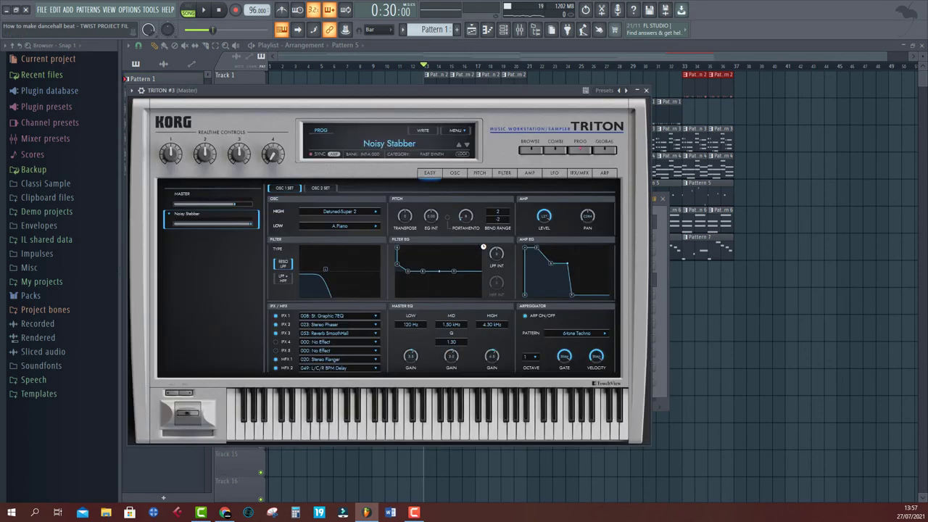
{"action": "left_click", "coordinate": [528, 150]}
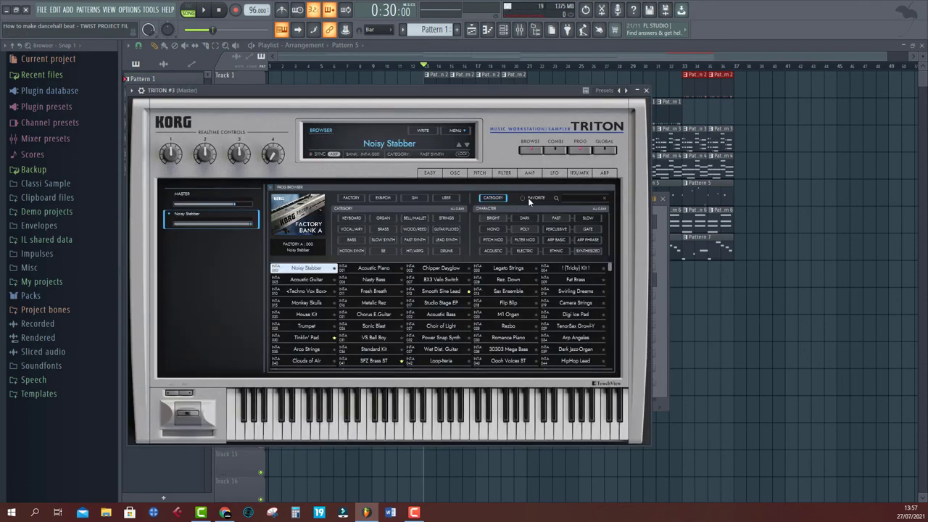
{"action": "left_click", "coordinate": [528, 198]}
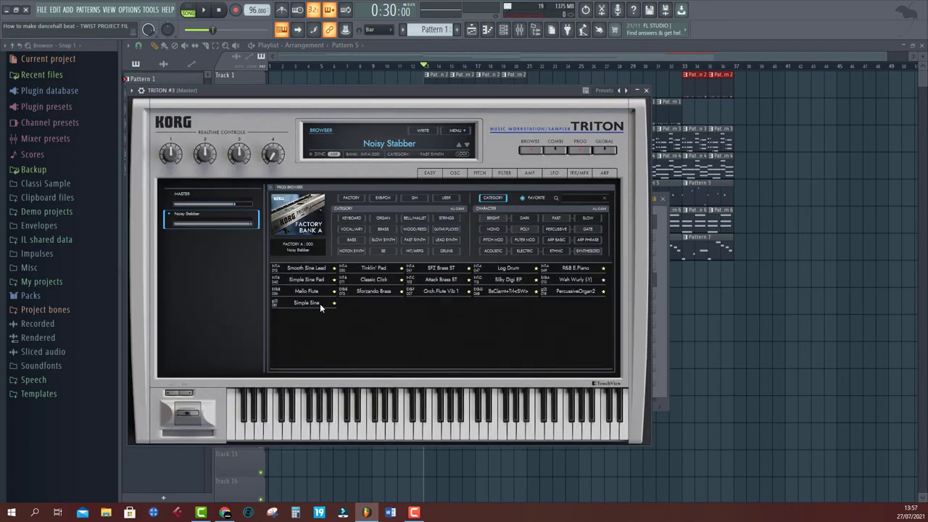
{"action": "left_click", "coordinate": [316, 281]}
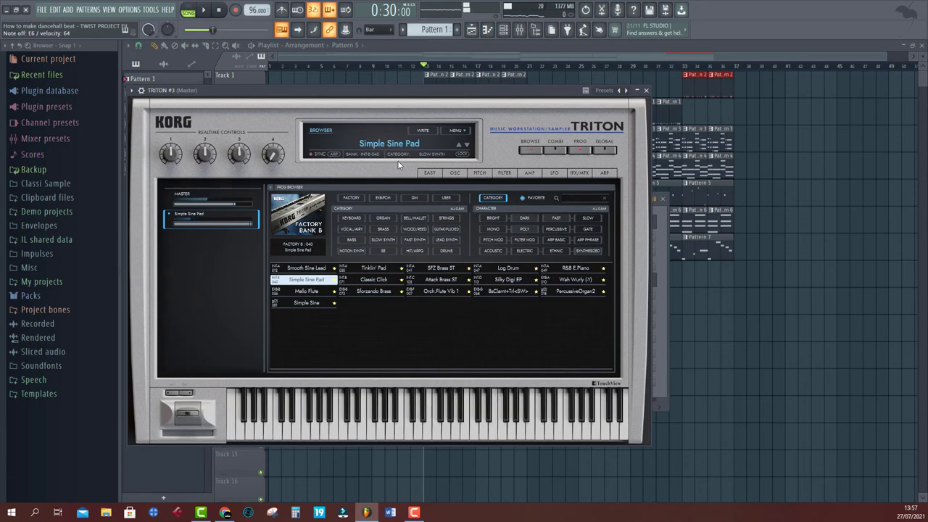
Step: Leave the instrument window and switch to a new empty pattern, Pattern 8, for the pad
{"action": "left_click", "coordinate": [408, 56]}
{"action": "left_click", "coordinate": [435, 31]}
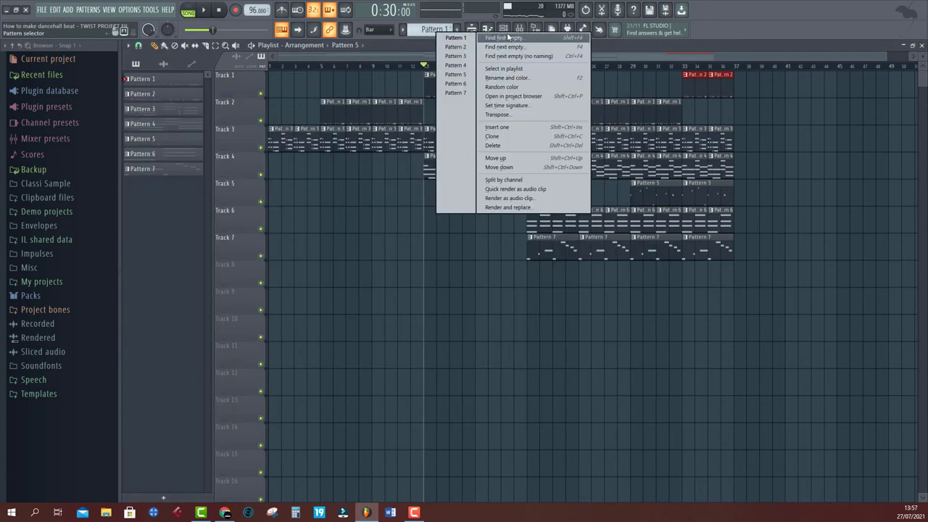
{"action": "left_click", "coordinate": [466, 40]}
{"action": "left_click", "coordinate": [420, 34]}
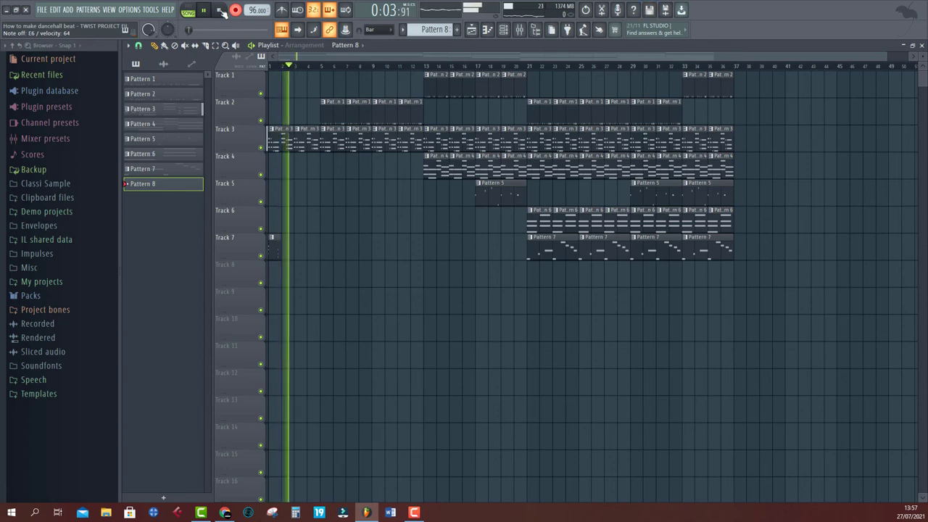
Step: Finish recording the pad chords into Pattern 8 and play the song from the start
{"action": "left_click", "coordinate": [221, 10]}
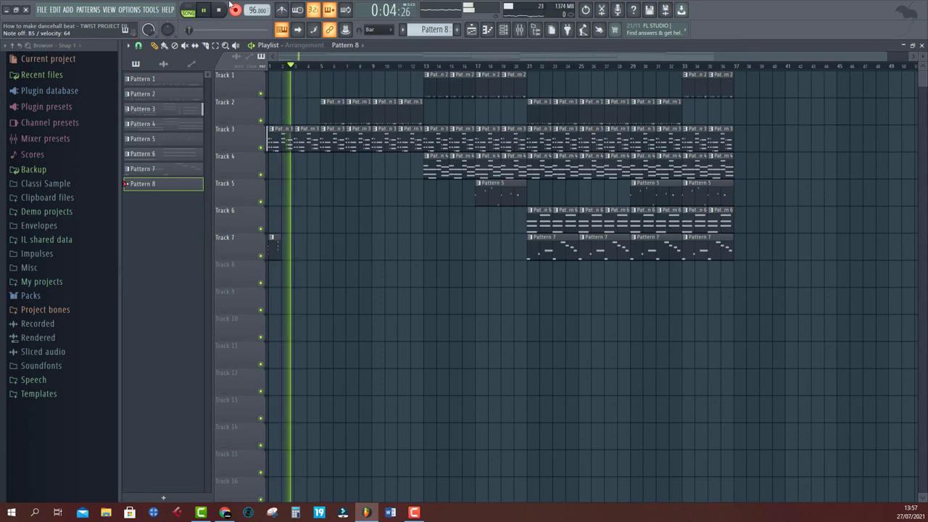
{"action": "key", "text": "space"}
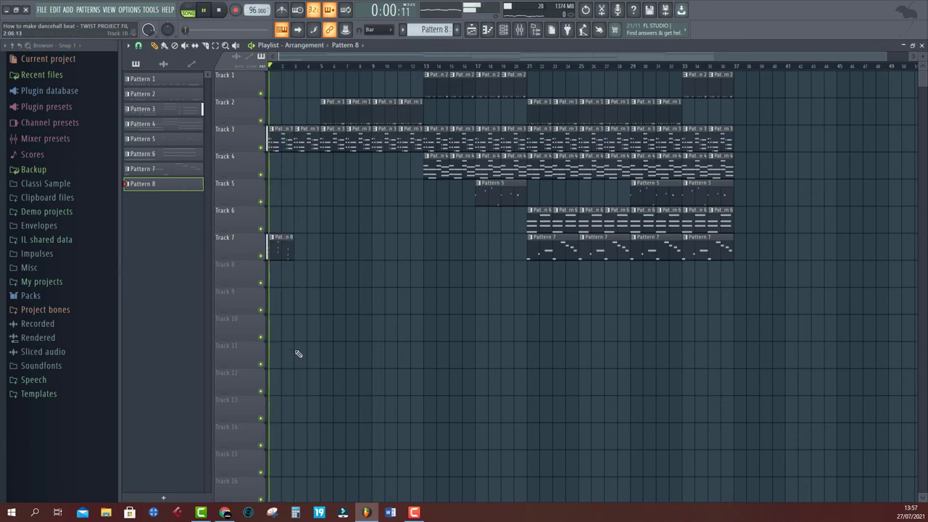
Step: Correct the second pad chord of Pattern 8 in the piano roll to D5, F5 and A5, and play it back
{"action": "double_click", "coordinate": [280, 245]}
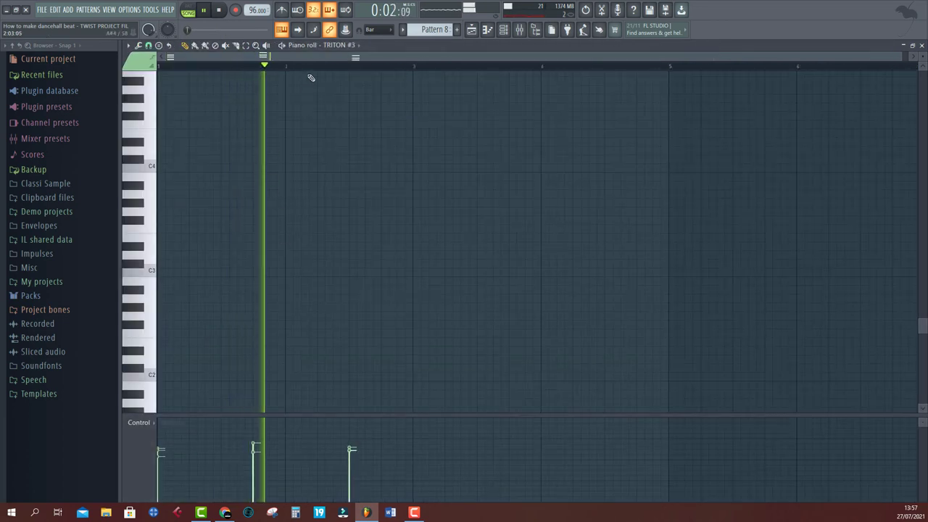
{"action": "scroll", "coordinate": [382, 268], "scroll_direction": "down", "scroll_amount": 4}
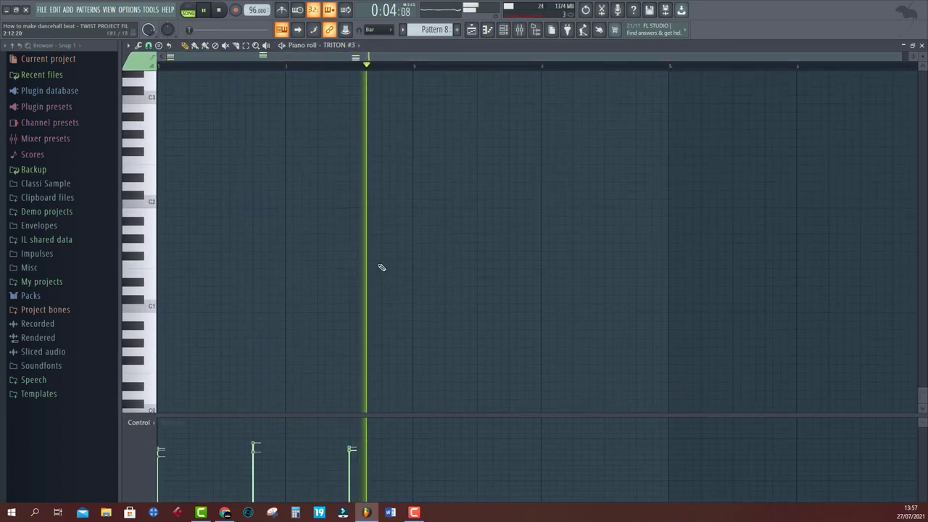
{"action": "scroll", "coordinate": [312, 255], "scroll_direction": "up", "scroll_amount": 20}
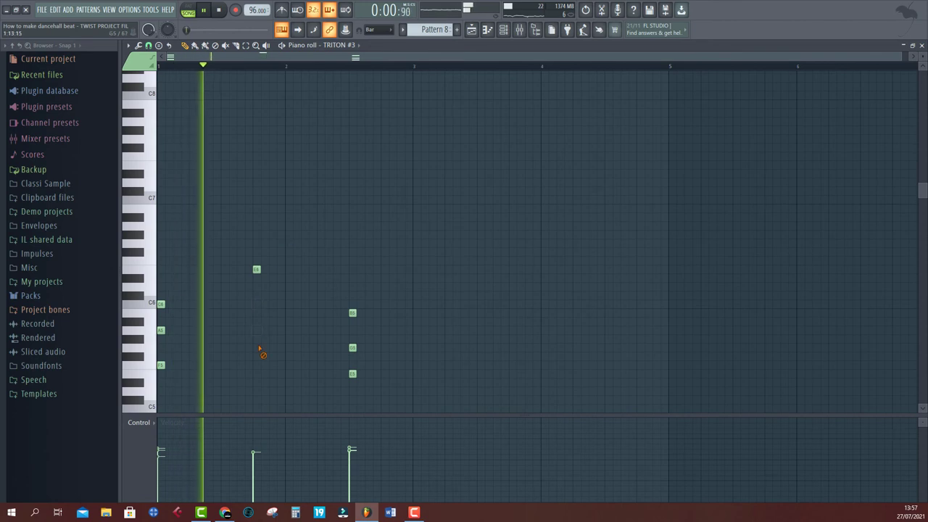
{"action": "right_click", "coordinate": [257, 269]}
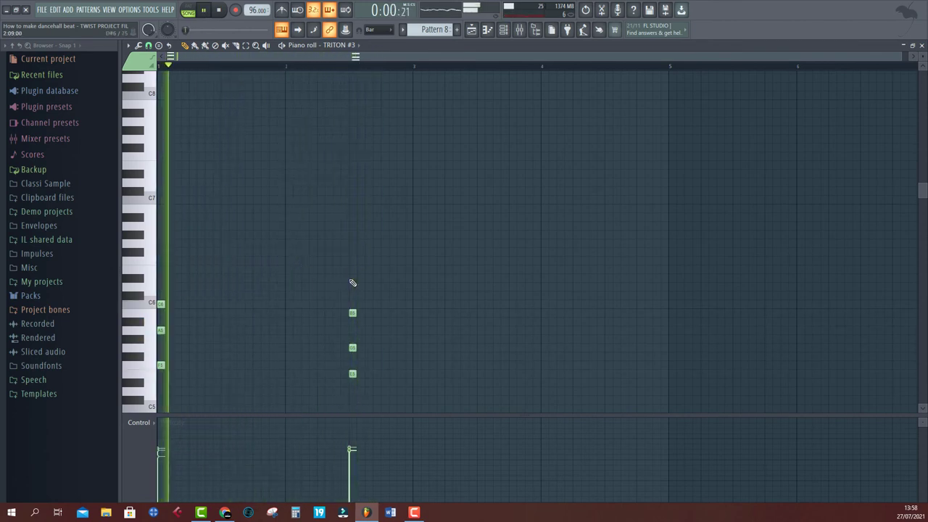
{"action": "key", "text": "space"}
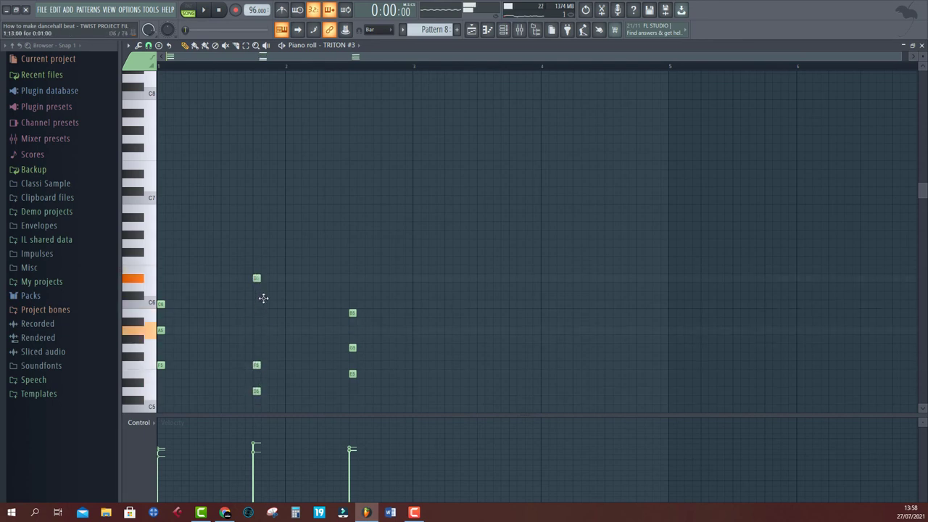
{"action": "key", "text": "space"}
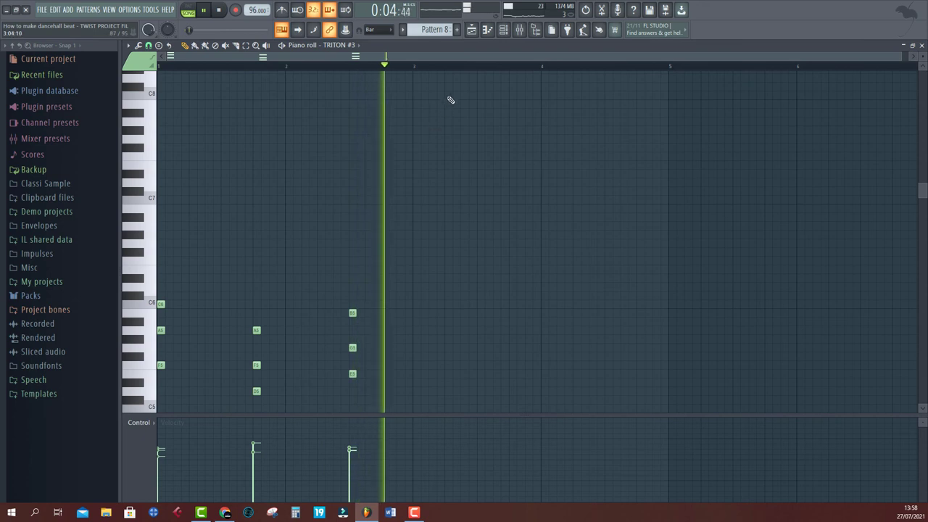
{"action": "key", "text": "space"}
Step: Duplicate the Pattern 8 clip in the playlist, then place the pair on Track 8 at bars 1 to 4 and at bars 13 to 16
{"action": "left_click", "coordinate": [473, 29]}
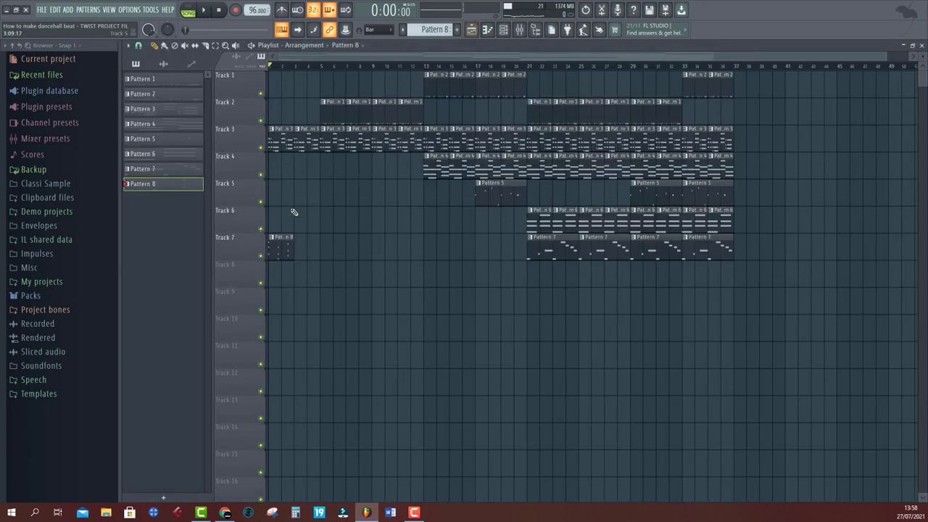
{"action": "left_click", "coordinate": [279, 246]}
{"action": "key", "text": "ctrl+b"}
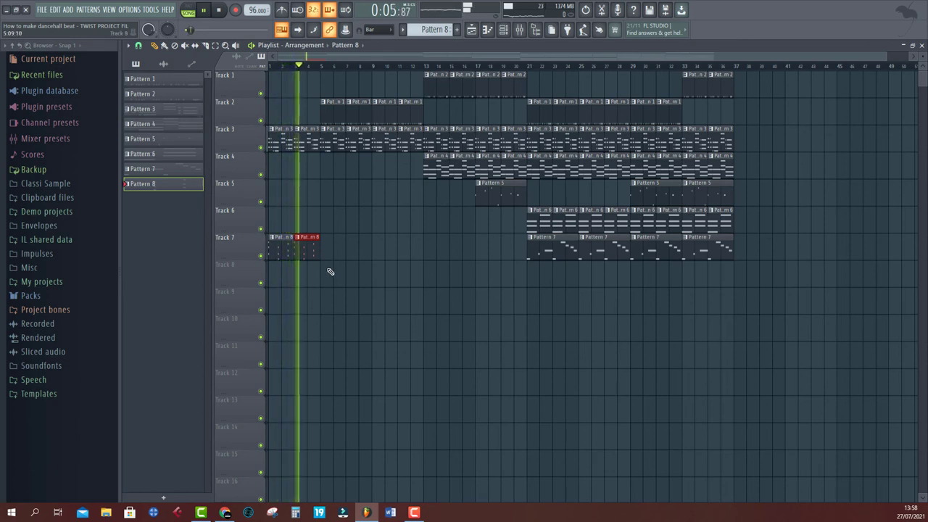
{"action": "key", "text": "space"}
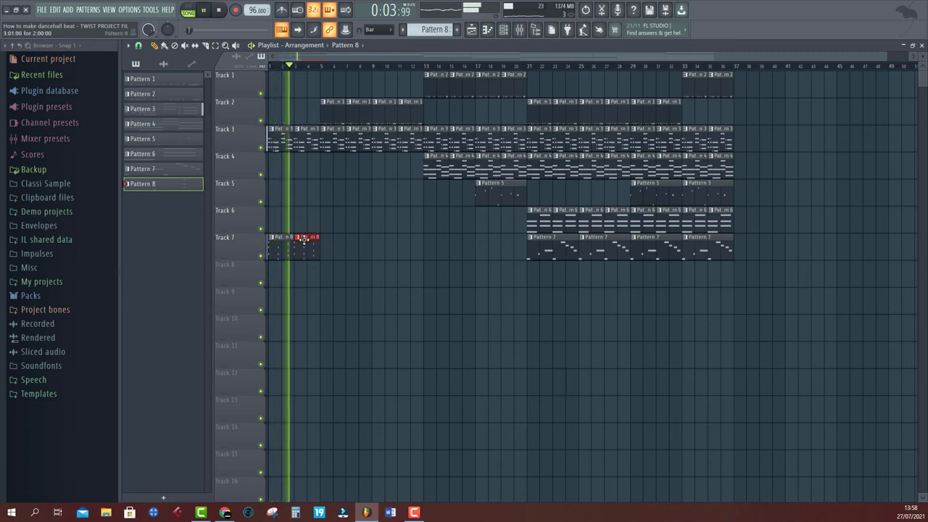
{"action": "left_click_drag", "start_coordinate": [338, 209], "coordinate": [274, 245]}
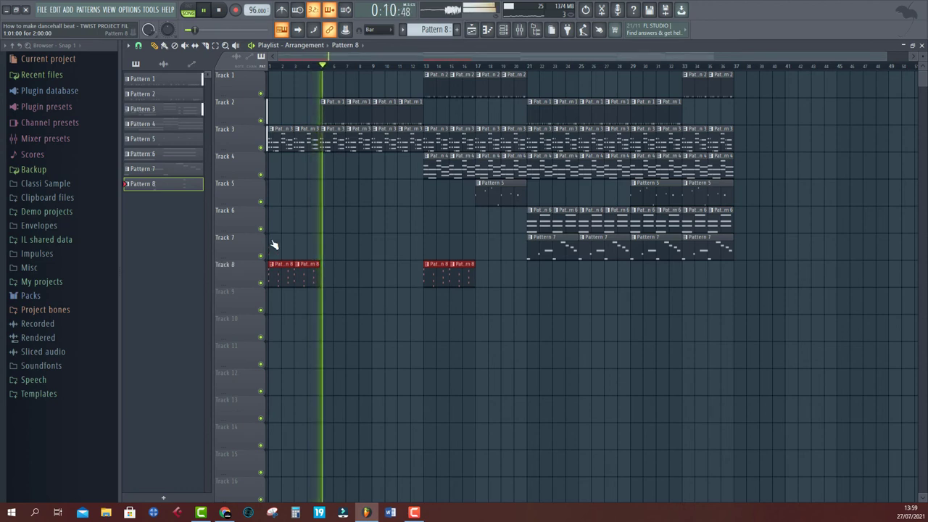
Step: Play from bar 13, duplicate the selected Pattern 8 clips 16 bars onward, and delete the Pattern 5 clip of bars 17 to 20
{"action": "left_click", "coordinate": [424, 66]}
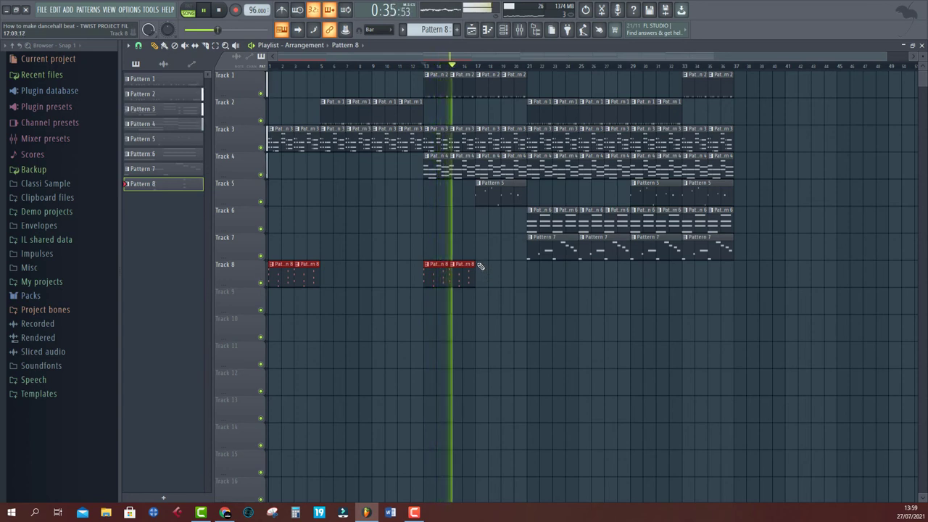
{"action": "key", "text": "ctrl+b"}
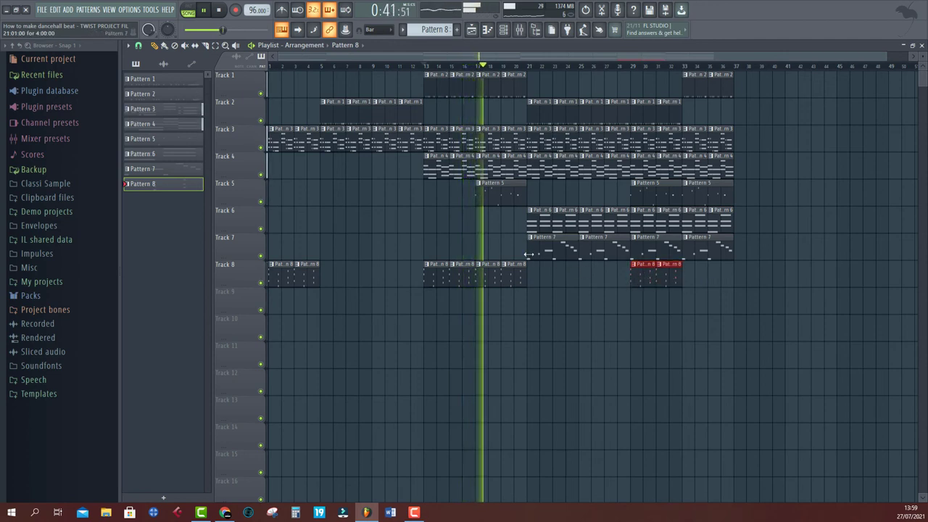
{"action": "right_click", "coordinate": [491, 192]}
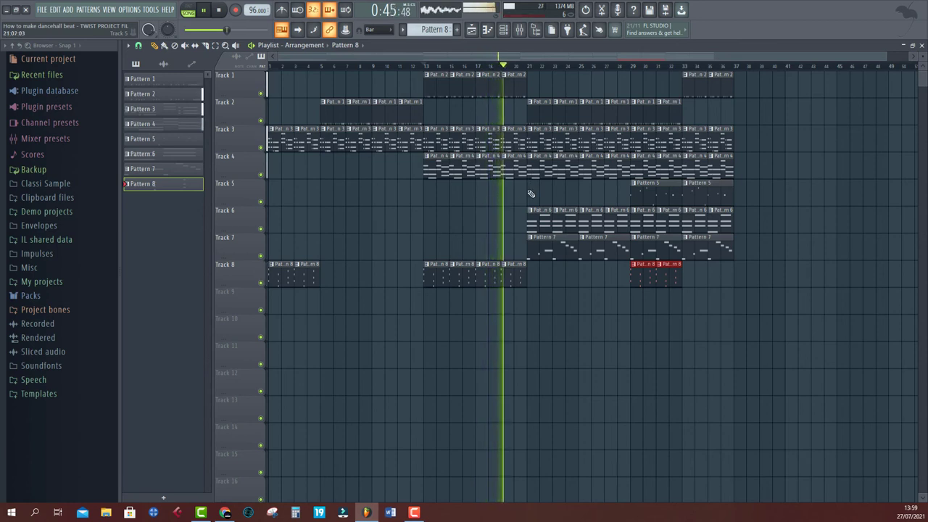
Step: Replace the two Pattern 8 clips of bars 29 to 32 on Track 8 with four Pattern 8 clips across bars 29 to 36
{"action": "left_click_drag", "start_coordinate": [699, 263], "coordinate": [535, 278]}
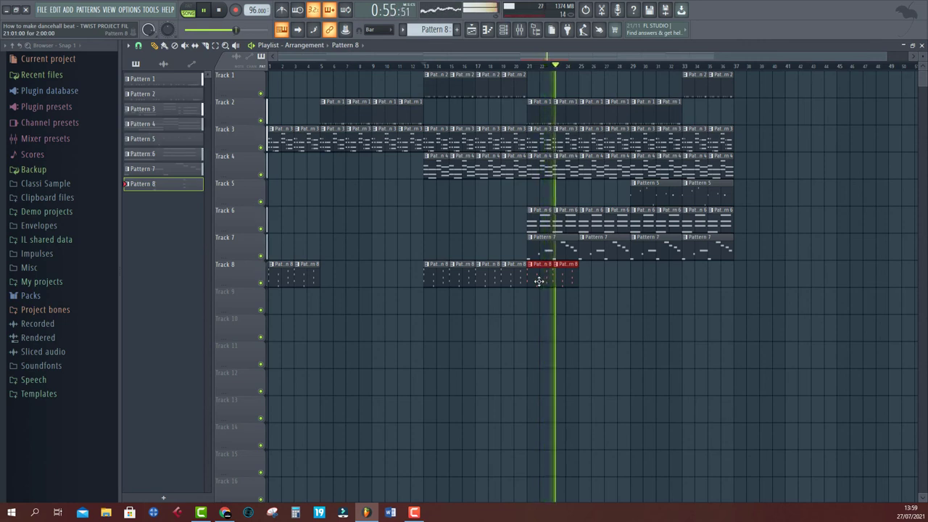
{"action": "right_click", "coordinate": [538, 281]}
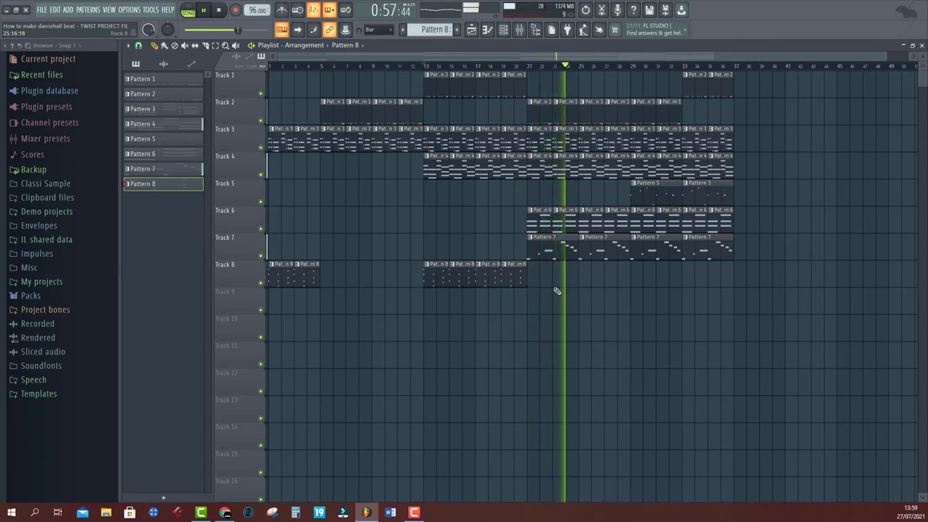
{"action": "left_click_drag", "start_coordinate": [539, 316], "coordinate": [595, 279]}
{"action": "key", "text": "shift+Right"}
{"action": "key", "text": "shift+Right"}
{"action": "key", "text": "shift+Right"}
{"action": "key", "text": "shift+Right"}
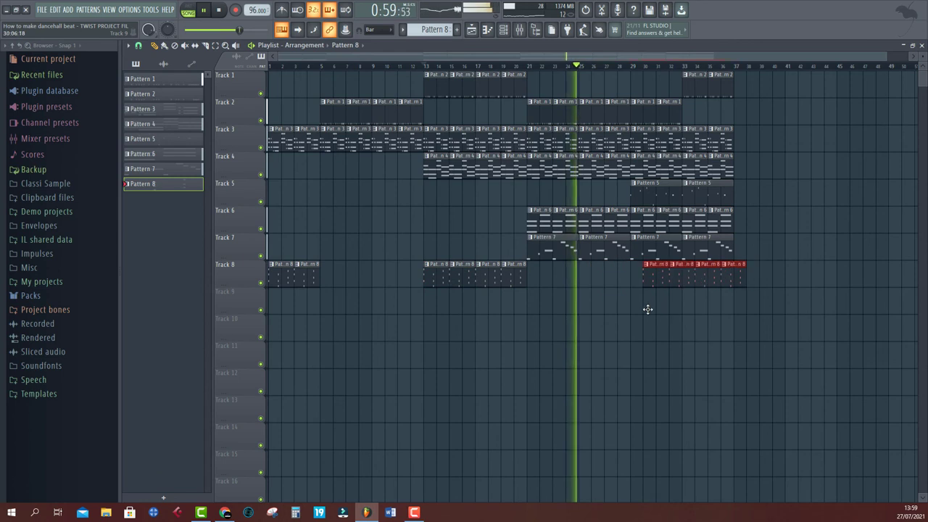
{"action": "key", "text": "shift+Left"}
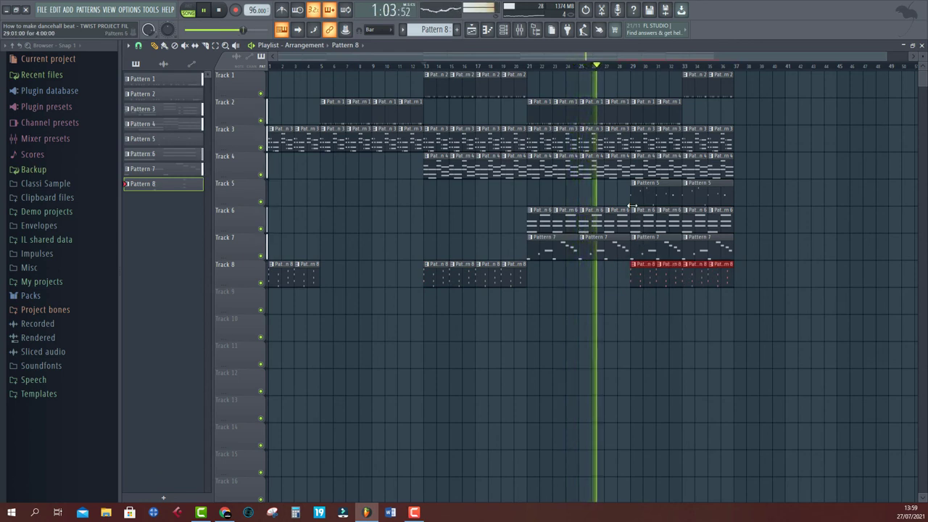
{"action": "right_click", "coordinate": [638, 172]}
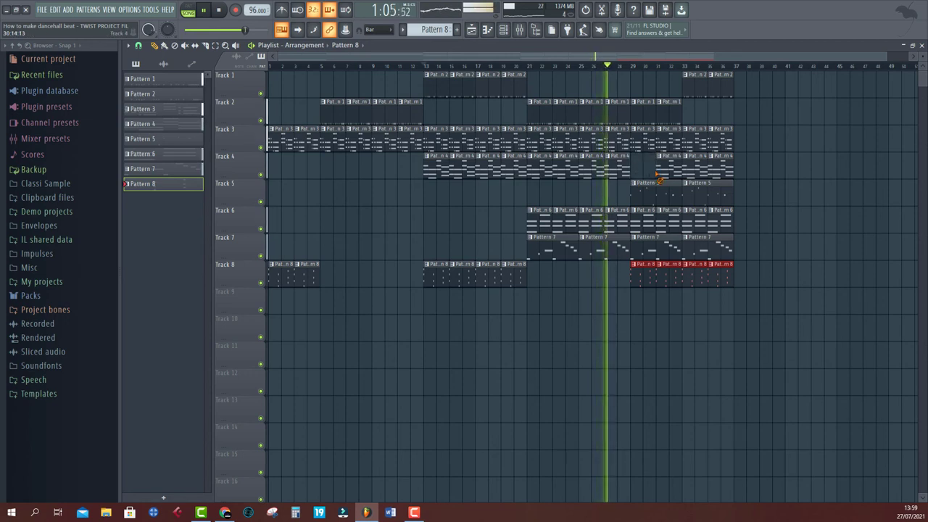
{"action": "right_click", "coordinate": [670, 174]}
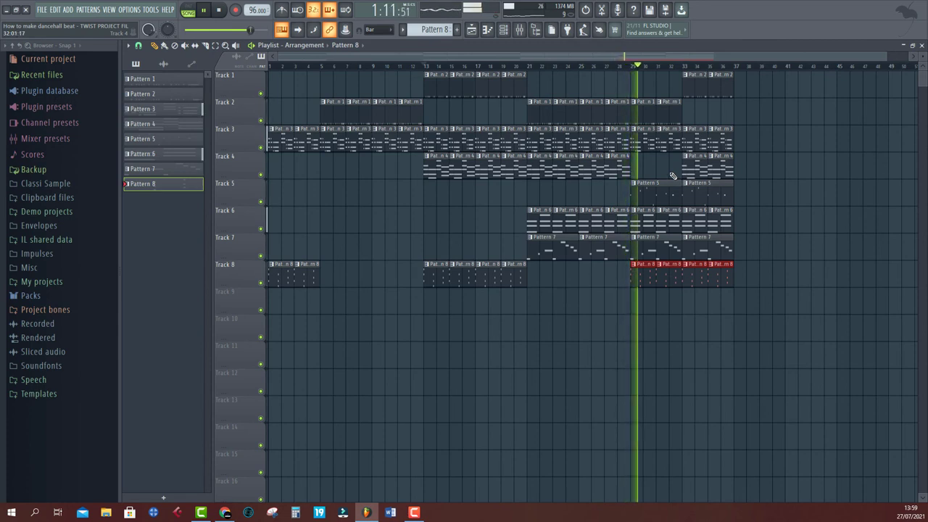
{"action": "key", "text": "ctrl+z"}
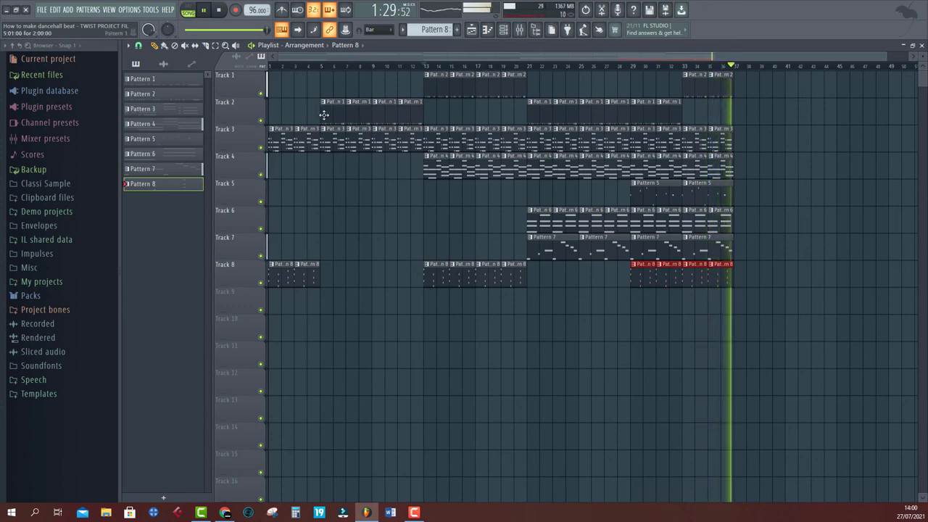
Step: Stop playback and duplicate the whole arrangement of bars 5 to 36 into bars 37 to 68 on all tracks
{"action": "key", "text": "space"}
{"action": "left_click_drag", "start_coordinate": [330, 85], "coordinate": [776, 351]}
{"action": "key", "text": "ctrl+b"}
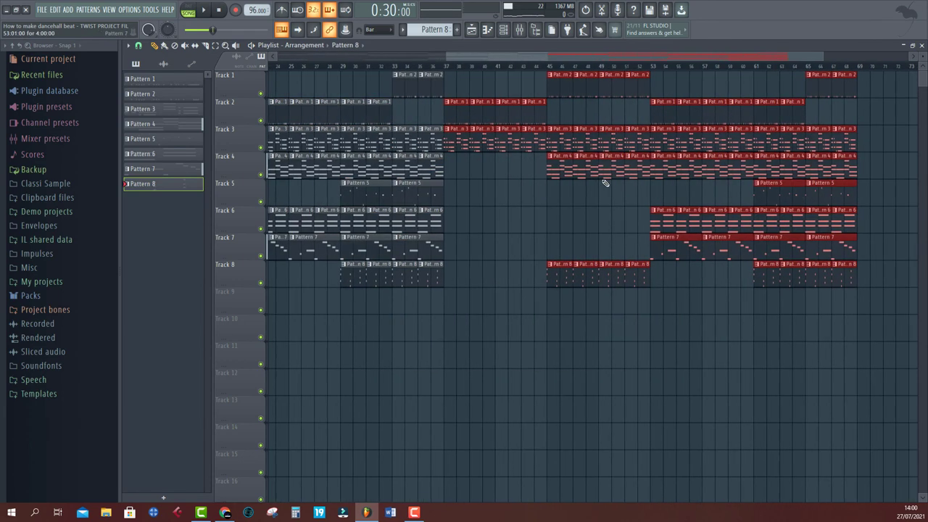
Step: Play the transition into bar 37 and the passage leading into bar 45 of the duplicated section
{"action": "left_click", "coordinate": [430, 67]}
{"action": "key", "text": "space"}
{"action": "scroll", "coordinate": [439, 69], "scroll_direction": "up", "scroll_amount": 3}
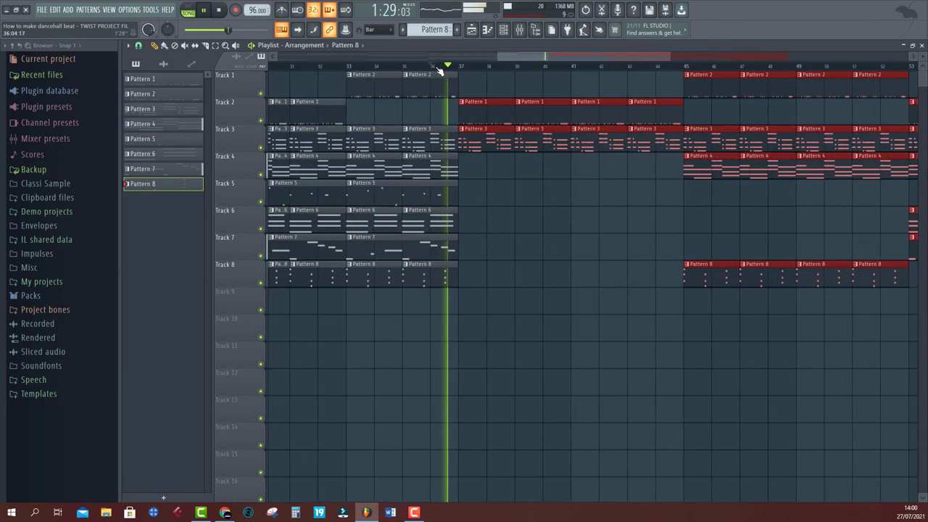
{"action": "scroll", "coordinate": [439, 71], "scroll_direction": "down", "scroll_amount": 4}
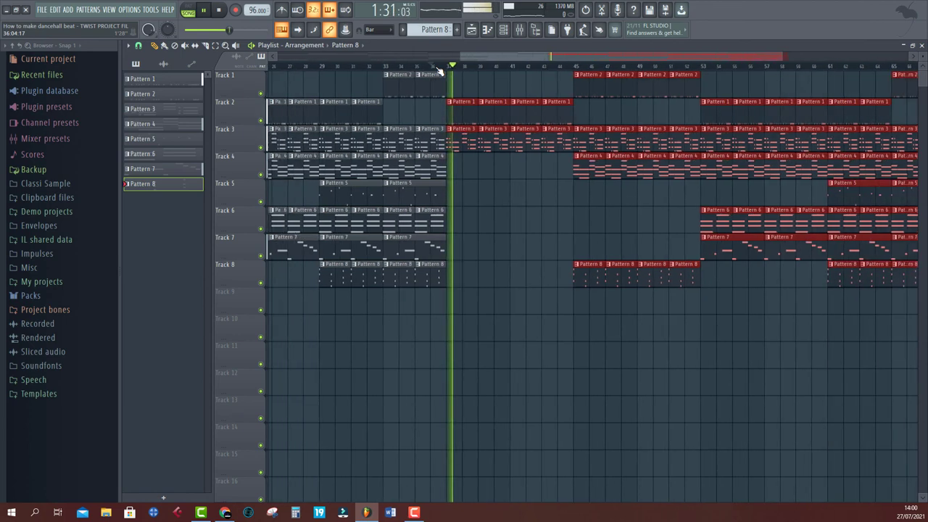
{"action": "left_click", "coordinate": [553, 67]}
{"action": "scroll", "coordinate": [645, 71], "scroll_direction": "down", "scroll_amount": 5}
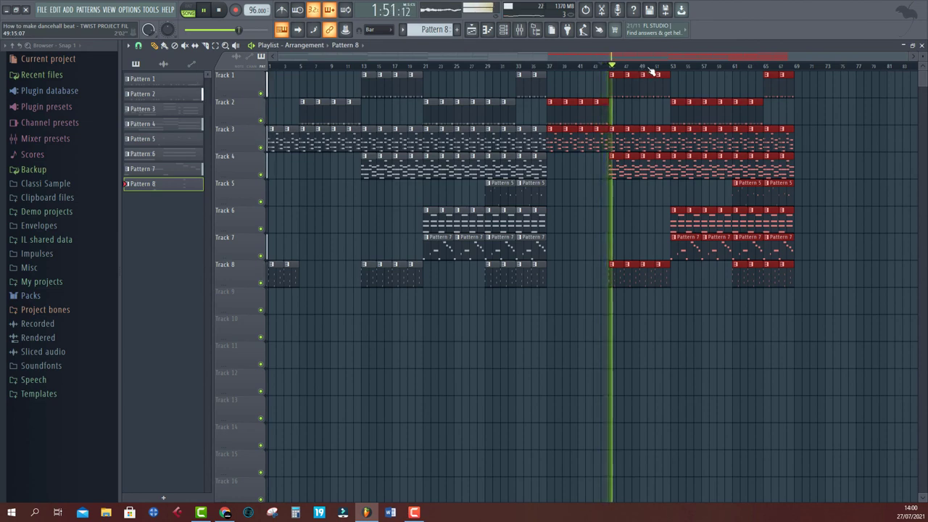
Step: Replace the Pattern 2 clips of bars 45 to 52 on Track 1 with four Pattern 1 clips on Track 2
{"action": "scroll", "coordinate": [653, 73], "scroll_direction": "up", "scroll_amount": 2}
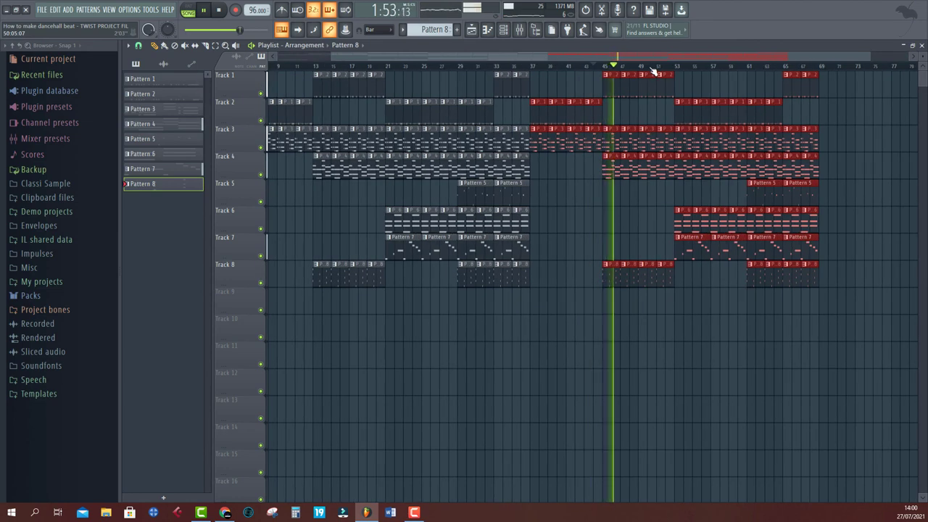
{"action": "scroll", "coordinate": [653, 72], "scroll_direction": "up", "scroll_amount": 2}
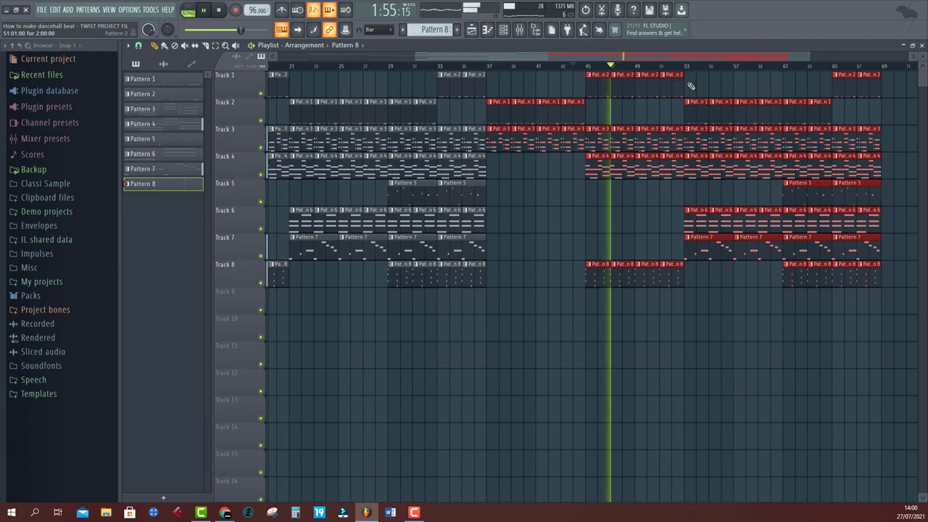
{"action": "left_click_drag", "start_coordinate": [683, 72], "coordinate": [492, 119]}
{"action": "key", "text": "ctrl+b"}
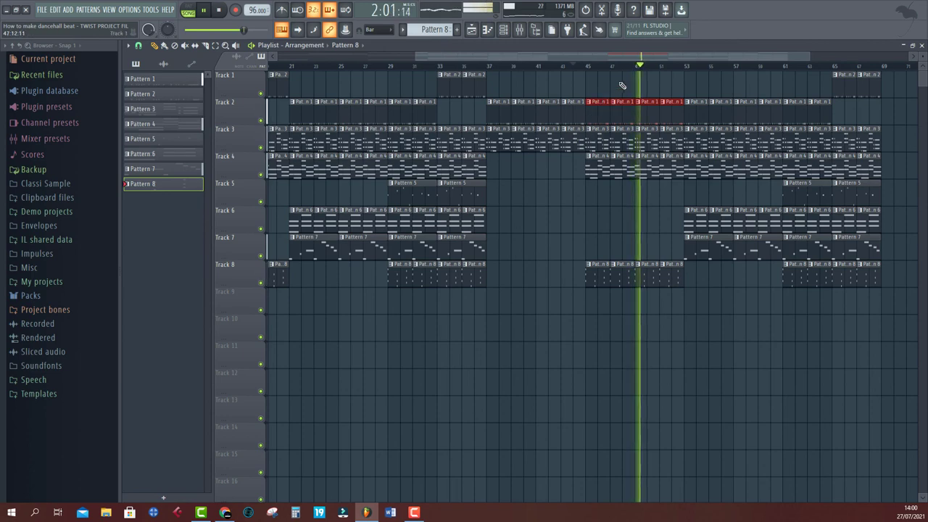
{"action": "scroll", "coordinate": [649, 108], "scroll_direction": "down", "scroll_amount": 3}
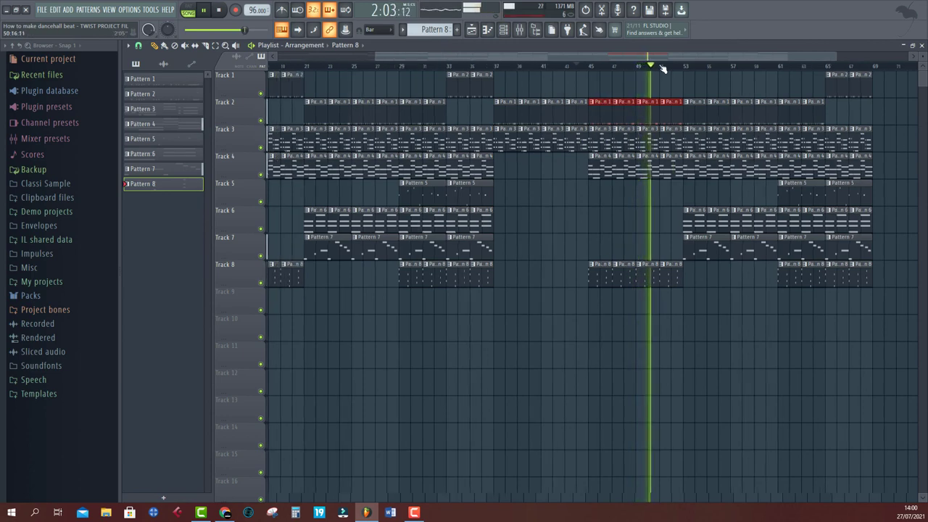
{"action": "right_click", "coordinate": [650, 176]}
{"action": "right_click", "coordinate": [665, 180]}
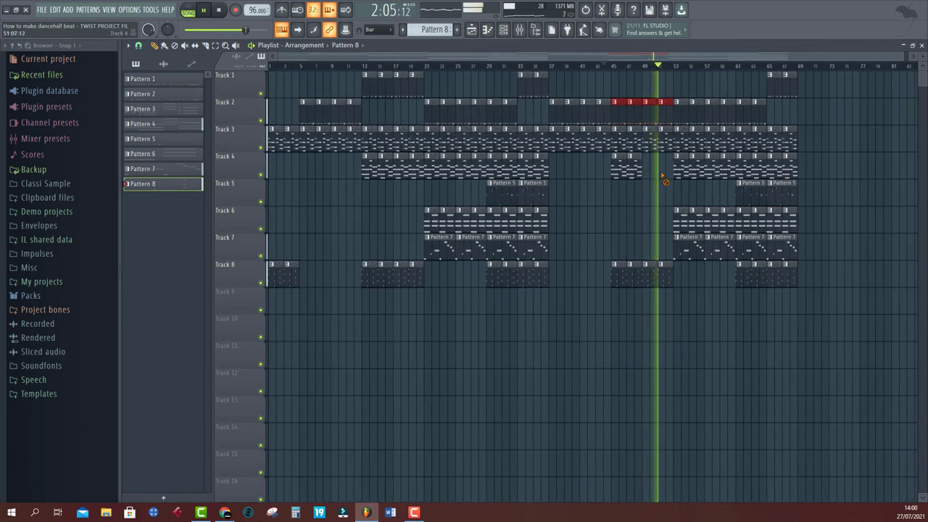
{"action": "key", "text": "ctrl+z"}
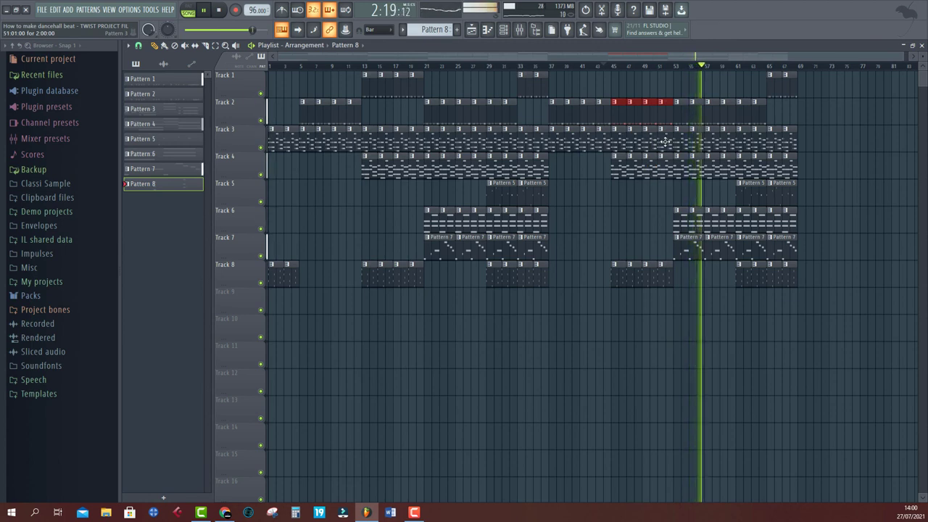
Step: Play the last section and add an outro of Pattern 3 clips on Track 3 and Pattern 8 clips on Track 8 across bars 69 to 80
{"action": "left_click", "coordinate": [751, 65]}
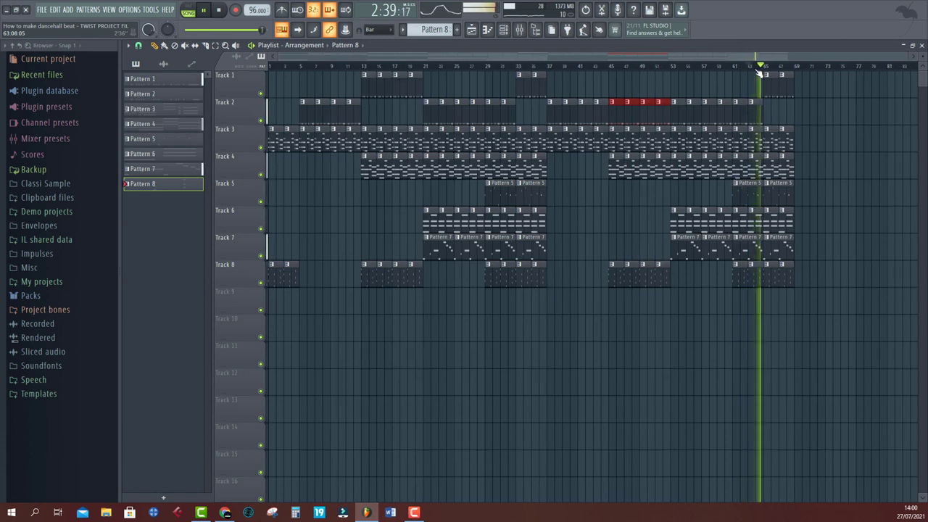
{"action": "left_click_drag", "start_coordinate": [298, 314], "coordinate": [803, 159]}
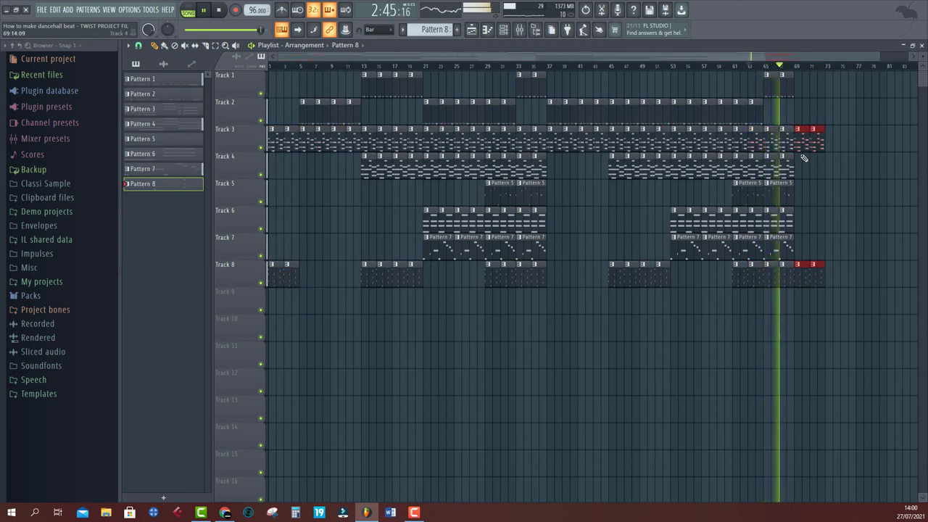
{"action": "key", "text": "ctrl+b"}
{"action": "key", "text": "ctrl+b"}
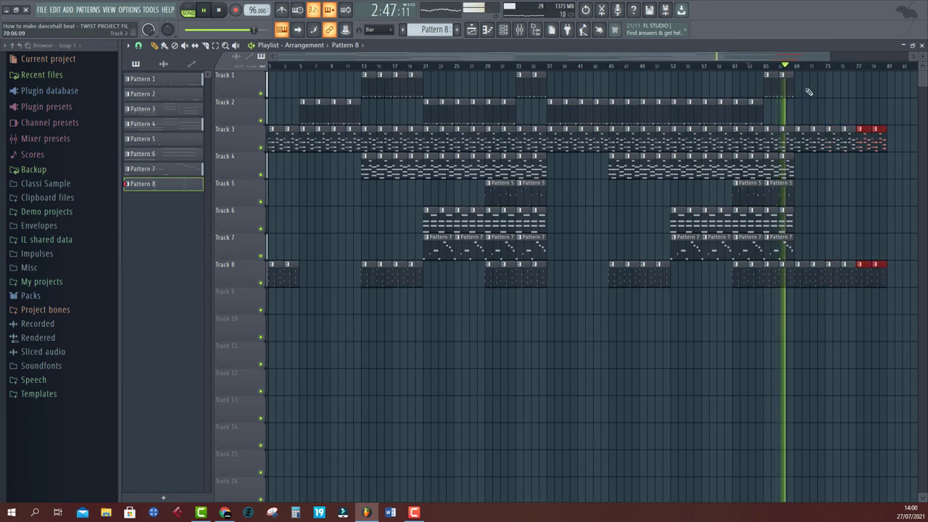
Step: Extend the outro on Track 1 by repeating the two Pattern 2 clips of bars 65 to 68 across bars 69 to 80
{"action": "scroll", "coordinate": [810, 70], "scroll_direction": "up", "scroll_amount": 1}
{"action": "scroll", "coordinate": [812, 70], "scroll_direction": "up", "scroll_amount": 1}
{"action": "left_click", "coordinate": [763, 90]}
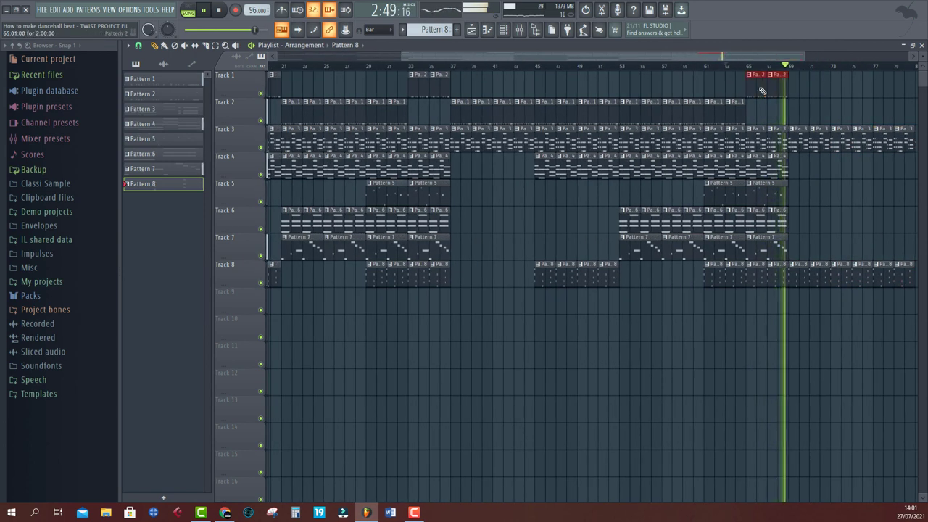
{"action": "key", "text": "ctrl+b"}
{"action": "key", "text": "ctrl+b"}
{"action": "key", "text": "ctrl+b"}
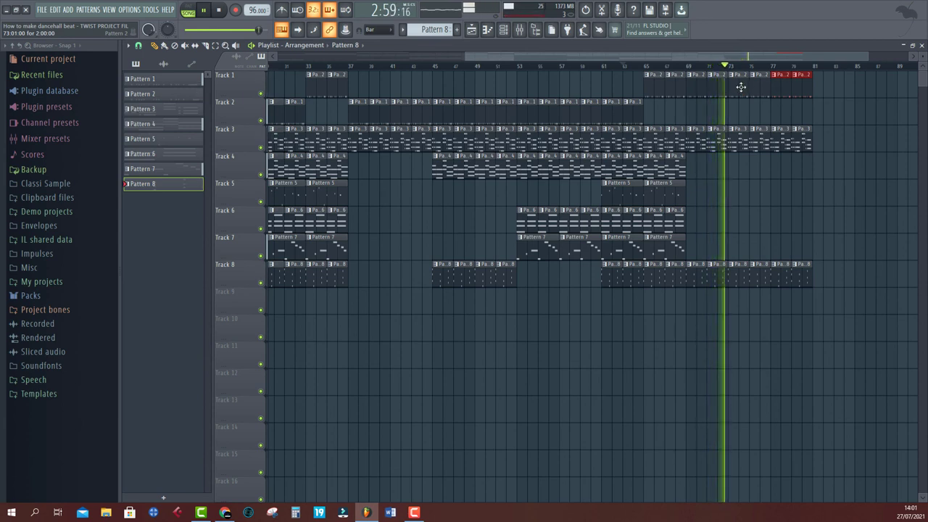
Step: Delete the outro clips of bars 77 to 80 on Tracks 1, 3 and 8 and stop playback
{"action": "left_click_drag", "start_coordinate": [783, 87], "coordinate": [874, 341]}
{"action": "key", "text": "Delete"}
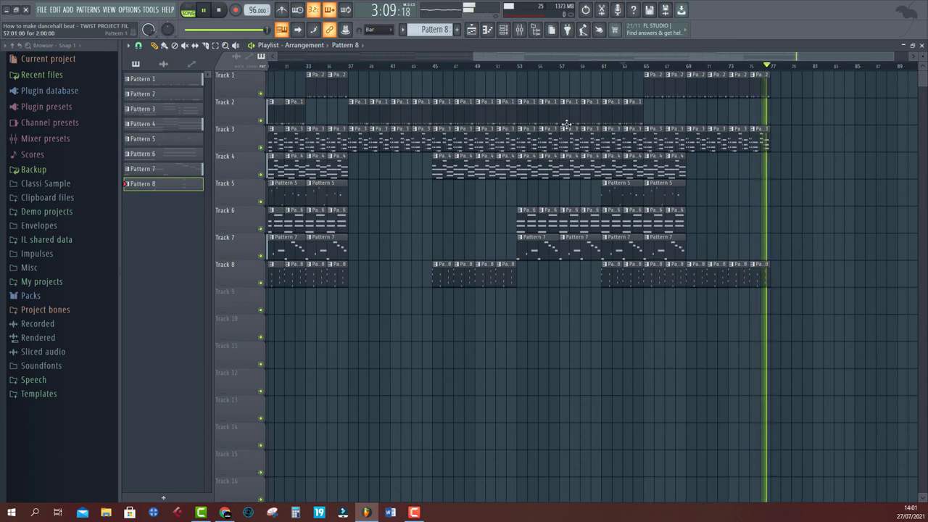
{"action": "key", "text": "space"}
Step: Play the full arrangement from bar 1 with the whole song in view
{"action": "scroll", "coordinate": [479, 98], "scroll_direction": "down", "scroll_amount": 1}
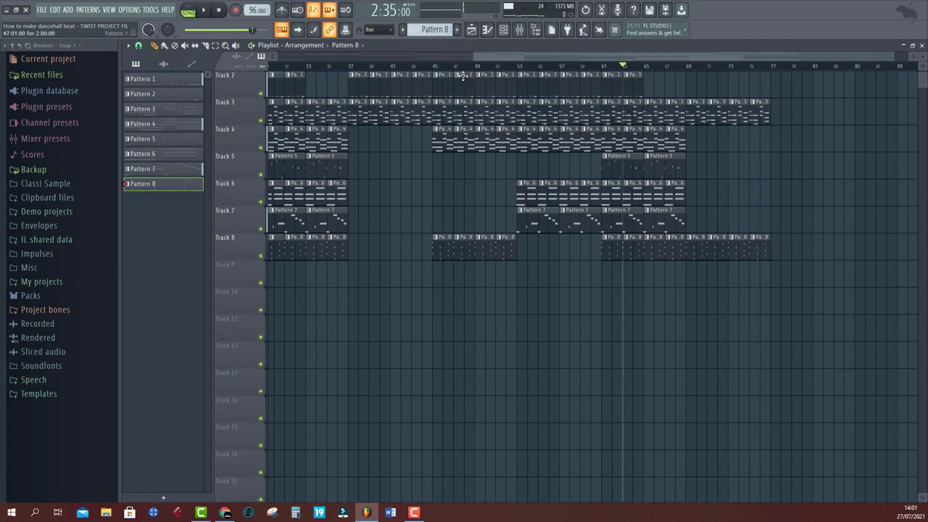
{"action": "scroll", "coordinate": [467, 74], "scroll_direction": "down", "scroll_amount": 3}
{"action": "scroll", "coordinate": [347, 103], "scroll_direction": "up", "scroll_amount": 1}
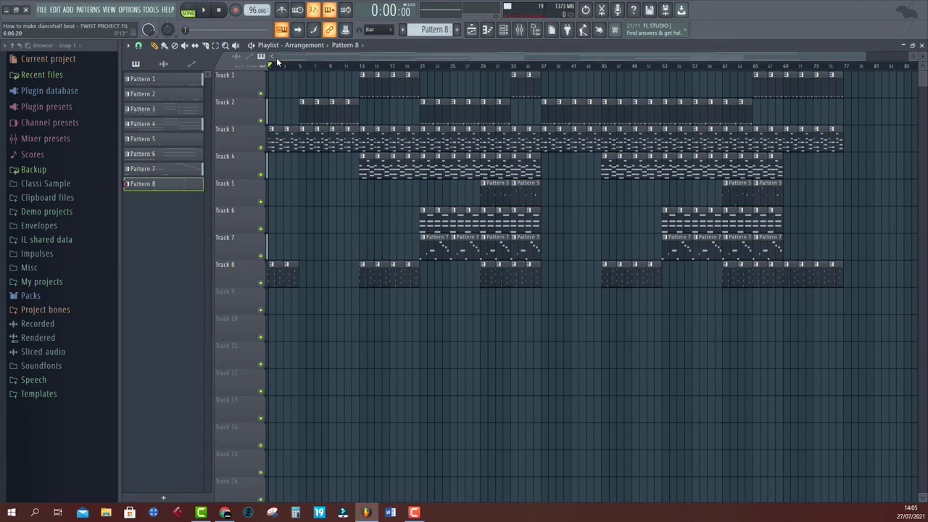
{"action": "scroll", "coordinate": [283, 68], "scroll_direction": "down", "scroll_amount": 1}
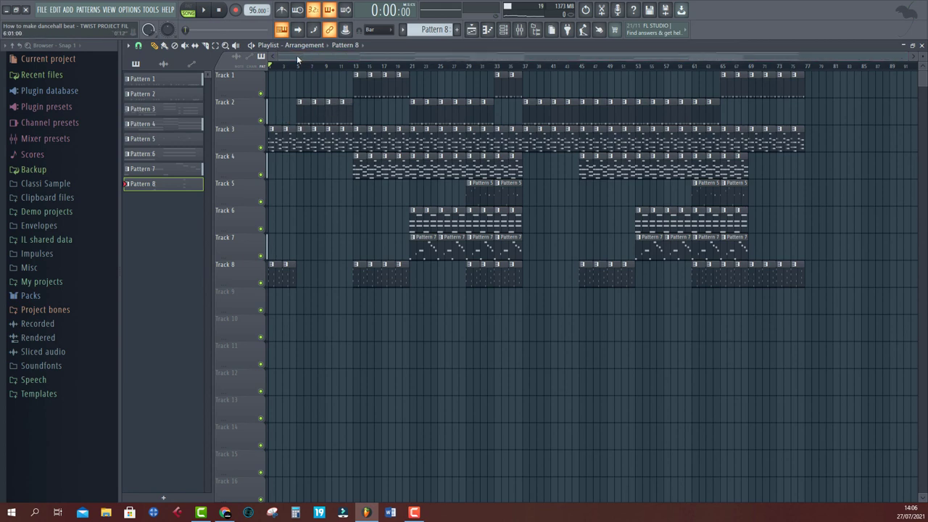
{"action": "key", "text": "space"}
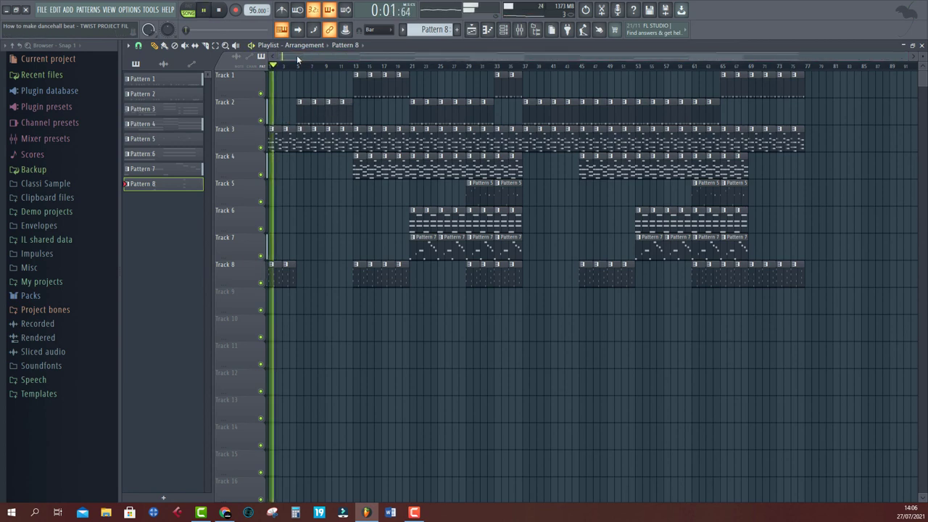